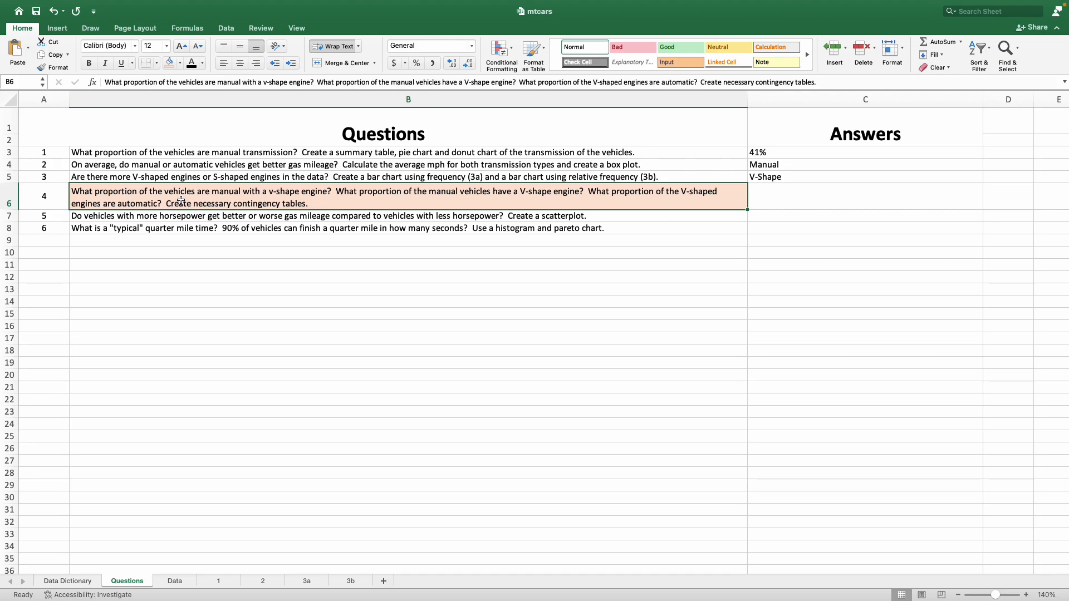
Step: Read question 4 on the Questions sheet and examine the Engine Type and Transmission columns on the Data sheet
{"action": "double_click", "coordinate": [218, 195]}
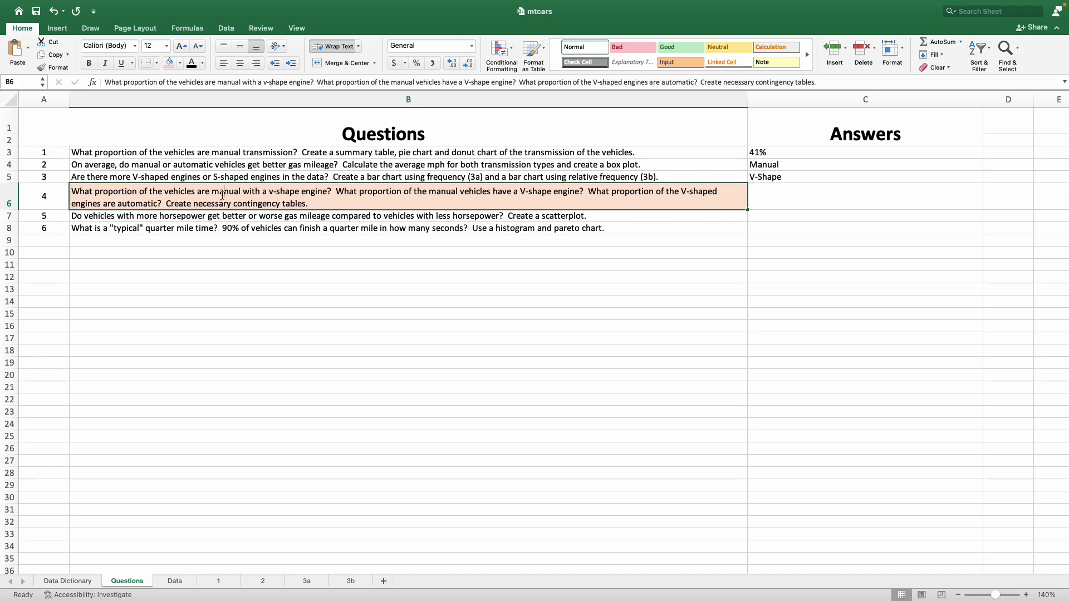
{"action": "double_click", "coordinate": [225, 194]}
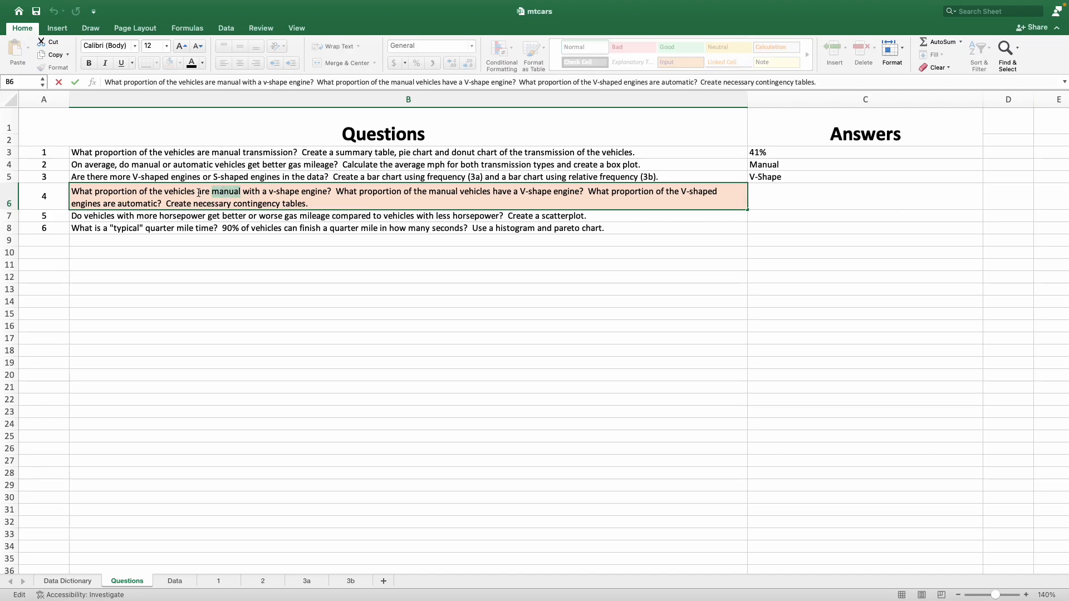
{"action": "double_click", "coordinate": [287, 192]}
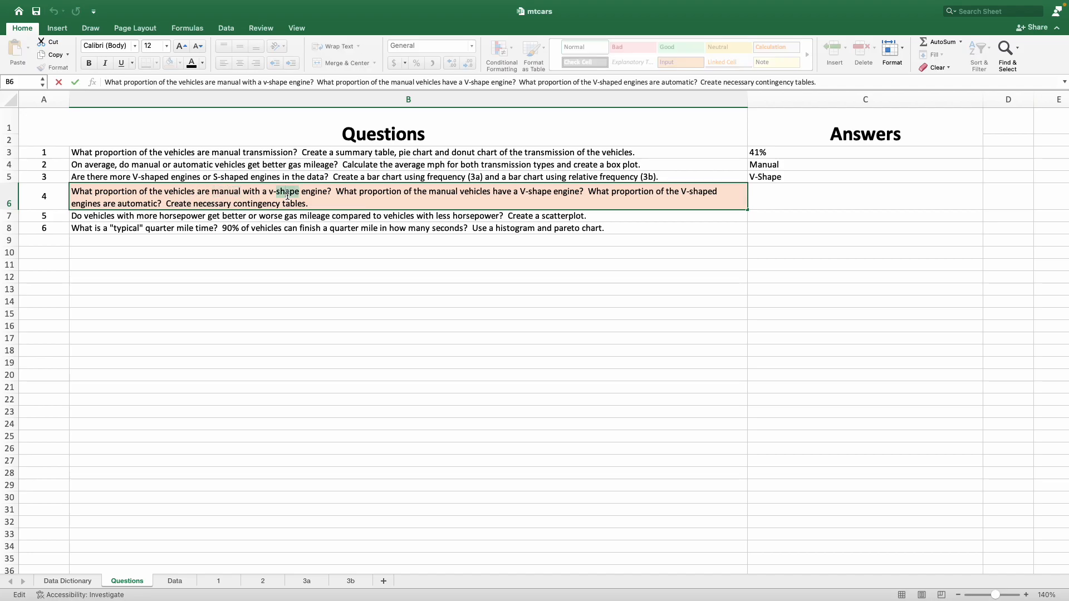
{"action": "left_click", "coordinate": [280, 268]}
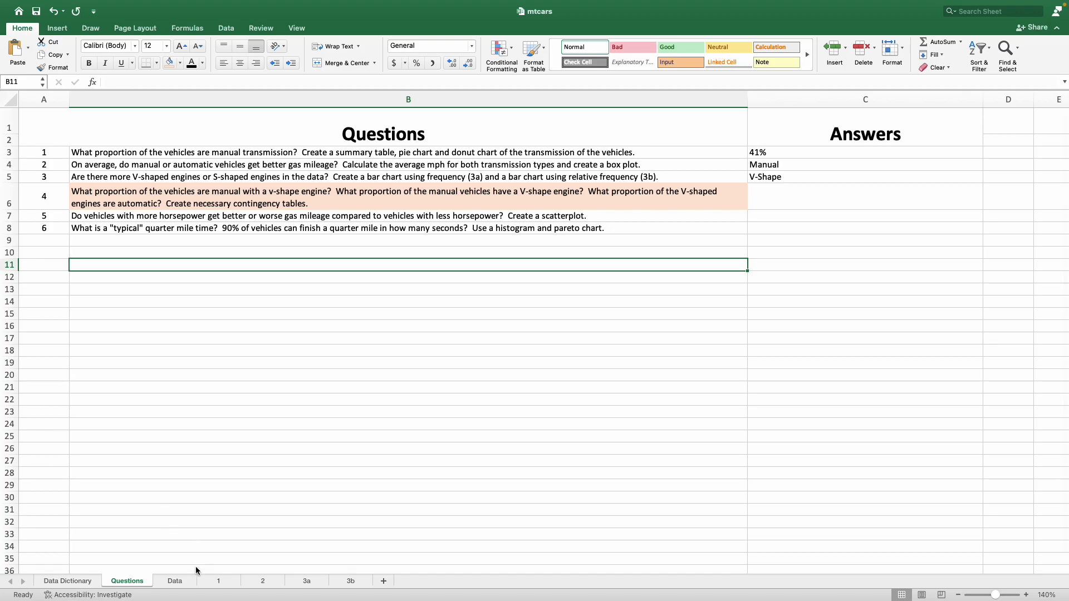
{"action": "left_click", "coordinate": [175, 581]}
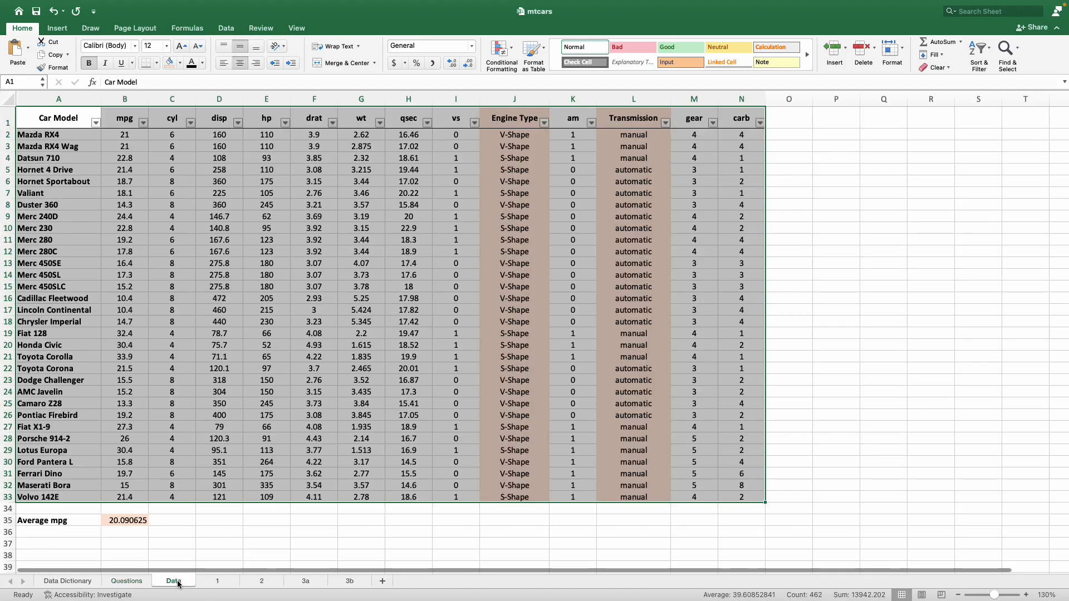
{"action": "left_click", "coordinate": [208, 551]}
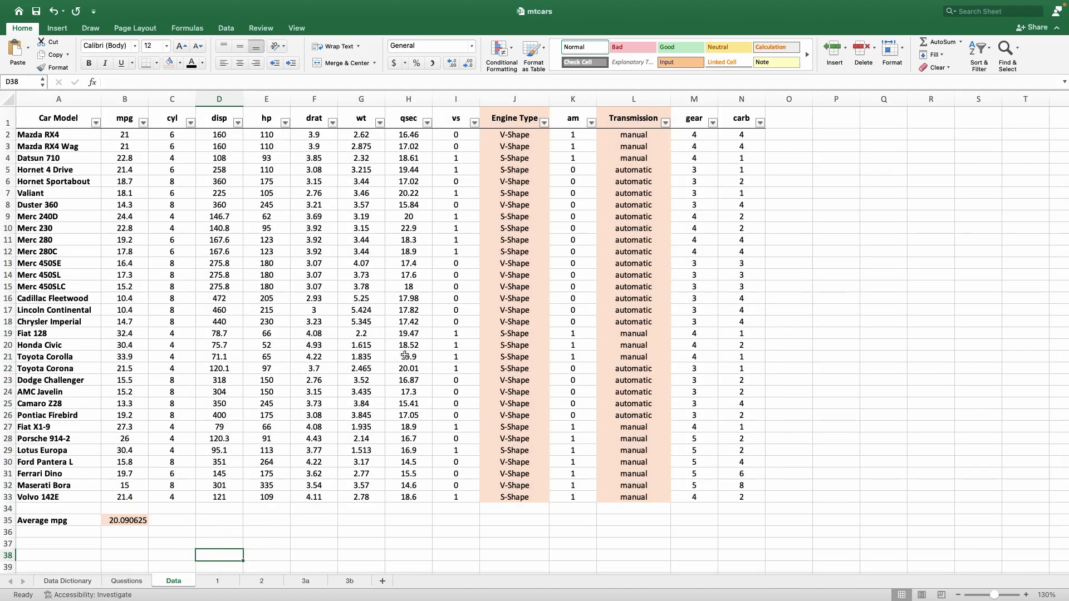
{"action": "left_click_drag", "start_coordinate": [520, 114], "coordinate": [535, 504]}
{"action": "left_click_drag", "start_coordinate": [640, 114], "coordinate": [666, 515]}
Step: Review the existing pivot tables and charts on sheets 1, 2 and 3a
{"action": "left_click", "coordinate": [225, 581]}
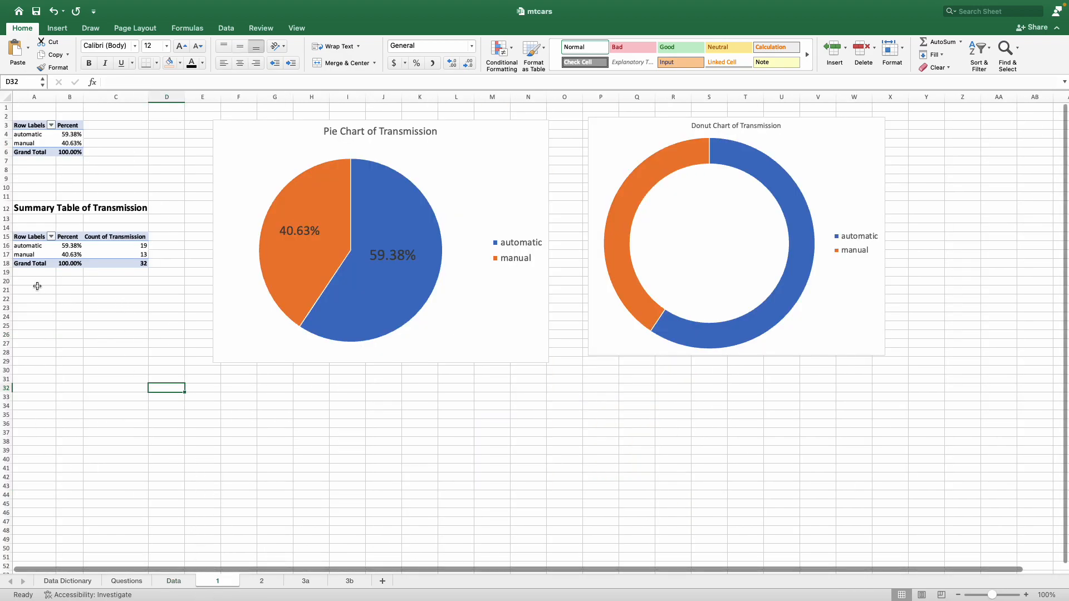
{"action": "left_click_drag", "start_coordinate": [127, 244], "coordinate": [128, 256]}
{"action": "left_click", "coordinate": [183, 431]}
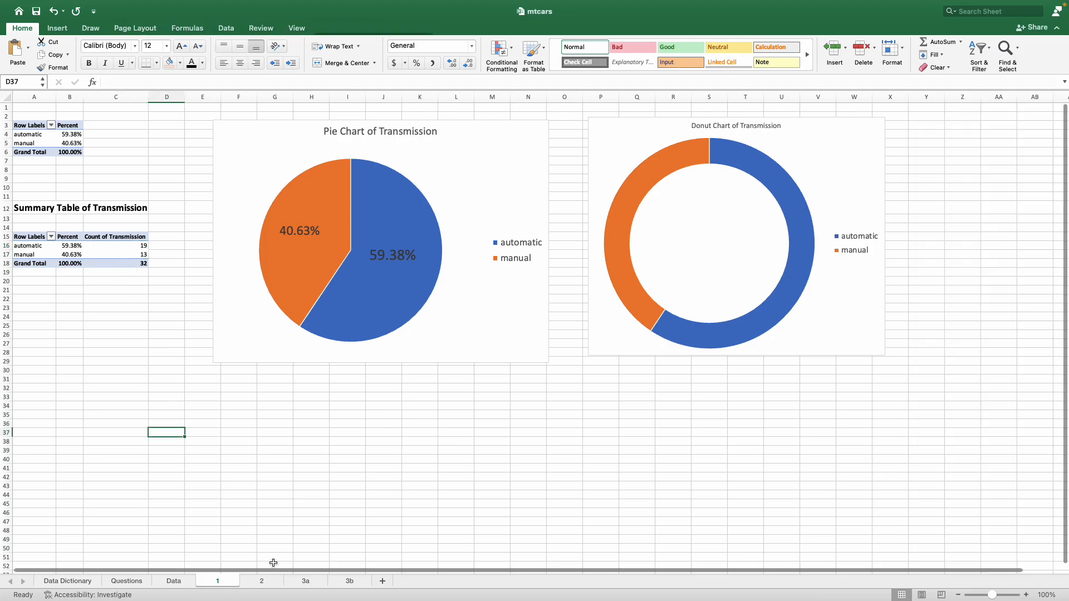
{"action": "left_click", "coordinate": [263, 580]}
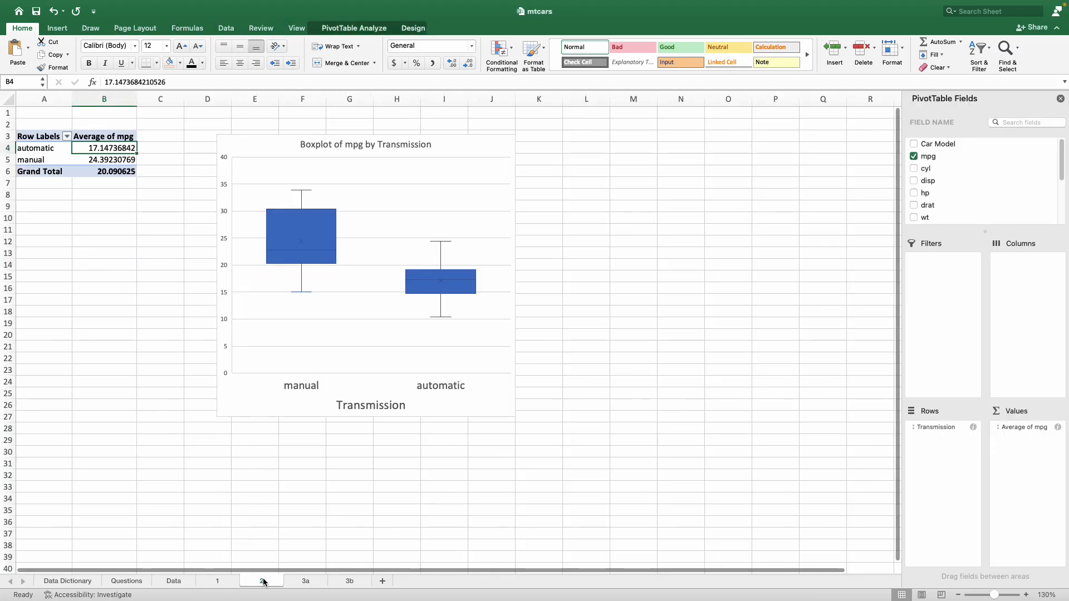
{"action": "left_click", "coordinate": [304, 581]}
{"action": "left_click_drag", "start_coordinate": [82, 134], "coordinate": [89, 143]}
{"action": "left_click", "coordinate": [102, 205]}
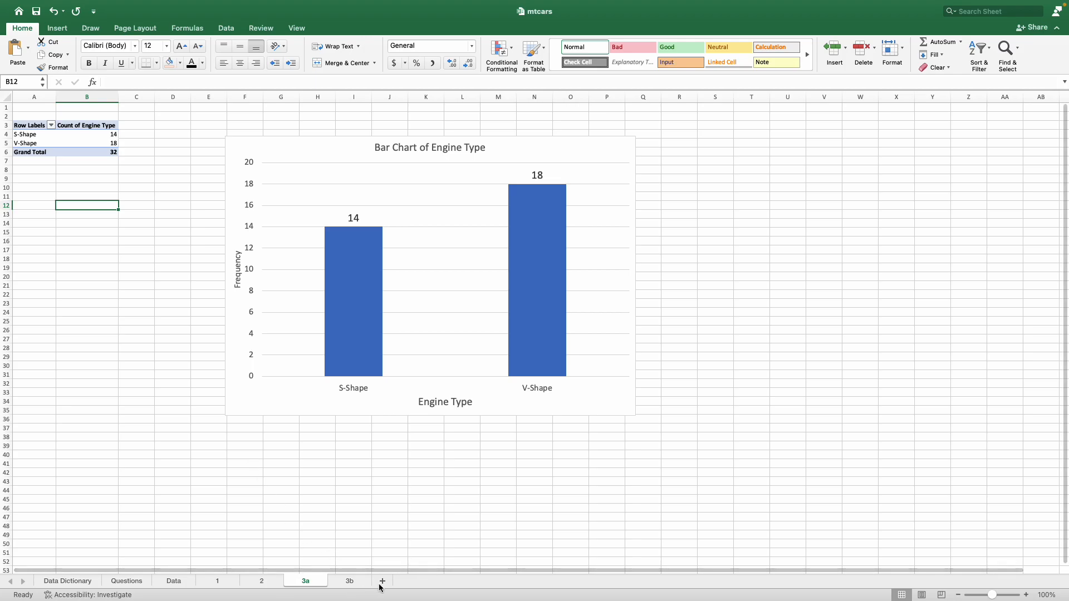
Step: Create a PivotTable from the Data sheet's range A1:N33 on a new worksheet
{"action": "left_click", "coordinate": [179, 582]}
{"action": "left_click", "coordinate": [249, 318]}
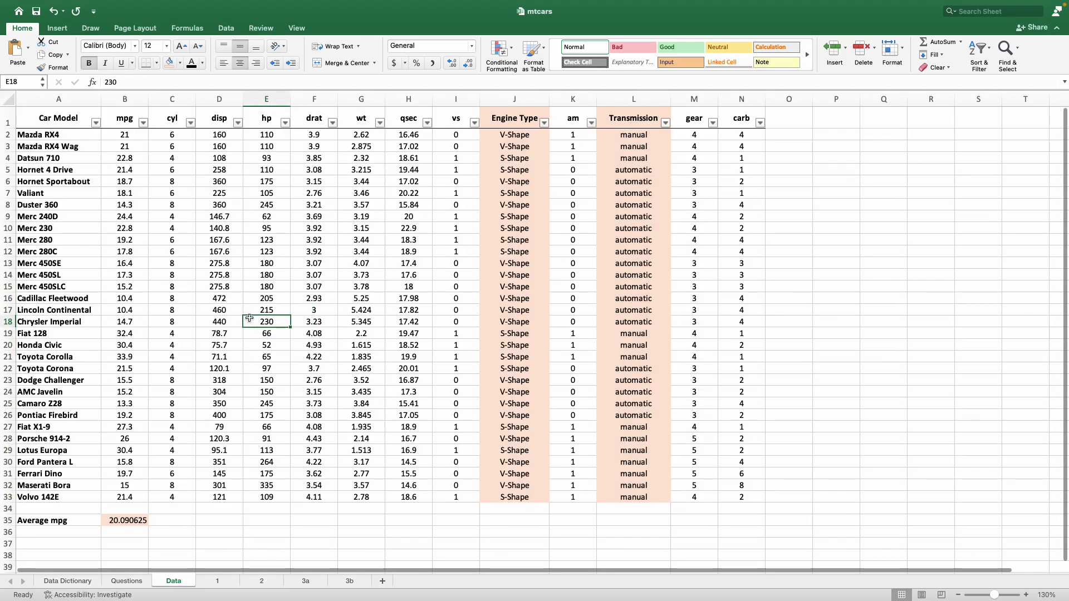
{"action": "left_click_drag", "start_coordinate": [22, 116], "coordinate": [740, 495]}
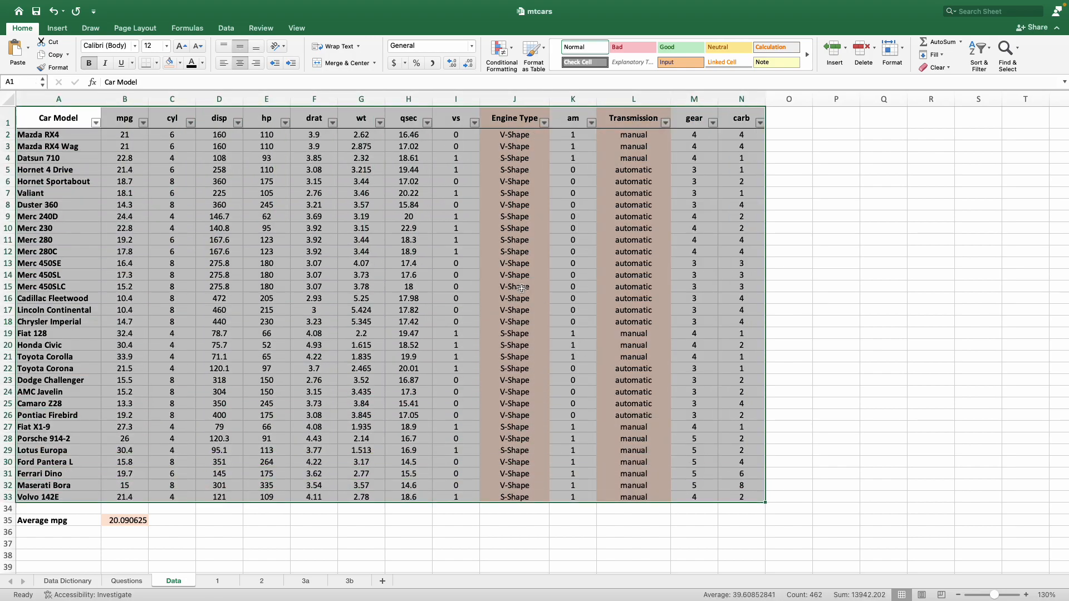
{"action": "left_click", "coordinate": [59, 32]}
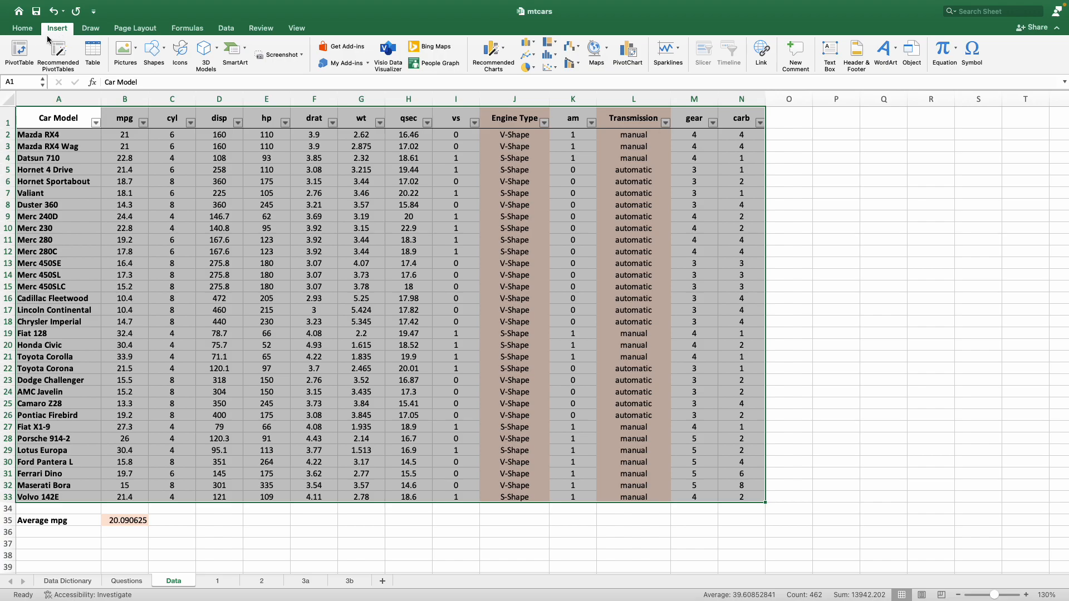
{"action": "left_click", "coordinate": [23, 50]}
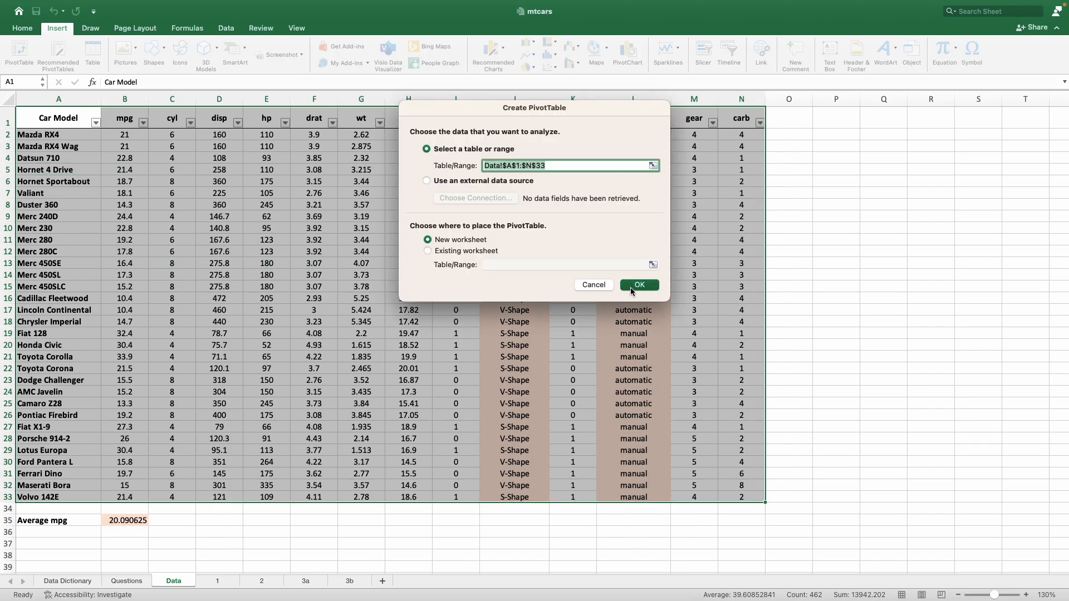
{"action": "left_click", "coordinate": [638, 285]}
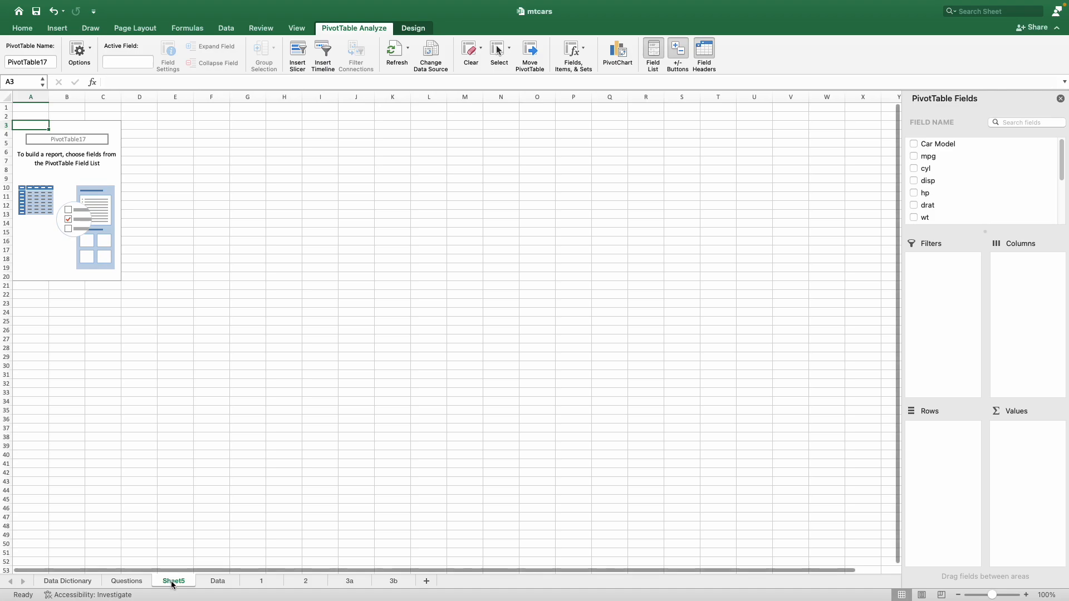
Step: Move the new PivotTable sheet after sheet 3b and rename it 4
{"action": "left_click_drag", "start_coordinate": [400, 590], "coordinate": [425, 580]}
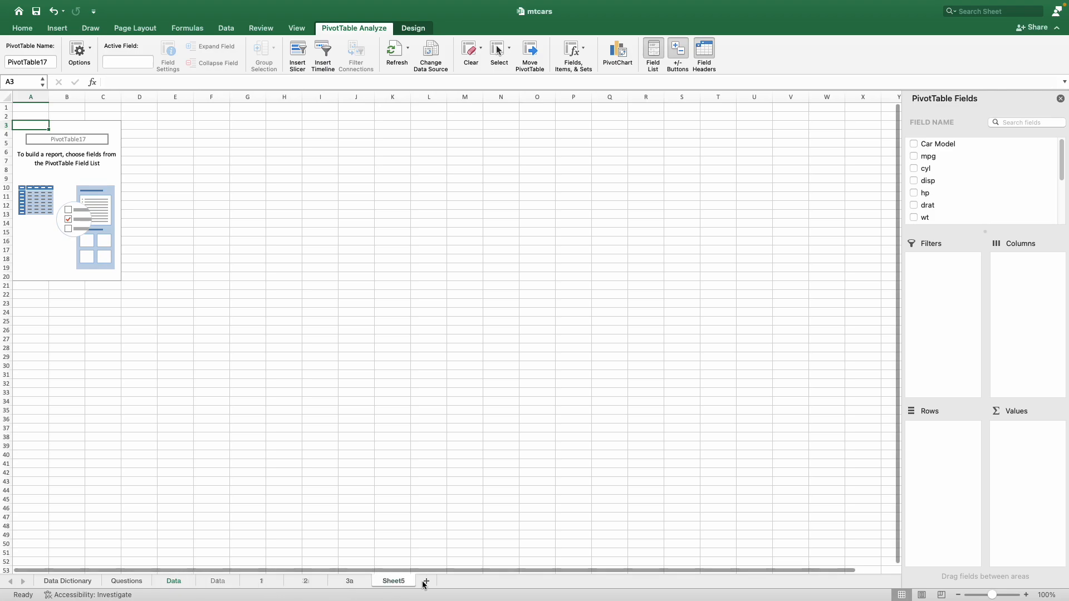
{"action": "double_click", "coordinate": [396, 581]}
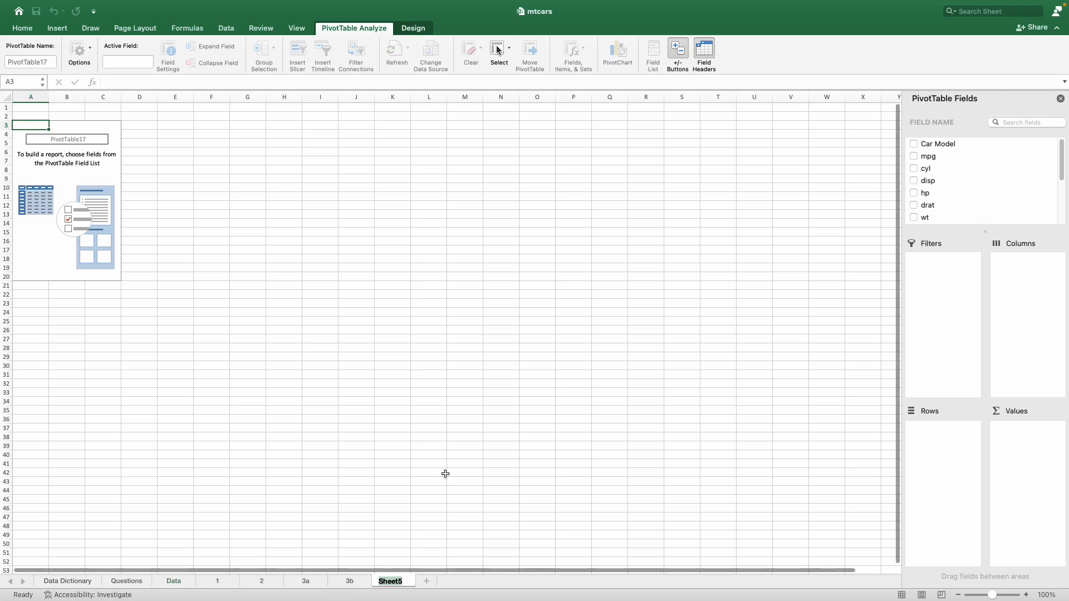
{"action": "type", "text": "4"}
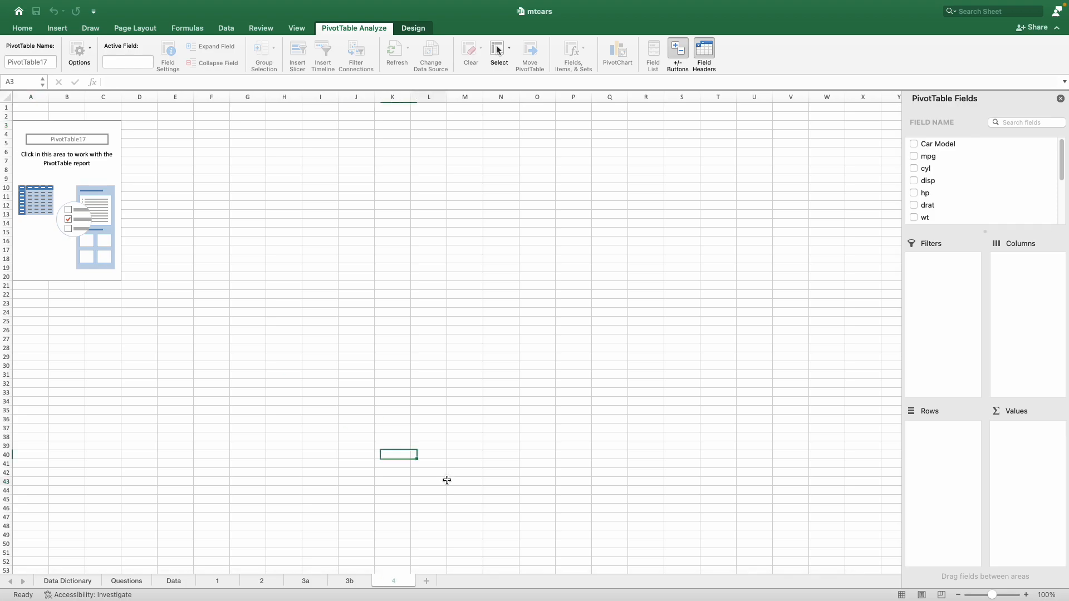
{"action": "left_click", "coordinate": [445, 480]}
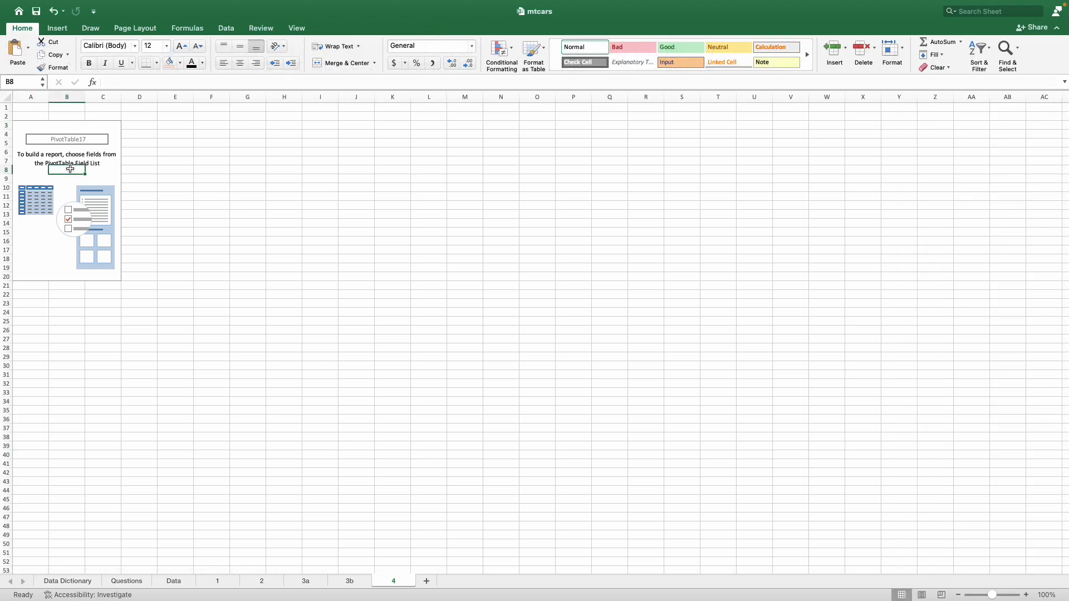
Step: Lay out the PivotTable with Engine Type as rows and Transmission as columns
{"action": "left_click", "coordinate": [68, 170]}
{"action": "scroll", "coordinate": [979, 189], "scroll_direction": "down", "scroll_amount": 5}
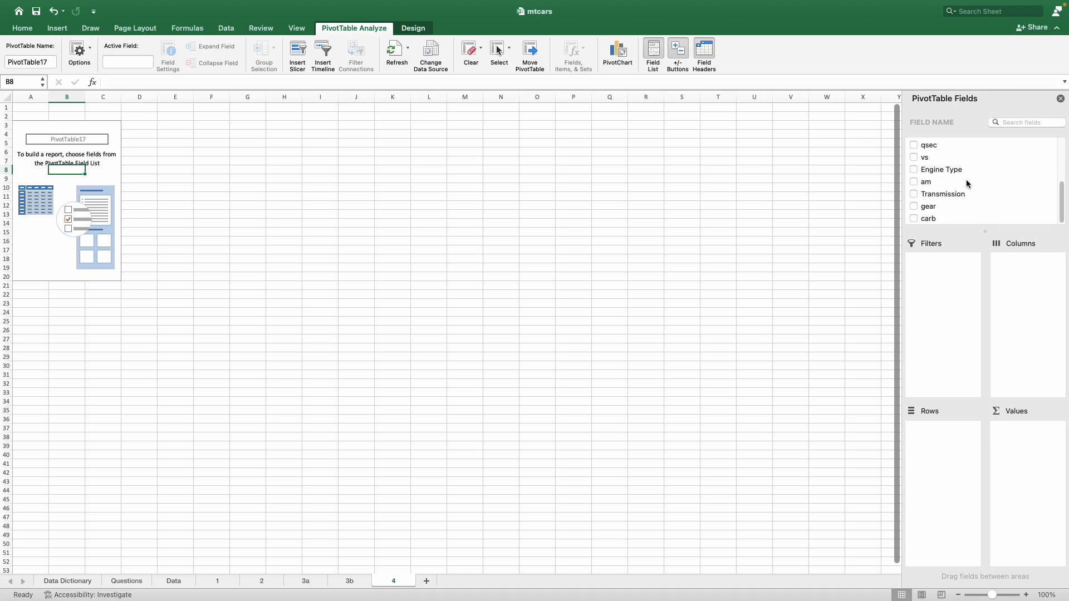
{"action": "left_click_drag", "start_coordinate": [947, 170], "coordinate": [935, 477]}
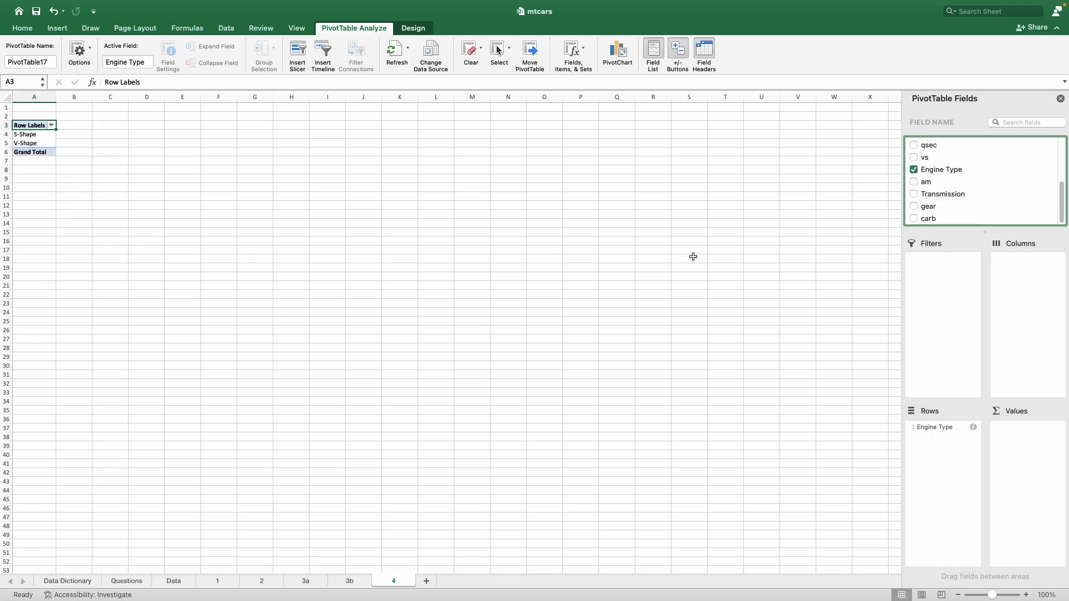
{"action": "left_click_drag", "start_coordinate": [951, 199], "coordinate": [1022, 332]}
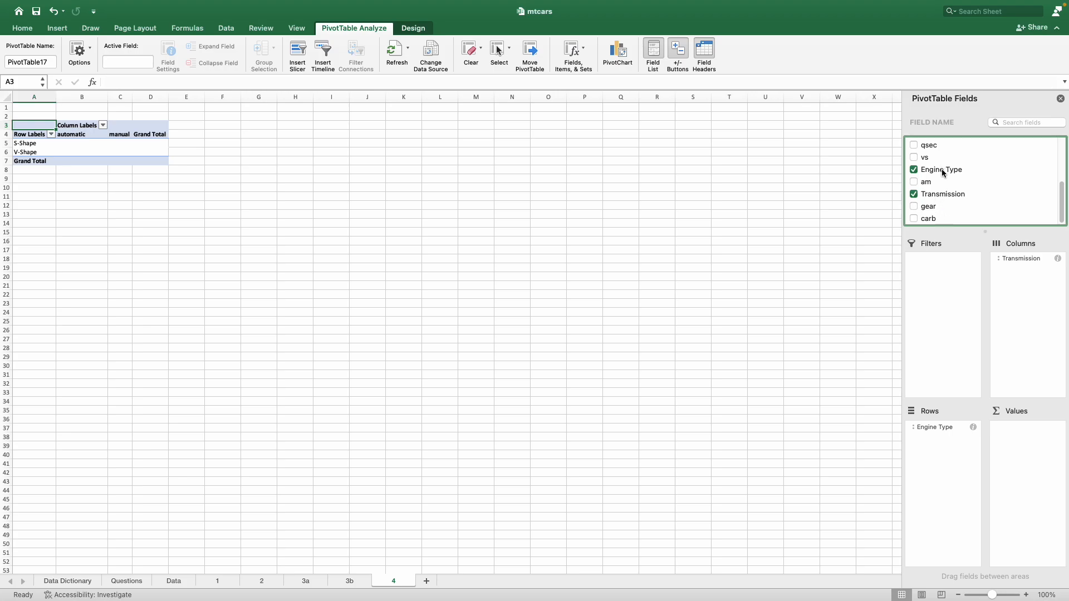
Step: Check the Engine Type and Transmission data, and add the count of Engine Type as the values of sheet 4's PivotTable
{"action": "left_click", "coordinate": [173, 580]}
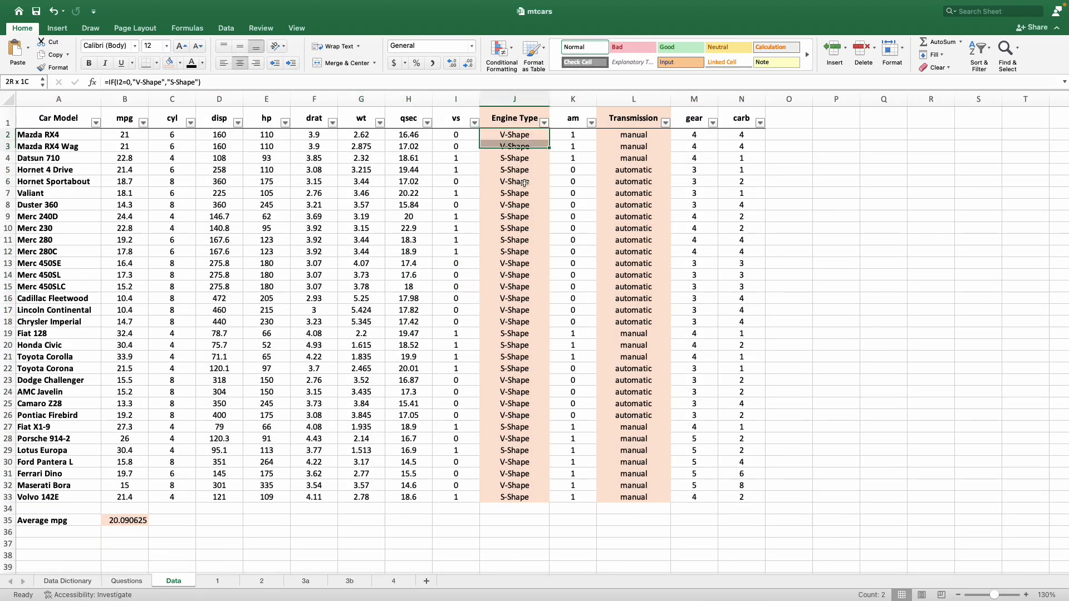
{"action": "left_click_drag", "start_coordinate": [515, 135], "coordinate": [514, 497]}
{"action": "left_click_drag", "start_coordinate": [628, 135], "coordinate": [627, 497]}
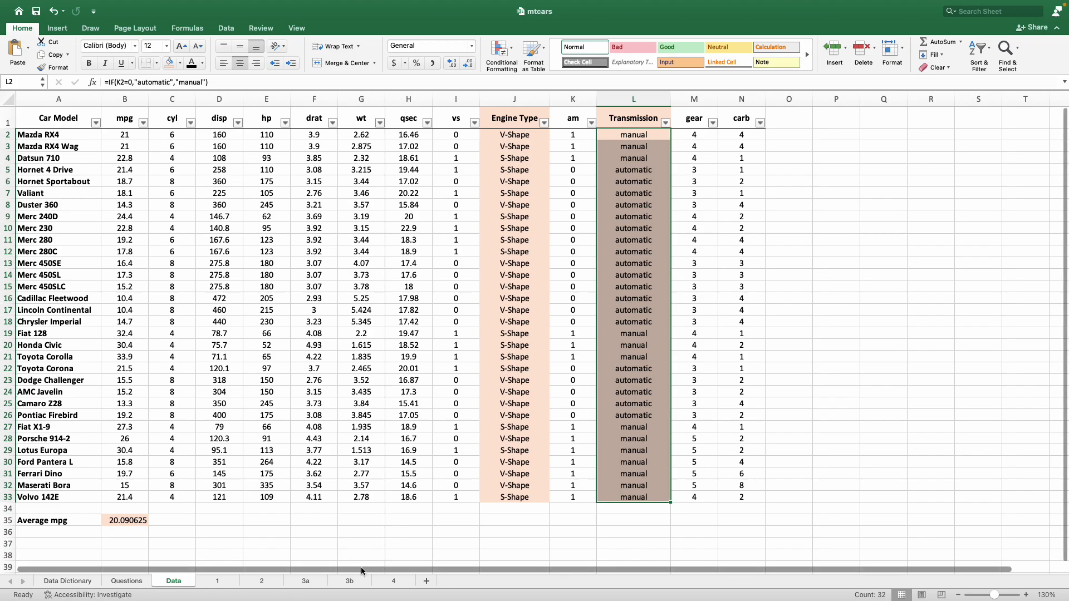
{"action": "left_click", "coordinate": [389, 580]}
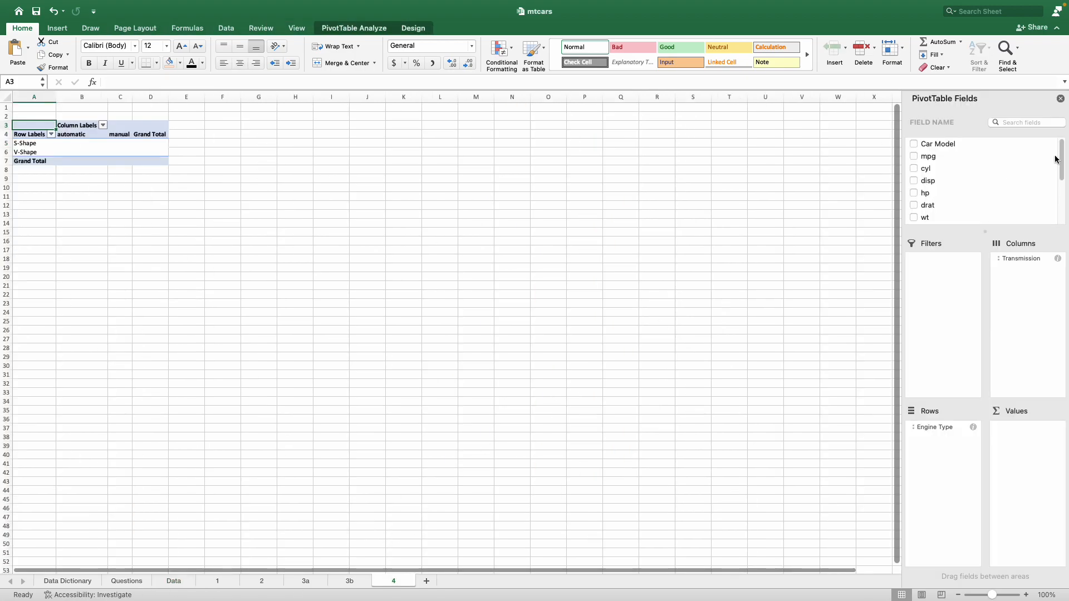
{"action": "left_click_drag", "start_coordinate": [1062, 156], "coordinate": [1026, 460]}
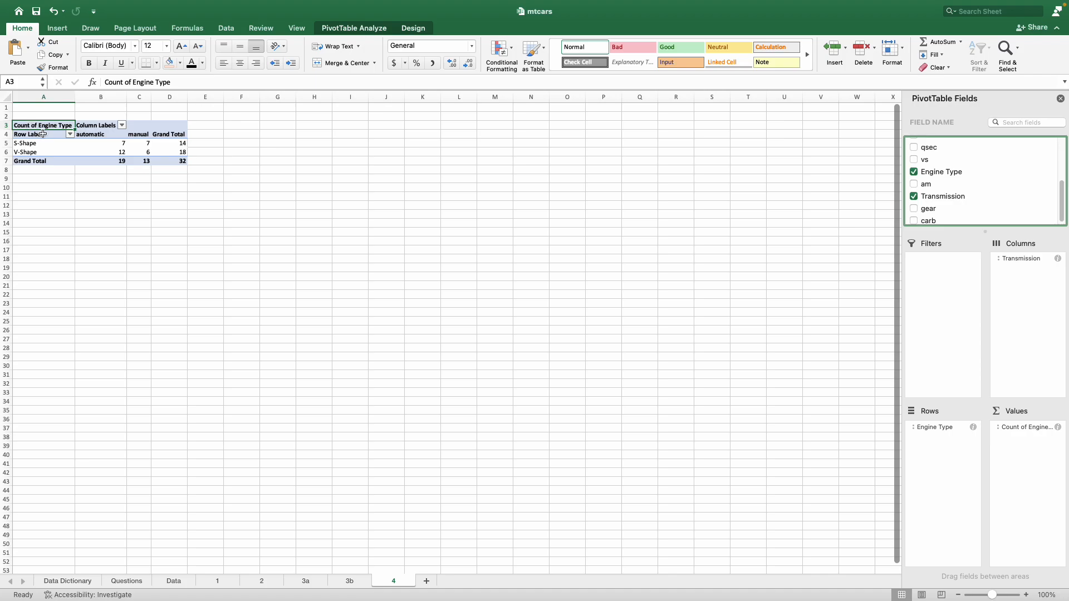
{"action": "left_click_drag", "start_coordinate": [52, 107], "coordinate": [177, 107]}
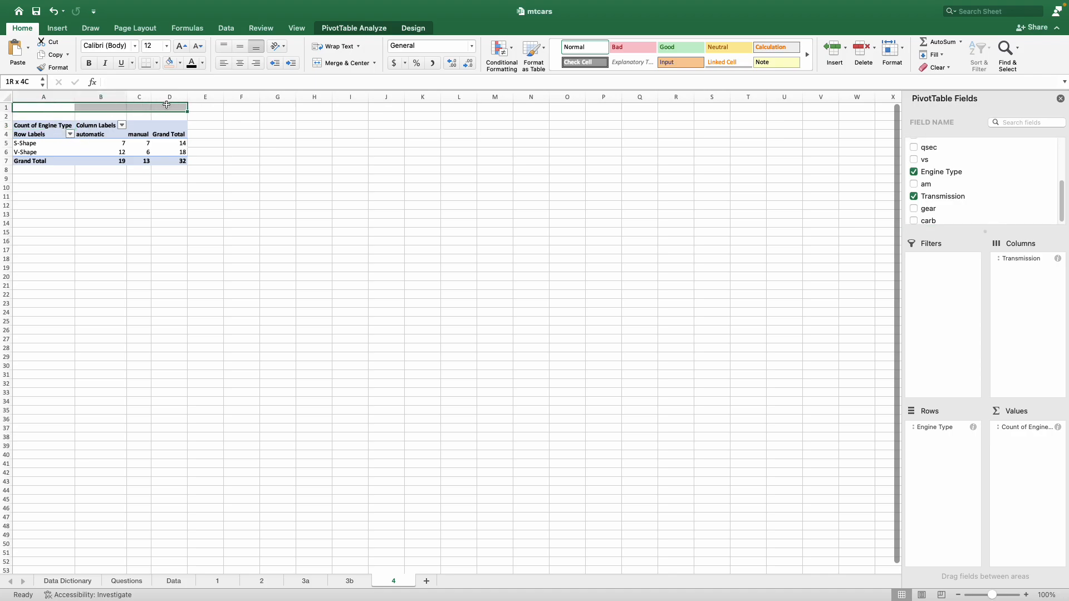
{"action": "left_click", "coordinate": [334, 62]}
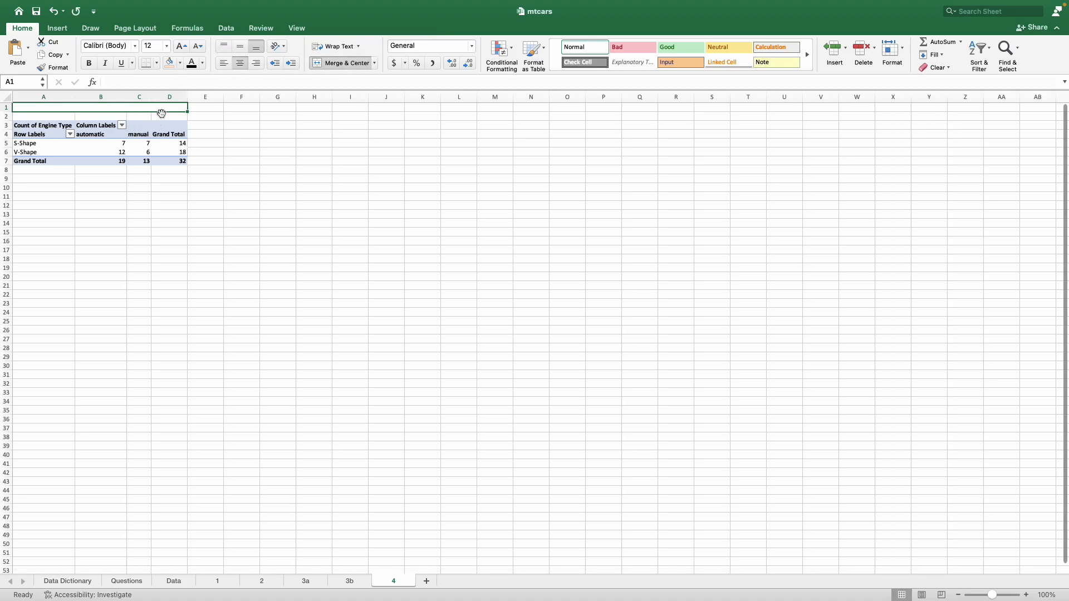
{"action": "key", "text": "super+z"}
Step: Merge and center A1:D1 above the PivotTable and enter the title "Contingency table of Engine Type and Transmission"
{"action": "left_click_drag", "start_coordinate": [46, 108], "coordinate": [158, 104]}
{"action": "left_click", "coordinate": [330, 62]}
{"action": "type", "text": "Contingency"}
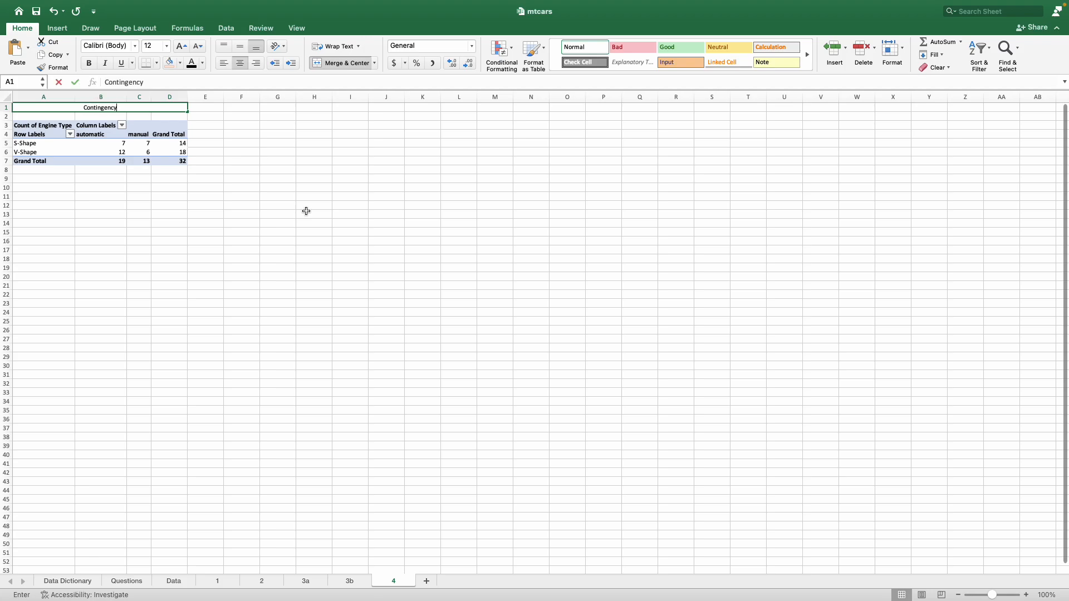
{"action": "type", "text": " table of "}
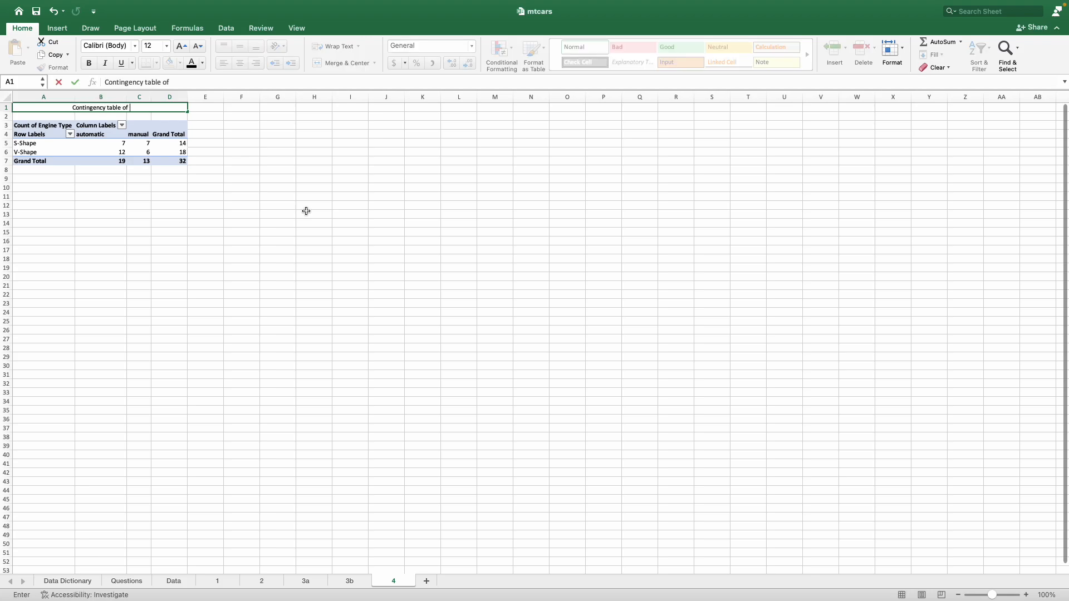
{"action": "type", "text": "Engine Type and"}
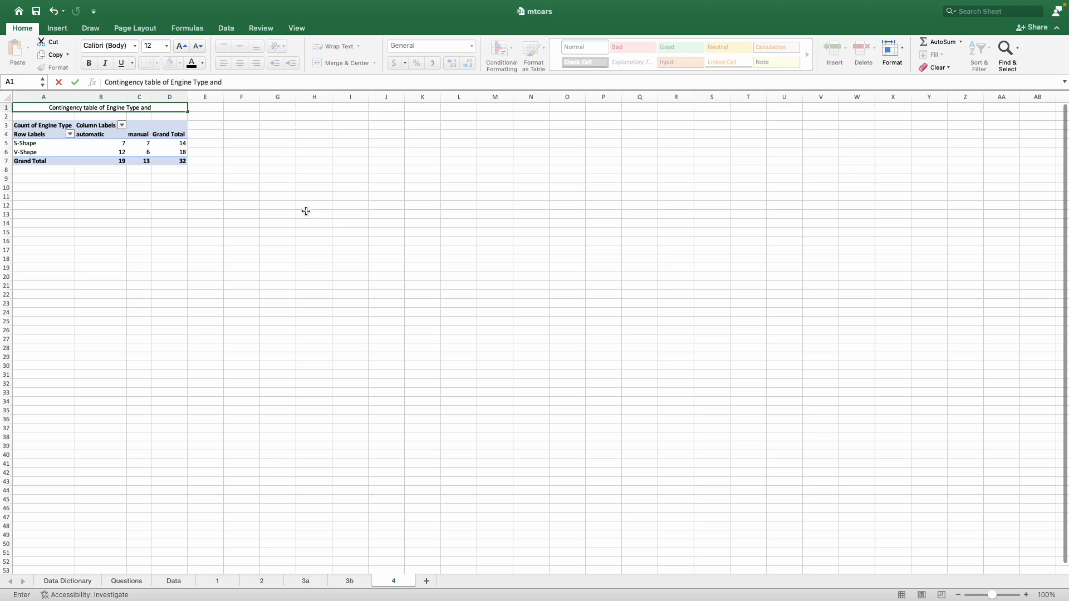
{"action": "type", "text": " Transmission"}
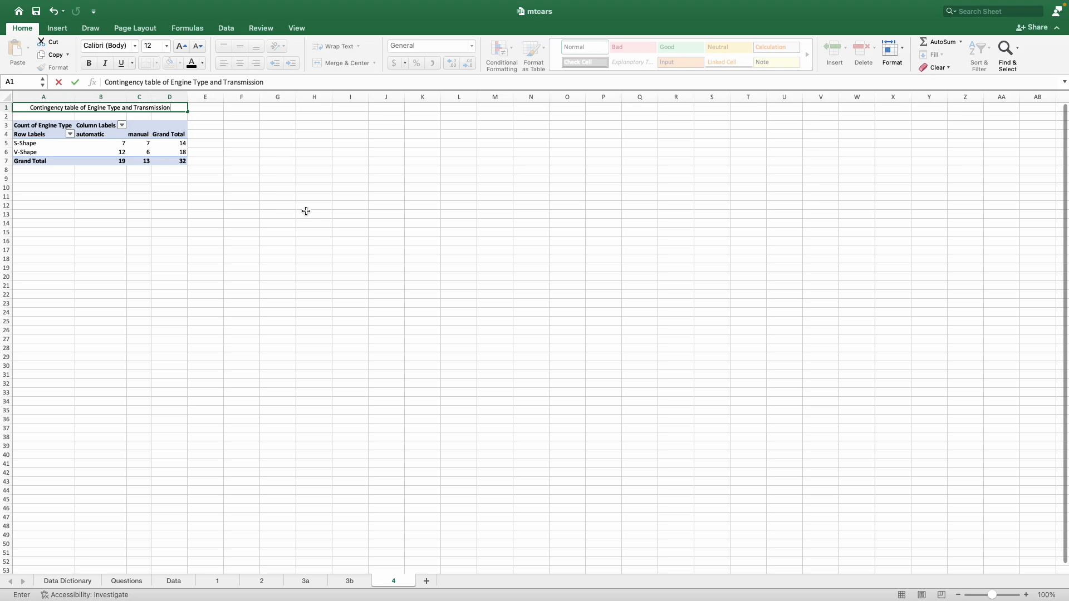
{"action": "key", "text": "Return"}
Step: Make the contingency table's title in A1 bold and increase its font size to 16
{"action": "left_click", "coordinate": [127, 106]}
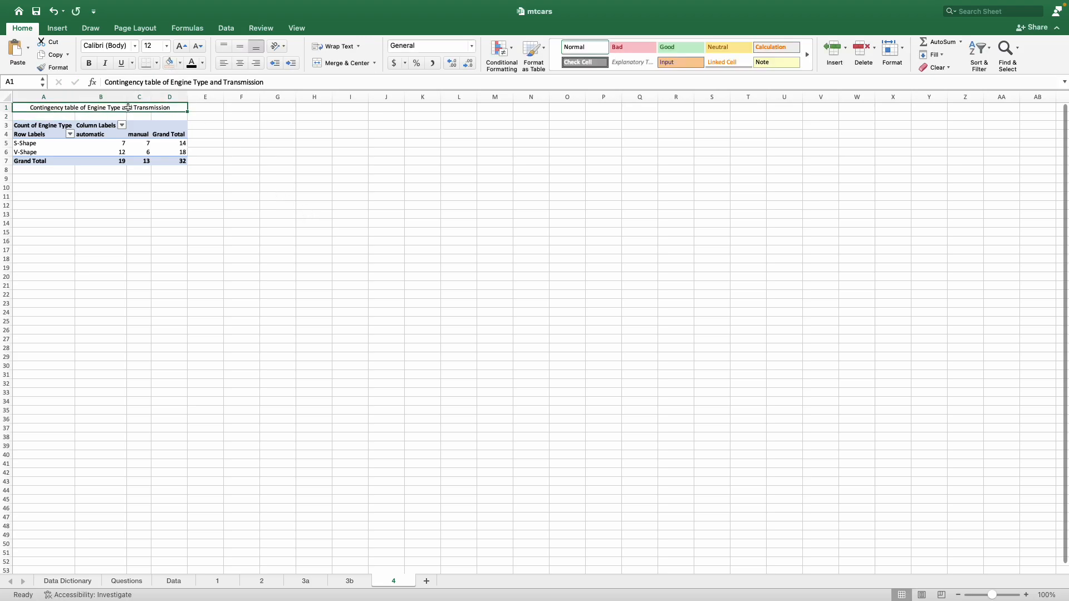
{"action": "left_click", "coordinate": [89, 66]}
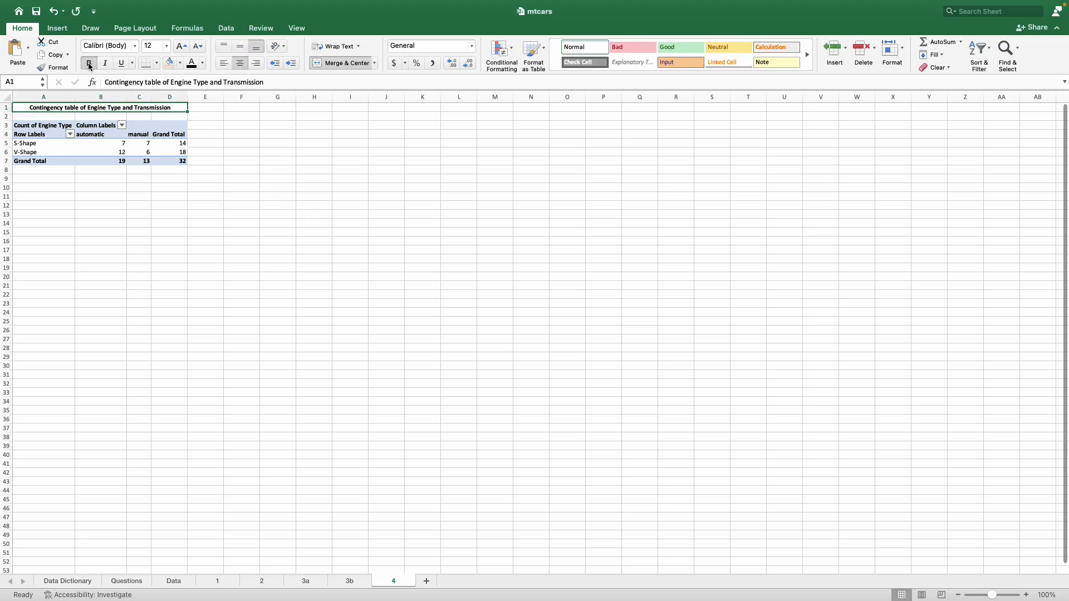
{"action": "left_click", "coordinate": [179, 48]}
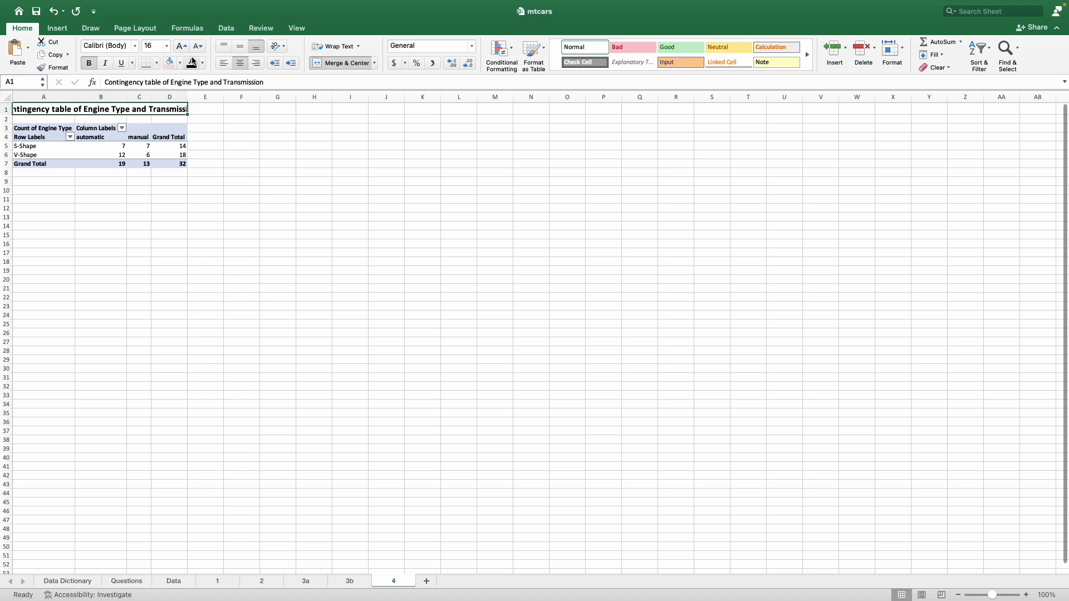
Step: Reduce the font size of the contingency table's title in A1 by one step
{"action": "left_click", "coordinate": [198, 46]}
{"action": "left_click", "coordinate": [223, 183]}
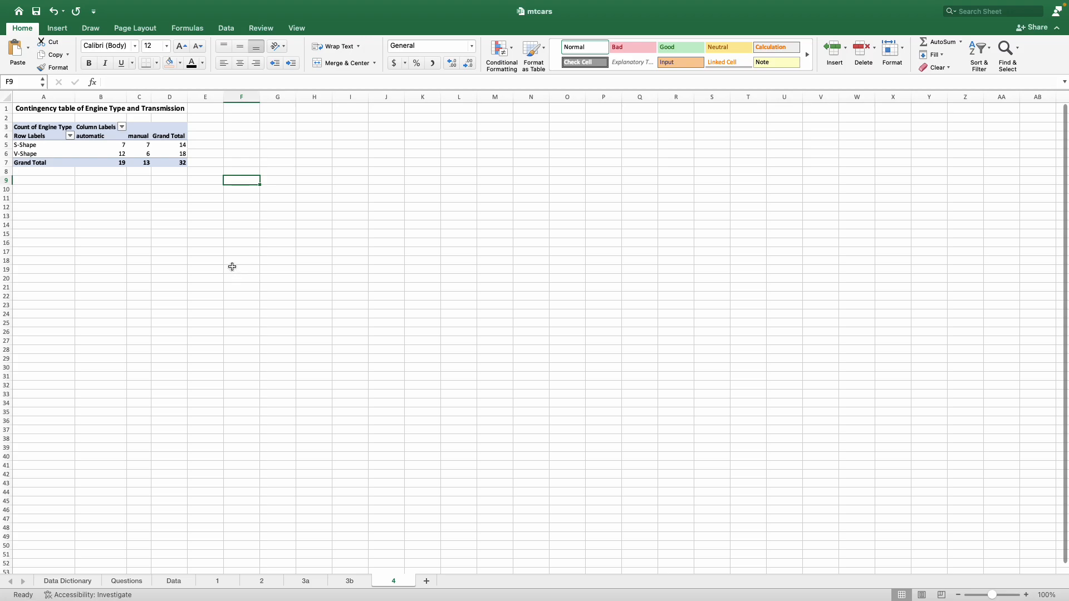
Step: Examine the automatic, manual and total counts of the S-Shape and V-Shape rows in the contingency table
{"action": "left_click", "coordinate": [171, 144]}
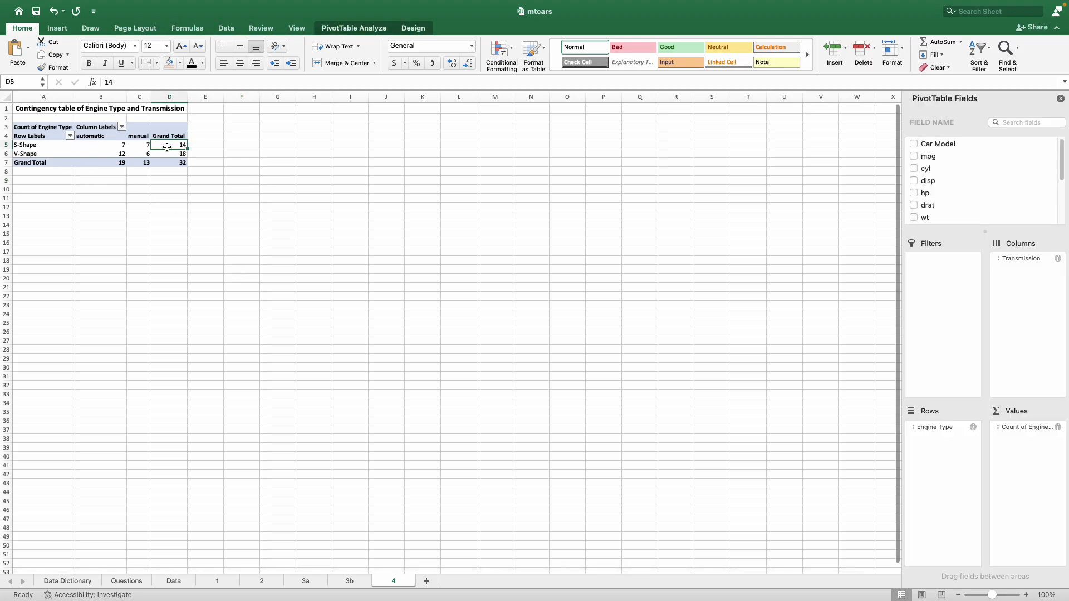
{"action": "left_click", "coordinate": [115, 144]}
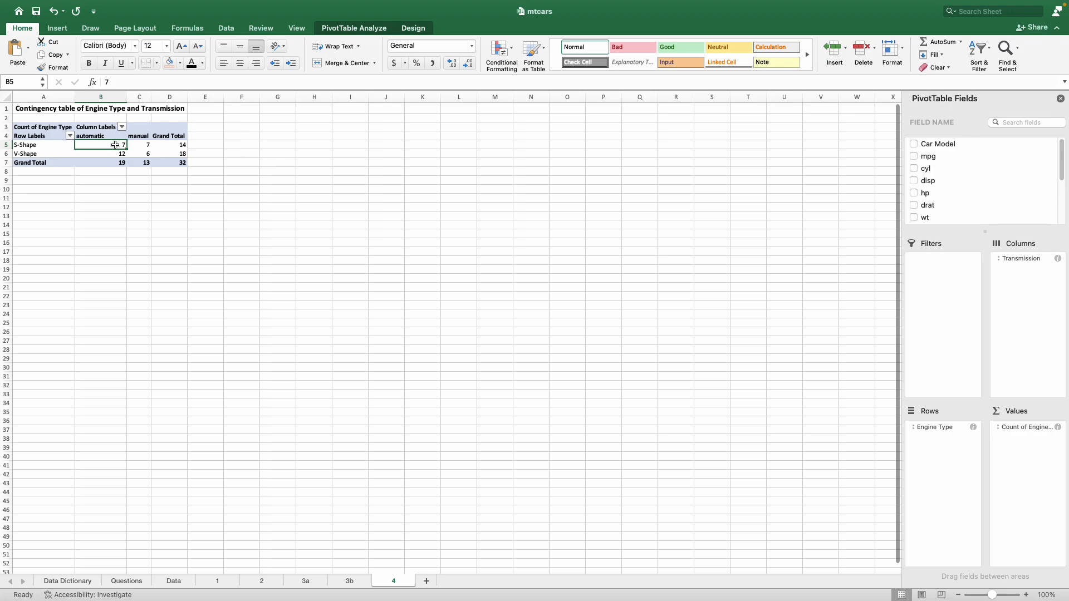
{"action": "left_click", "coordinate": [144, 146]}
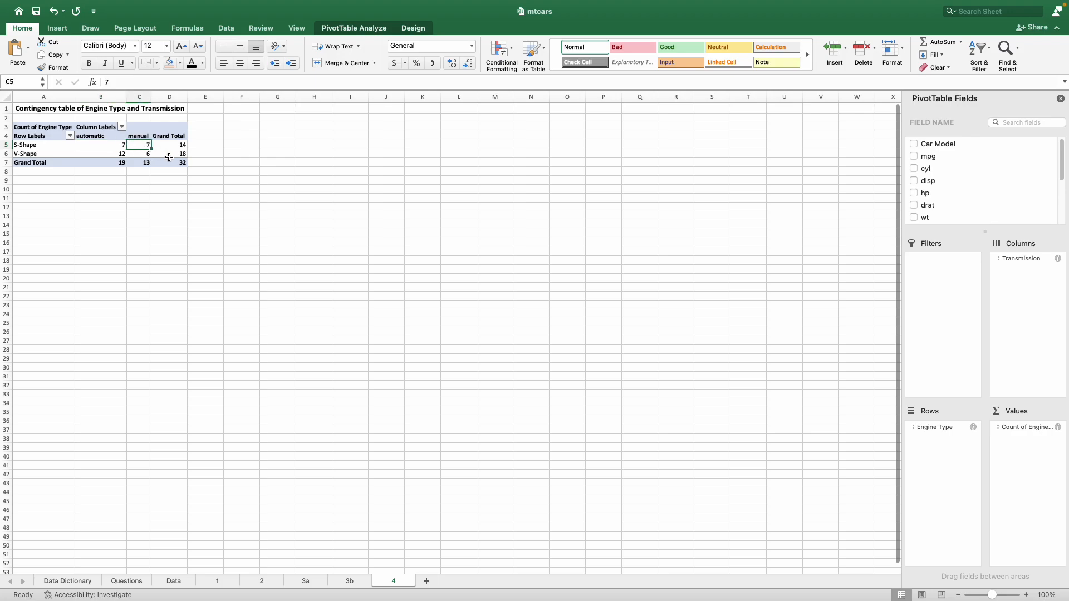
{"action": "left_click", "coordinate": [172, 155]}
{"action": "left_click", "coordinate": [116, 154]}
{"action": "left_click", "coordinate": [143, 153]}
{"action": "left_click", "coordinate": [169, 207]}
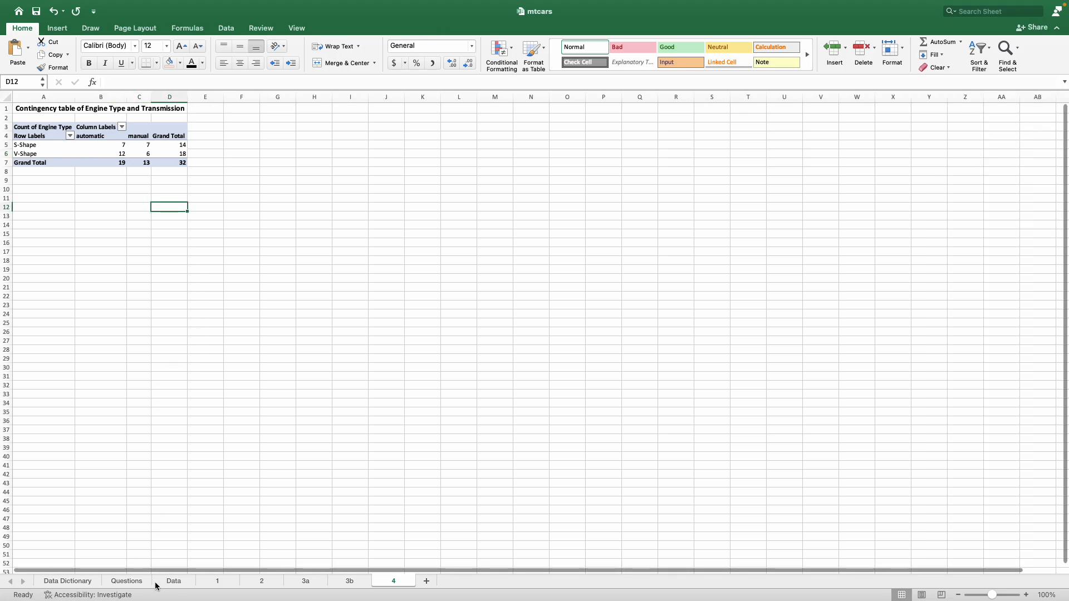
Step: Copy the text of question 4 from cell B6 of the Questions sheet and return to sheet 4
{"action": "left_click", "coordinate": [127, 580]}
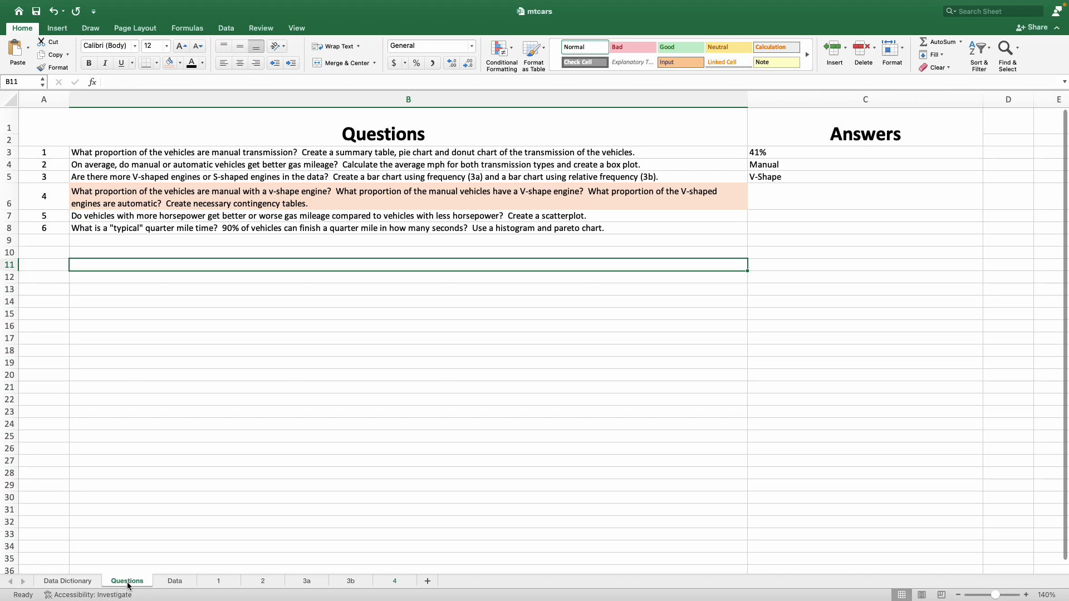
{"action": "left_click", "coordinate": [208, 198]}
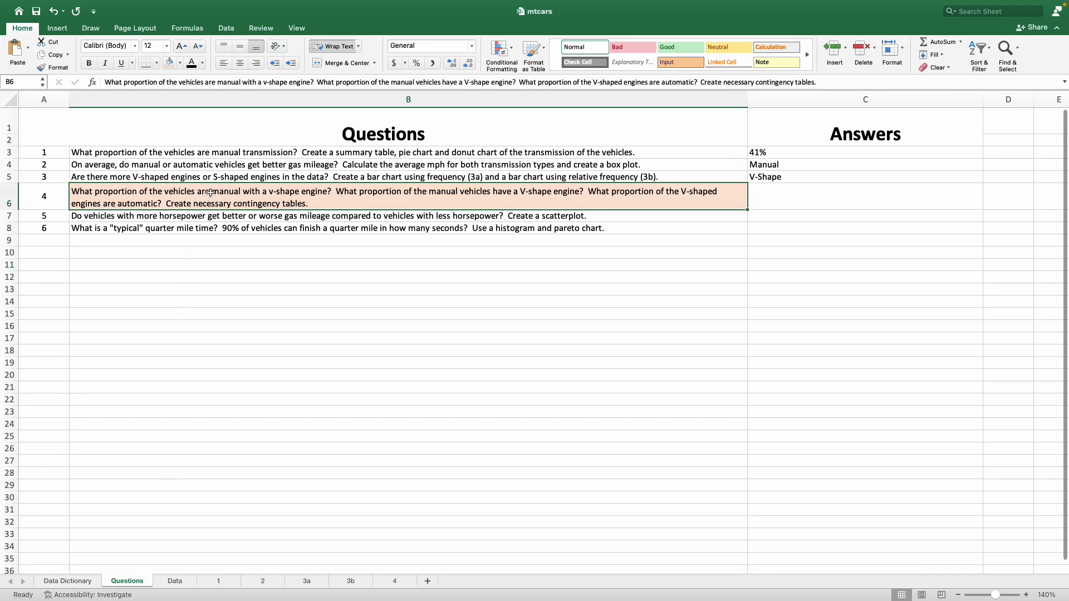
{"action": "right_click", "coordinate": [210, 192]}
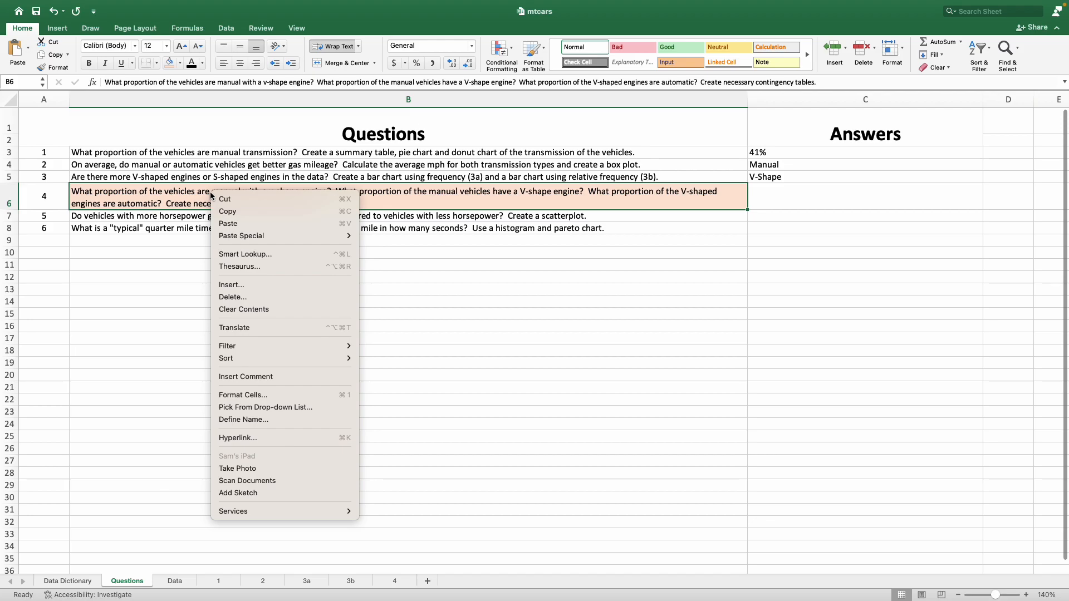
{"action": "left_click", "coordinate": [229, 212]}
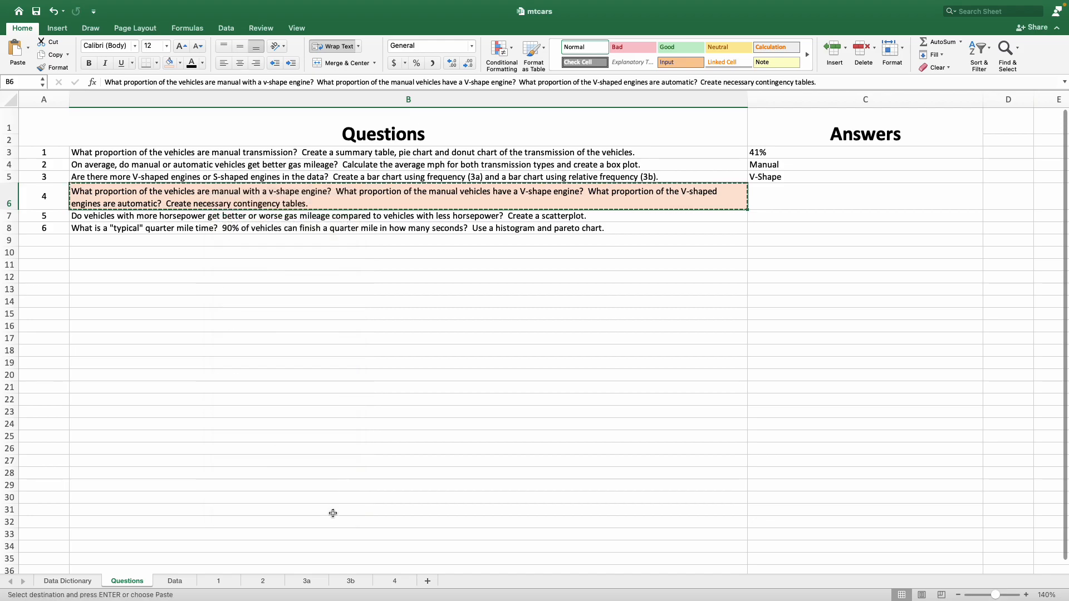
{"action": "left_click", "coordinate": [394, 581]}
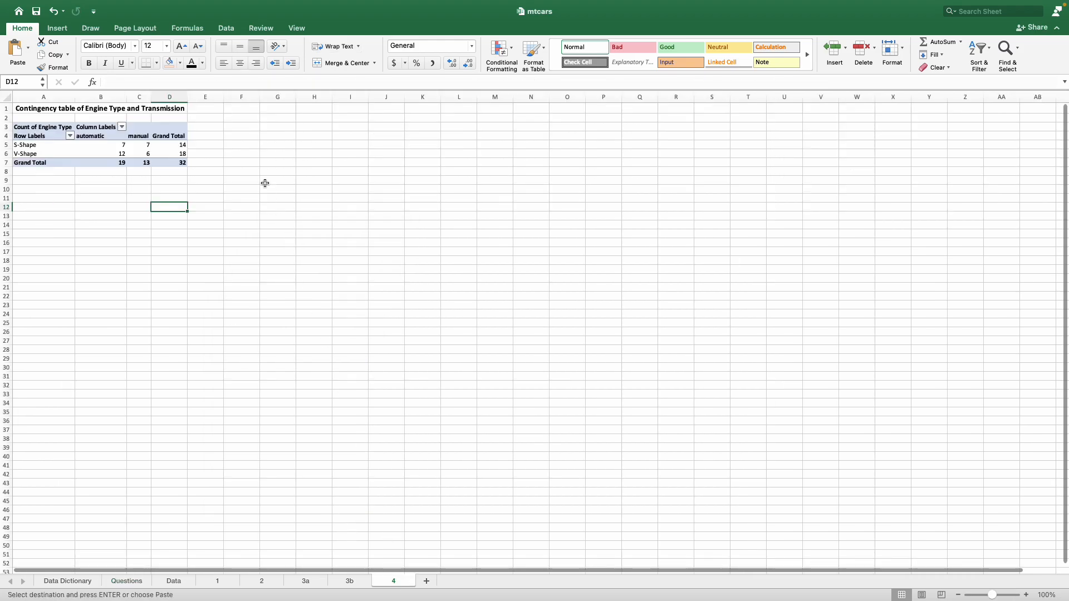
{"action": "right_click", "coordinate": [313, 125]}
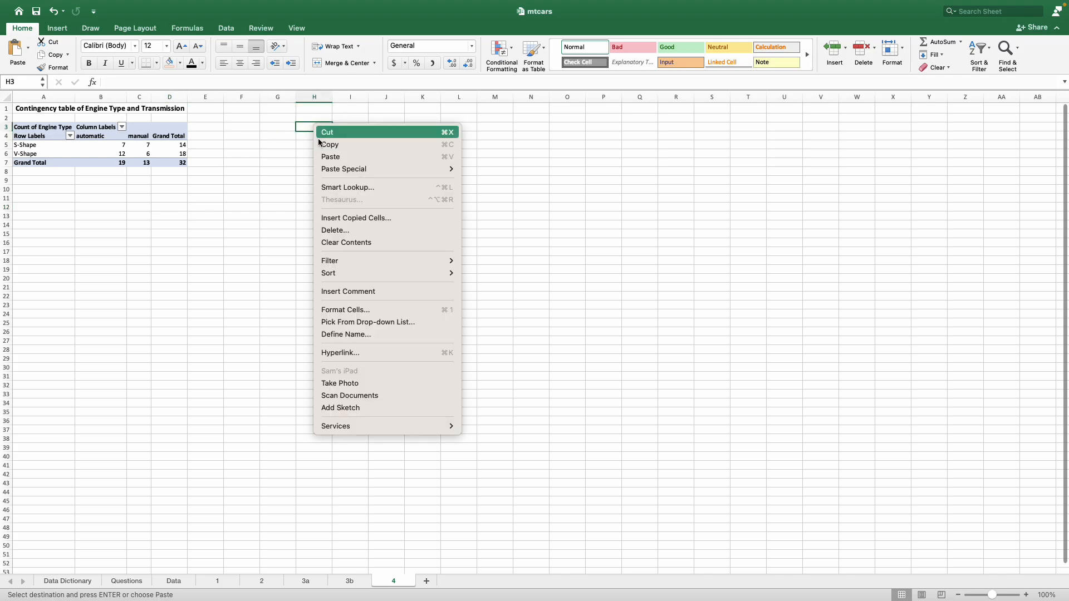
{"action": "left_click", "coordinate": [348, 157]}
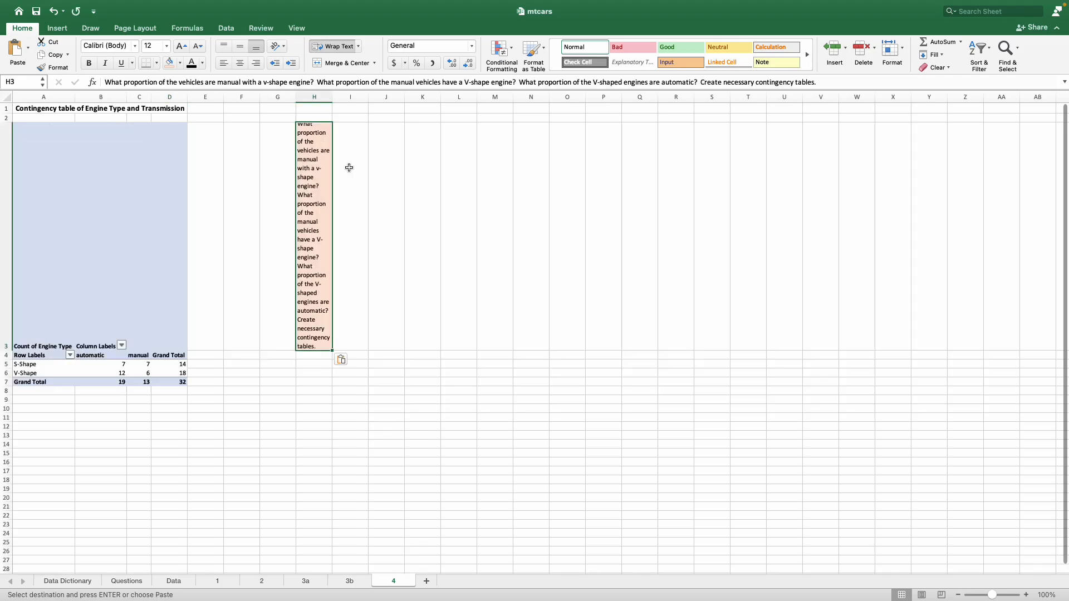
{"action": "key", "text": "super+z"}
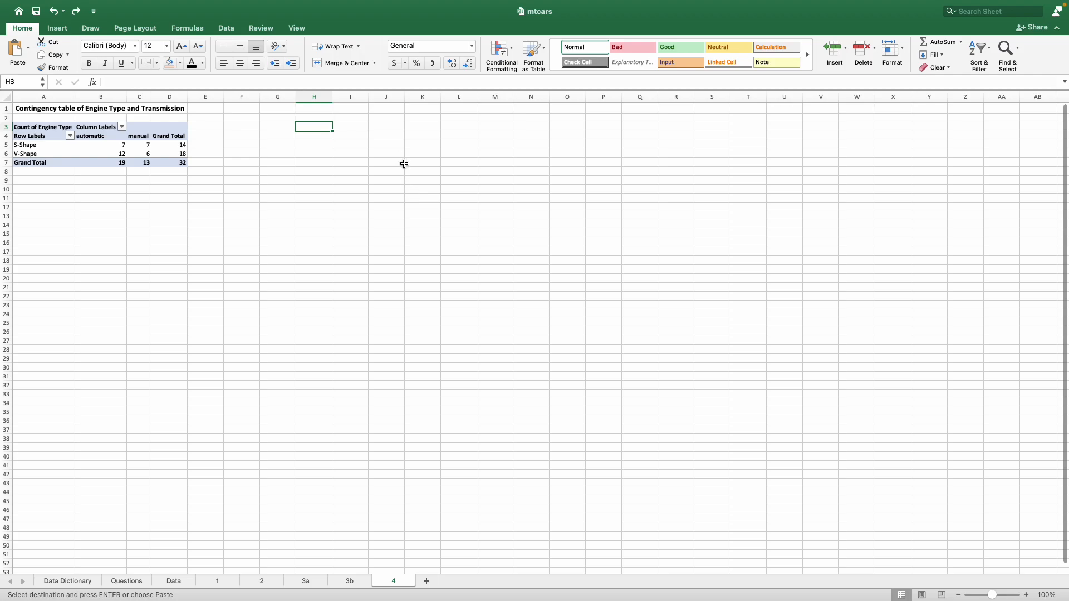
Step: Paste the question text into I11 of sheet 4 with text wrapping off and no fill
{"action": "right_click", "coordinate": [354, 198]}
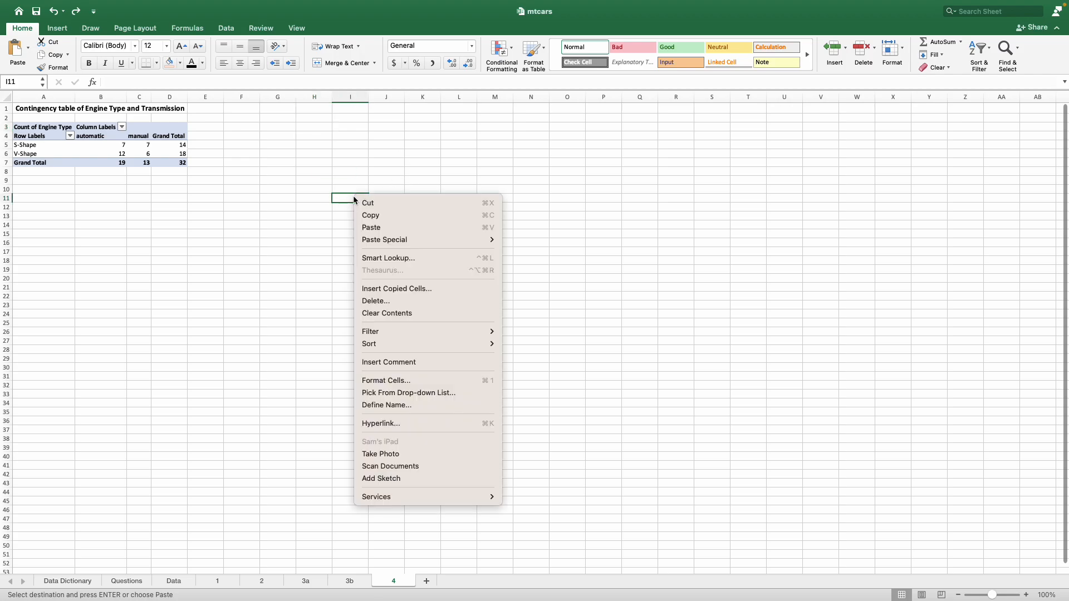
{"action": "left_click", "coordinate": [383, 227]}
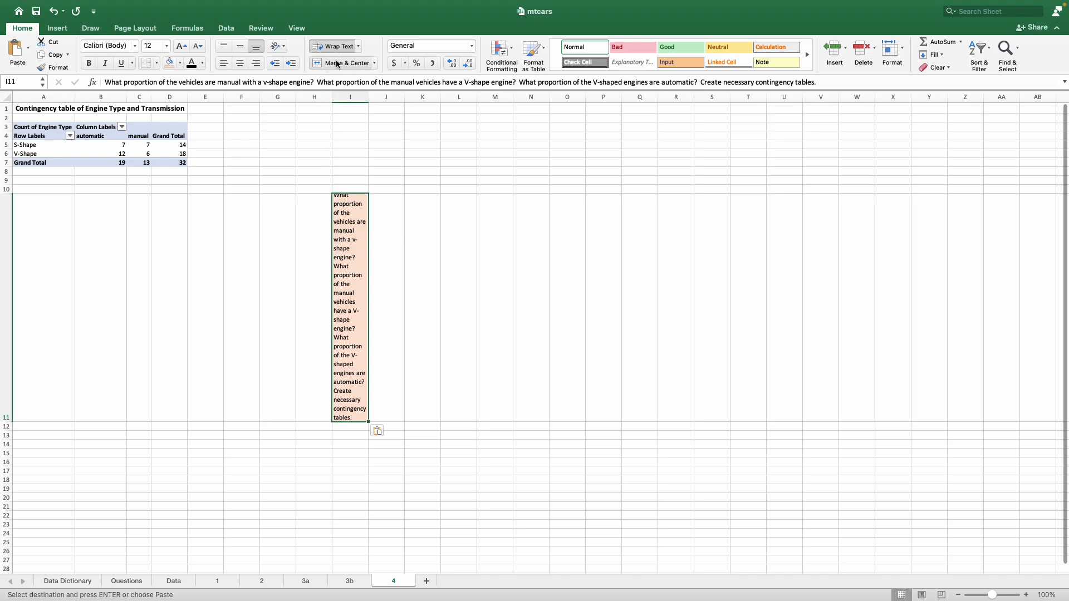
{"action": "left_click", "coordinate": [325, 48]}
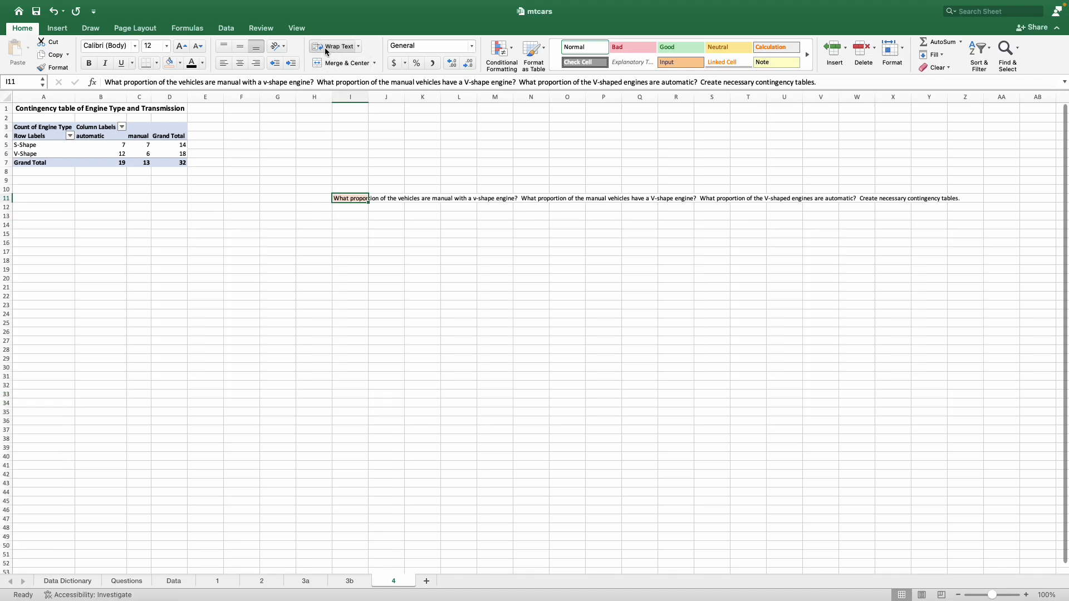
{"action": "left_click", "coordinate": [180, 63]}
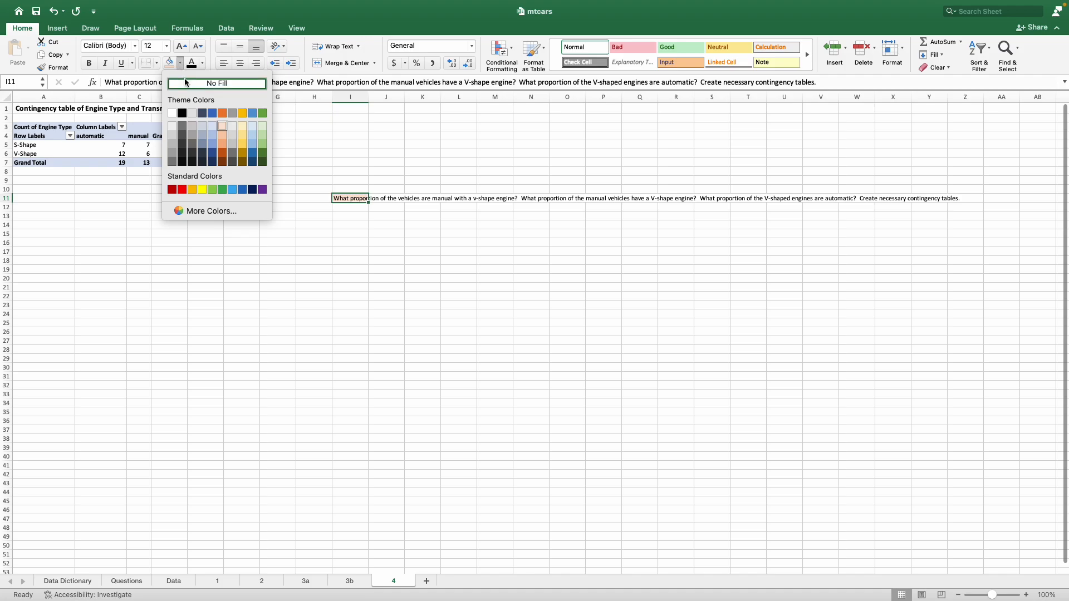
{"action": "left_click", "coordinate": [185, 82]}
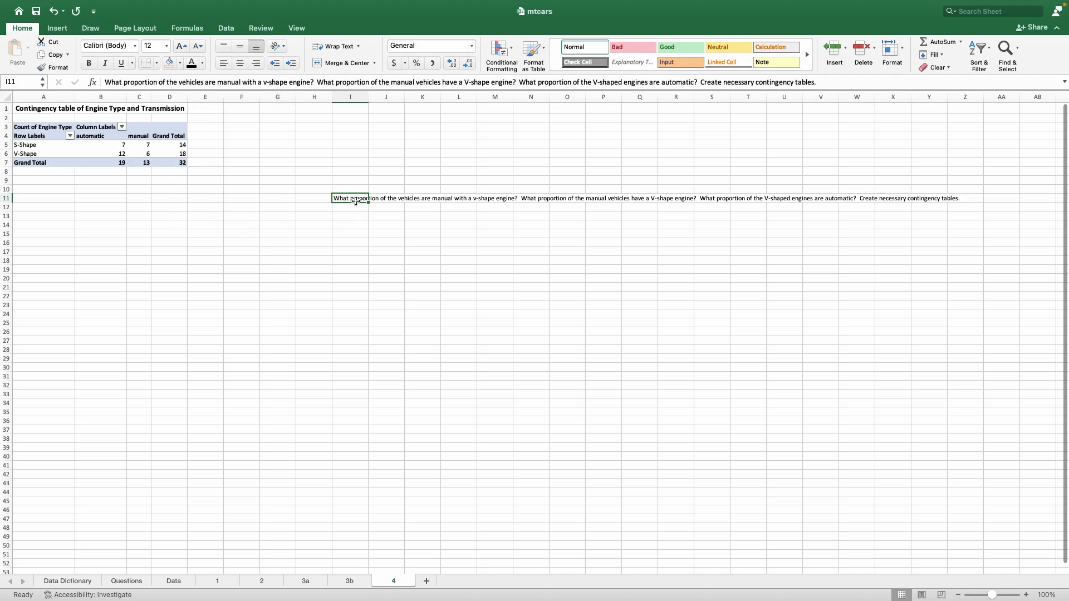
Step: Copy the question text from I11 to H5 and cut everything after "What proportion of the vehicles are manual with a v-shape engine?"
{"action": "key", "text": "super+c"}
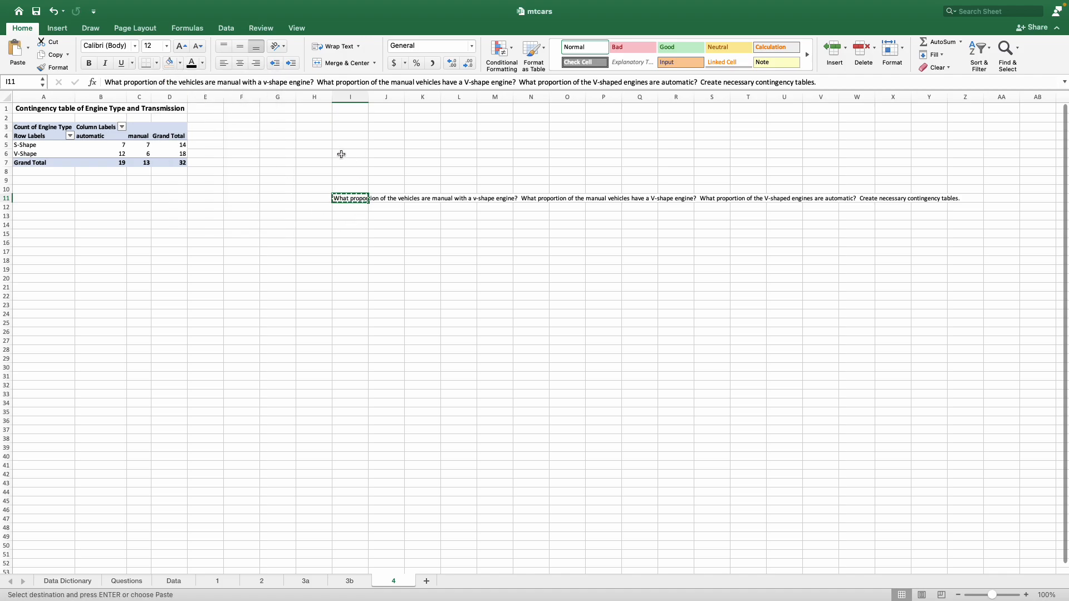
{"action": "left_click", "coordinate": [314, 144]}
{"action": "key", "text": "super+v"}
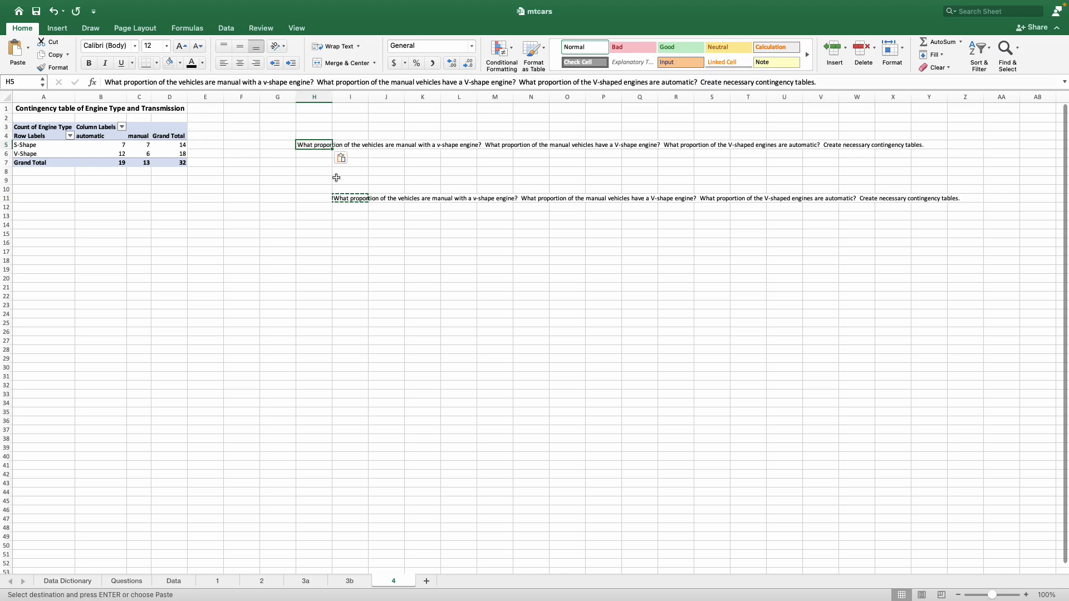
{"action": "key", "text": "Escape"}
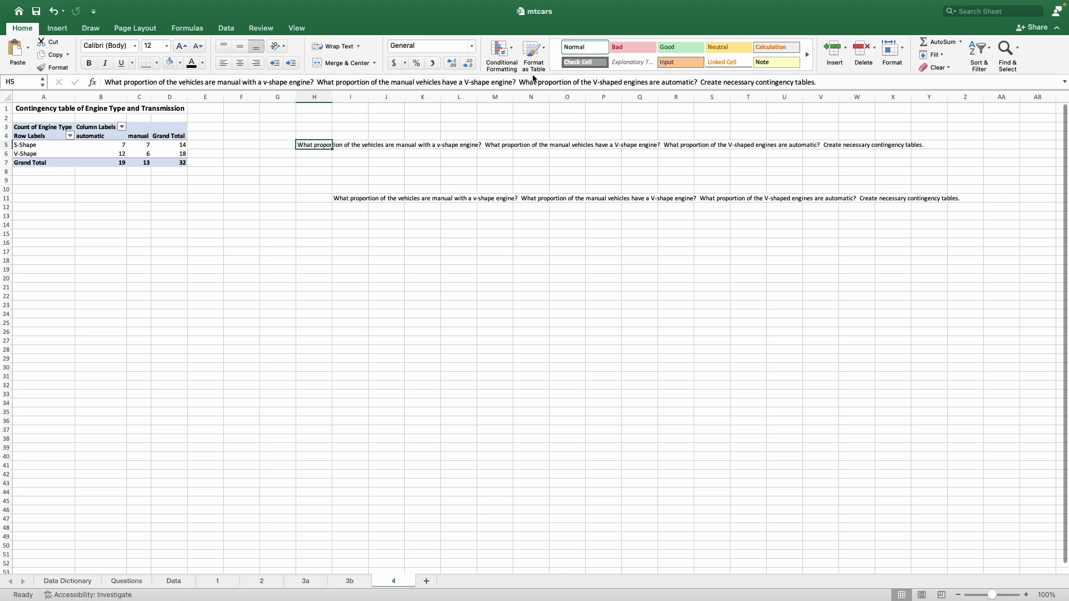
{"action": "left_click_drag", "start_coordinate": [824, 81], "coordinate": [319, 78]}
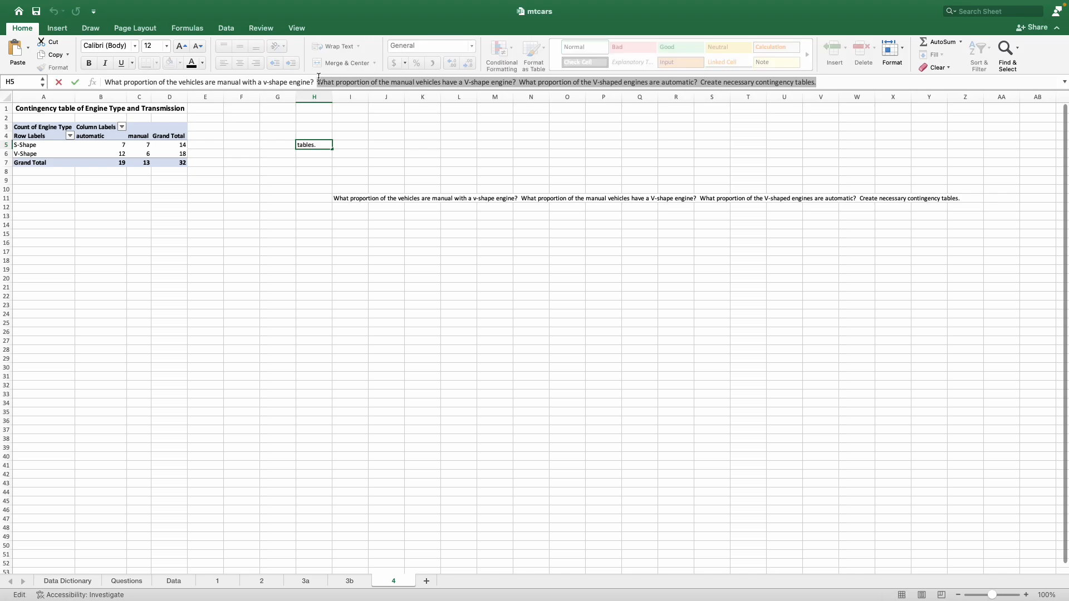
{"action": "key", "text": "BackSpace"}
{"action": "key", "text": "Return"}
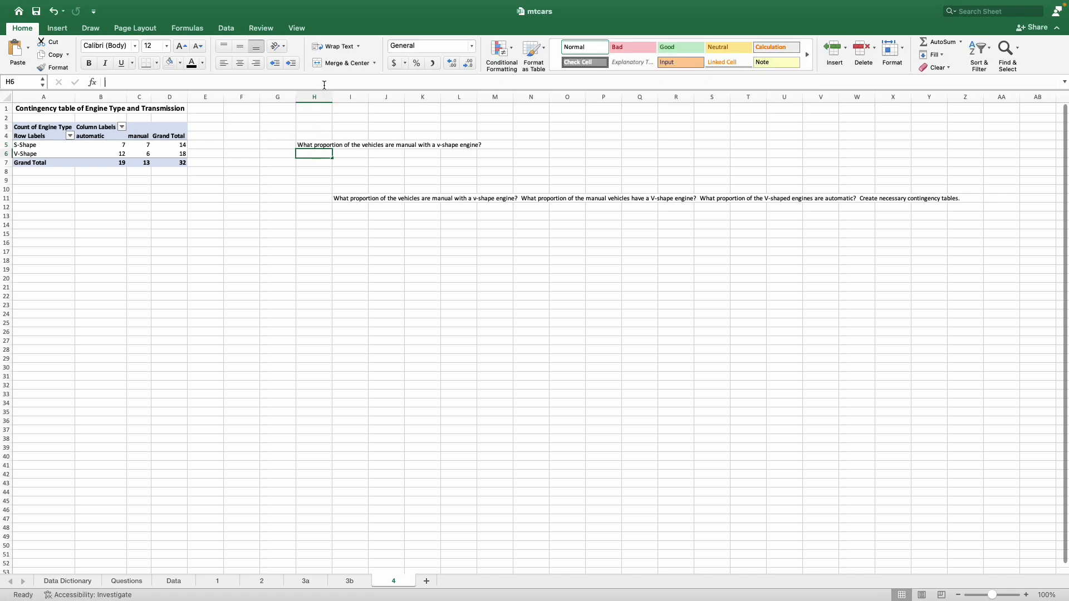
Step: Paste the cut text into H6 and cut everything after "What proportion of the manual vehicles have a V-shape engine?"
{"action": "left_click", "coordinate": [324, 81]}
{"action": "key", "text": "super+v"}
{"action": "left_click", "coordinate": [315, 154]}
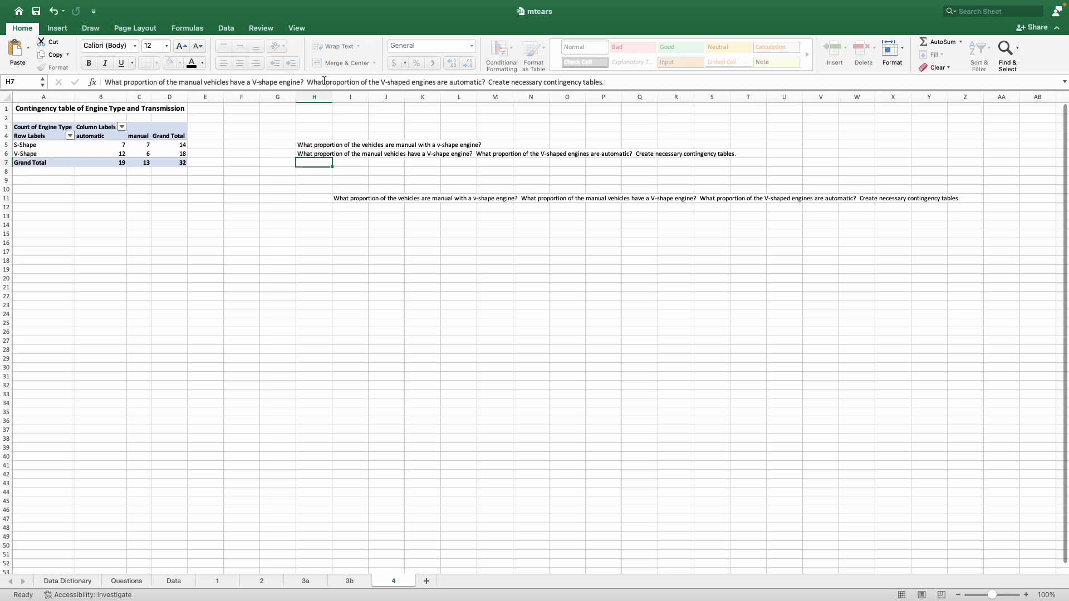
{"action": "left_click_drag", "start_coordinate": [603, 82], "coordinate": [306, 82]}
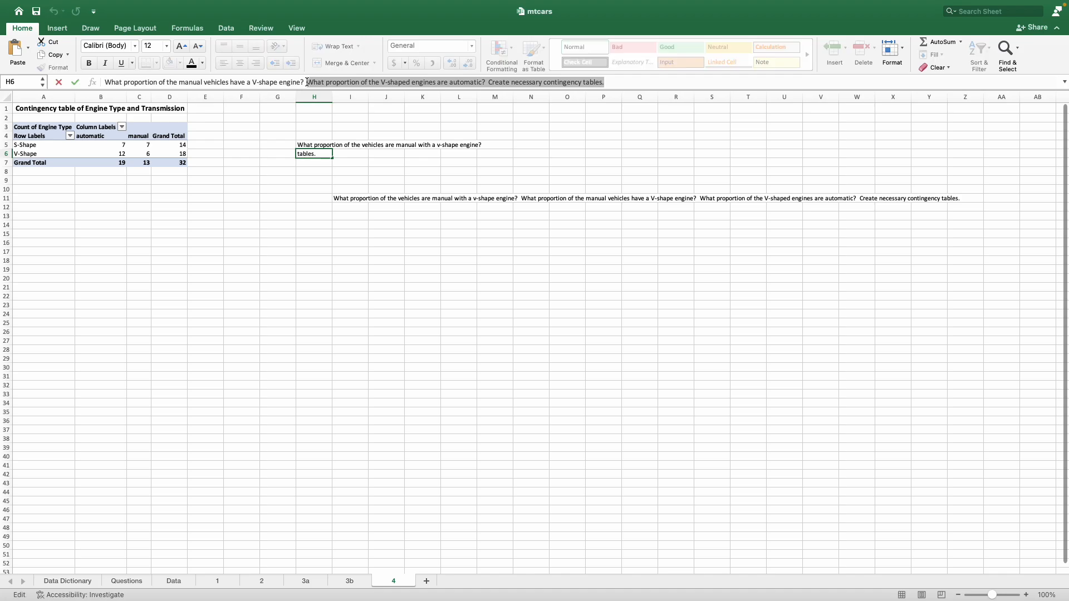
{"action": "key", "text": "BackSpace"}
Step: Paste the remaining question about automatic V-shaped engines into H7 and delete the full question text from I11
{"action": "left_click", "coordinate": [305, 163]}
{"action": "key", "text": "ctrl+v"}
{"action": "left_click", "coordinate": [359, 201]}
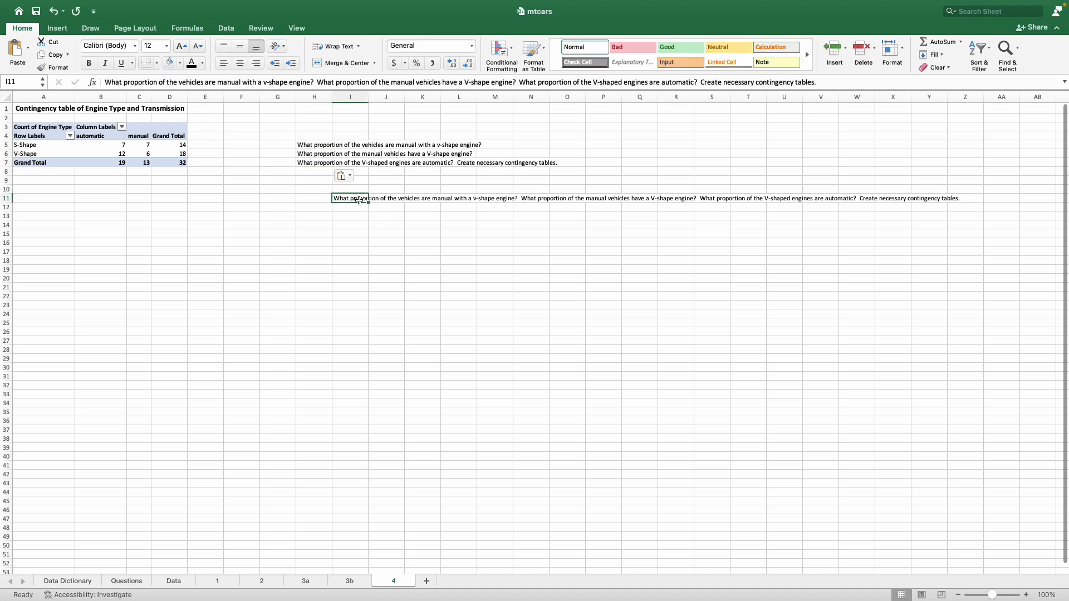
{"action": "key", "text": "Delete"}
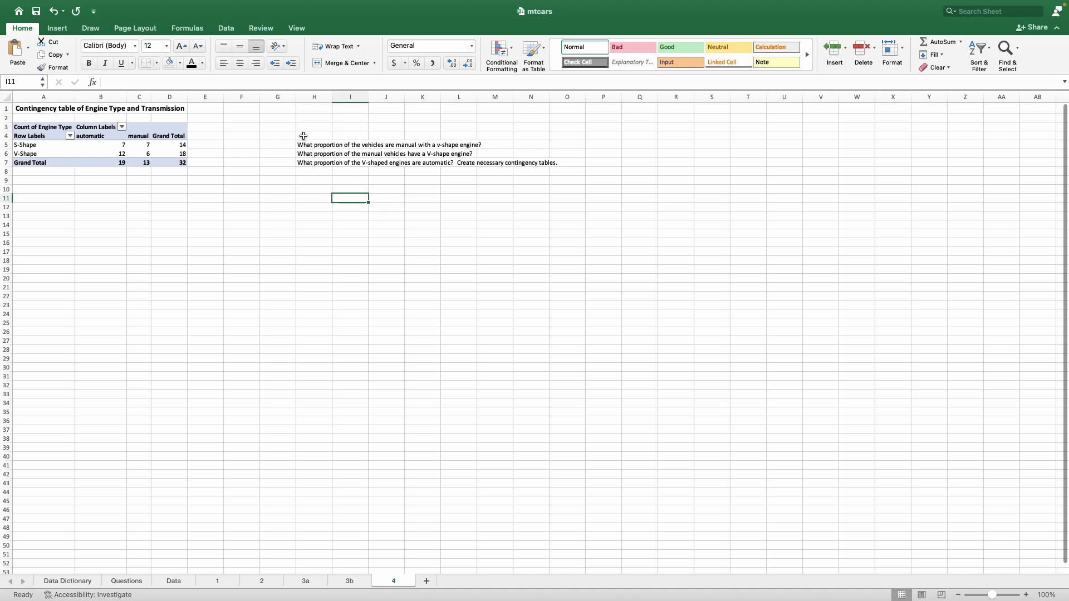
Step: Review the first question in H5 against the contingency table of engine type and transmission
{"action": "left_click", "coordinate": [1026, 595]}
{"action": "left_click", "coordinate": [1025, 595]}
{"action": "left_click", "coordinate": [1026, 595]}
{"action": "left_click", "coordinate": [1026, 595]}
{"action": "left_click", "coordinate": [1025, 595]}
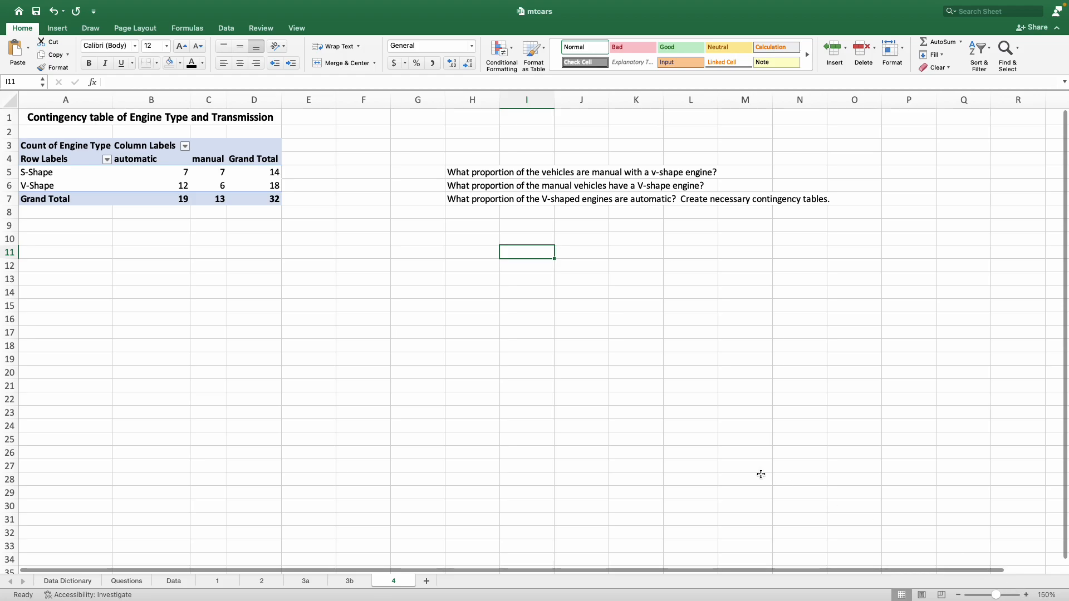
{"action": "left_click", "coordinate": [455, 170]}
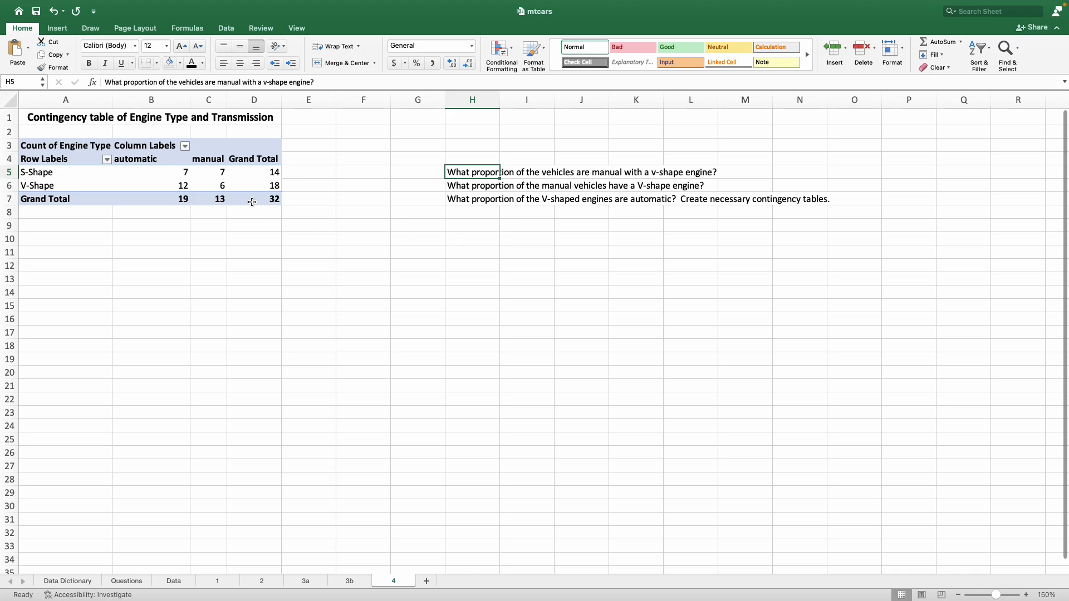
{"action": "left_click_drag", "start_coordinate": [267, 196], "coordinate": [34, 146]}
{"action": "left_click", "coordinate": [170, 237]}
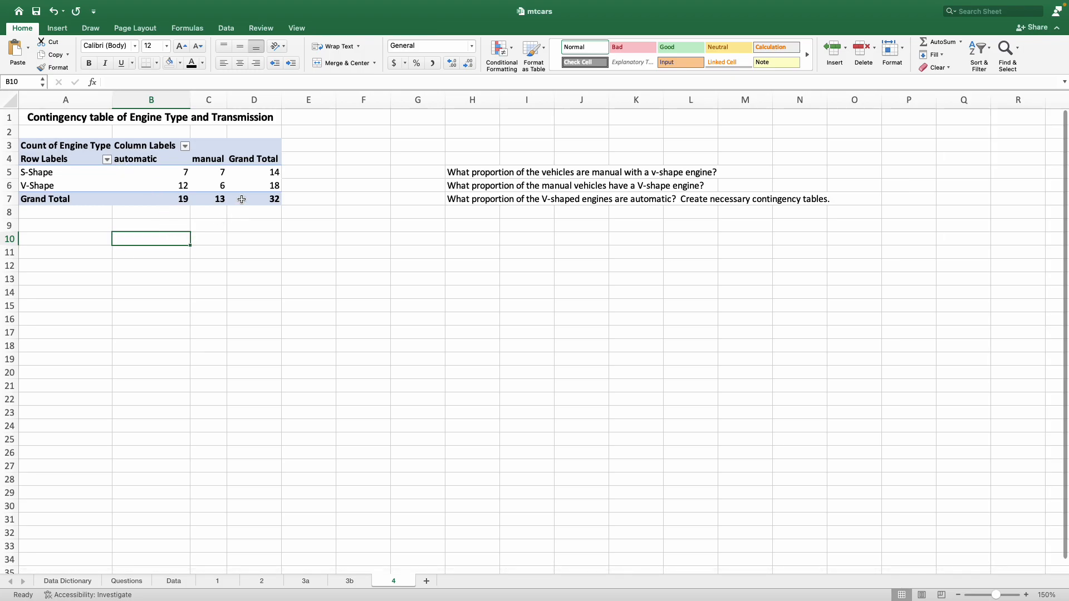
Step: Copy the PivotTable in A3:D7 and paste a second one starting at A13
{"action": "left_click_drag", "start_coordinate": [249, 200], "coordinate": [89, 149]}
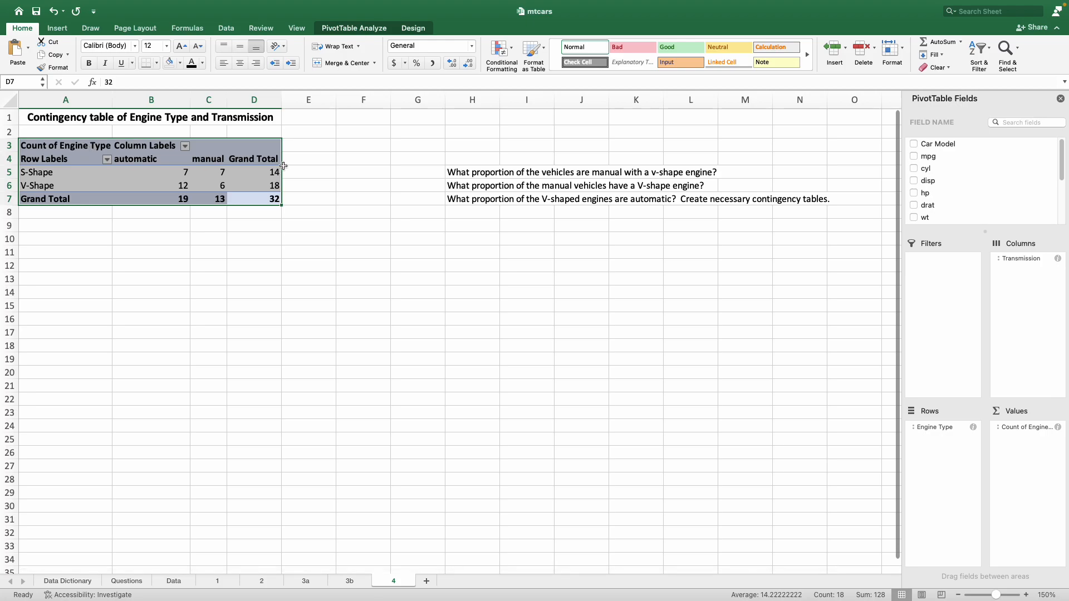
{"action": "right_click", "coordinate": [65, 154]}
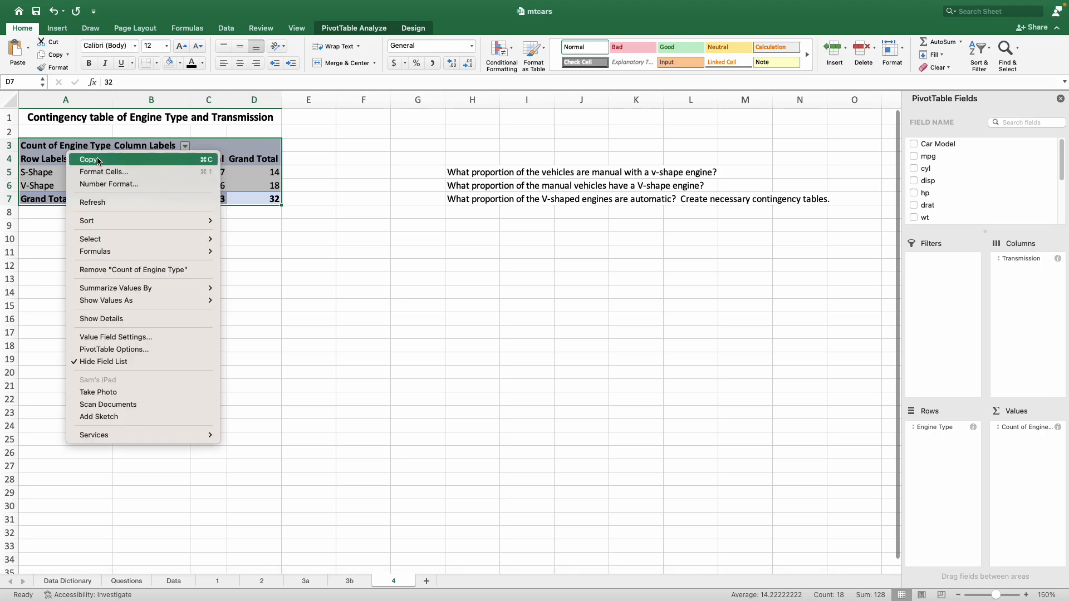
{"action": "left_click", "coordinate": [96, 159]}
{"action": "left_click", "coordinate": [64, 274]}
{"action": "right_click", "coordinate": [43, 279]}
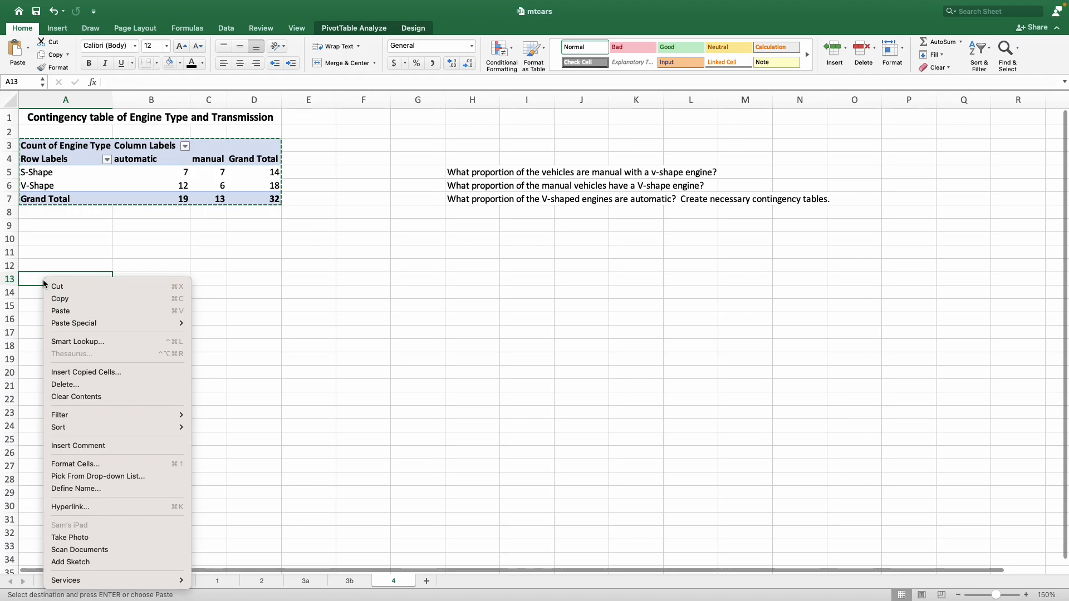
{"action": "left_click", "coordinate": [63, 309]}
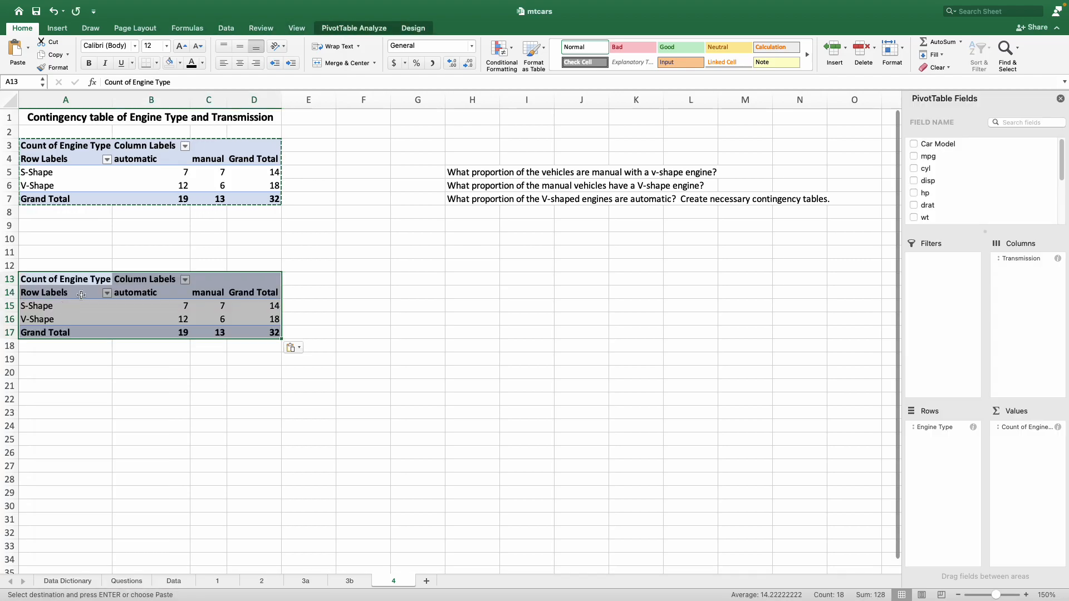
{"action": "left_click", "coordinate": [182, 409]}
{"action": "key", "text": "Escape"}
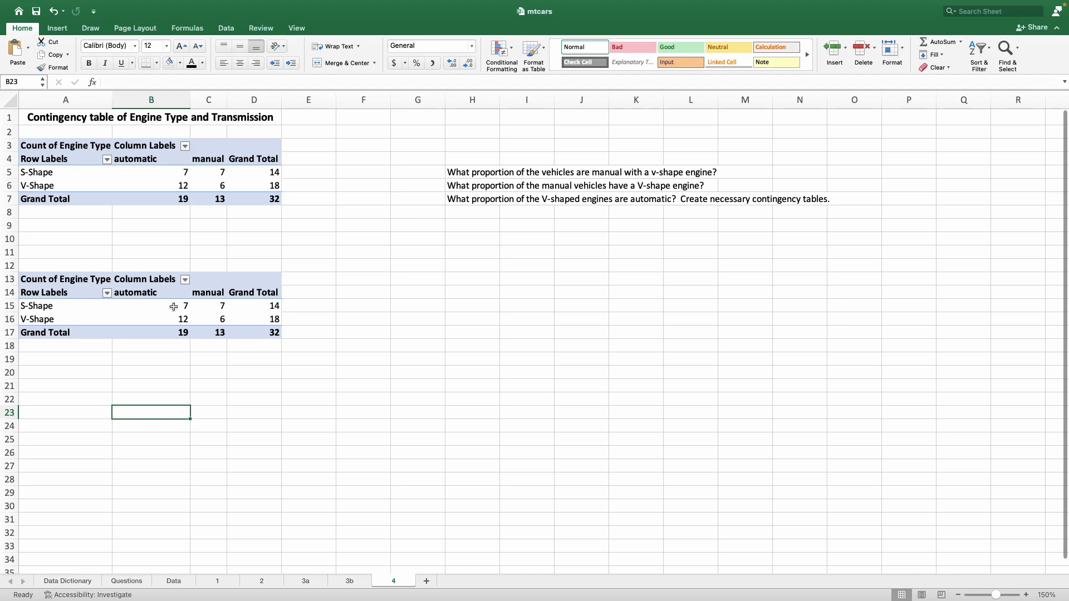
Step: Show the values of the PivotTable in A13:D17 as % of Grand Total
{"action": "left_click", "coordinate": [174, 307]}
{"action": "left_click", "coordinate": [171, 314]}
{"action": "left_click", "coordinate": [171, 310]}
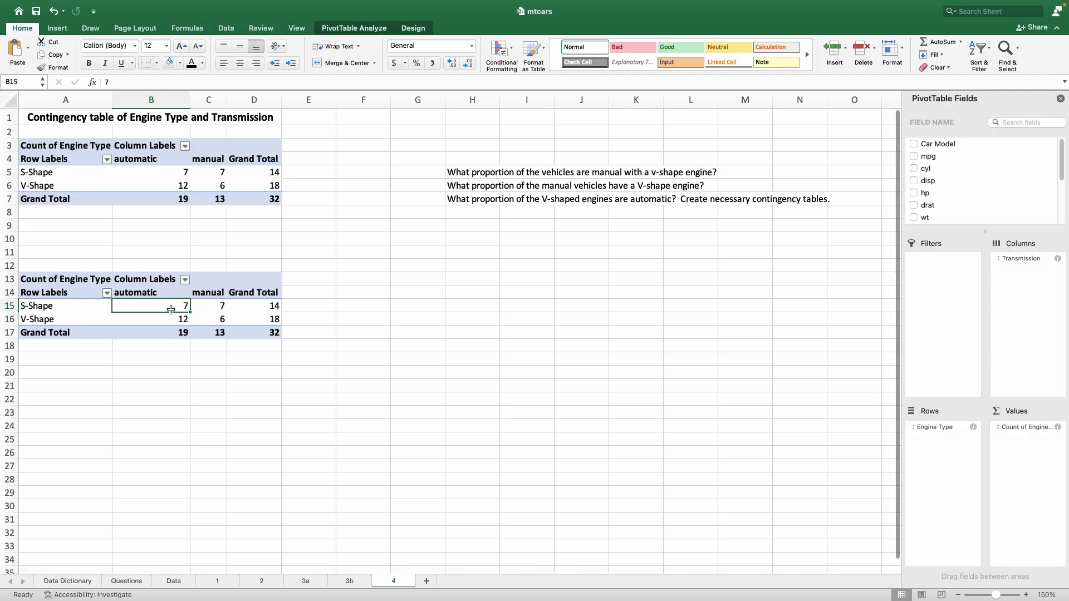
{"action": "right_click", "coordinate": [171, 307]}
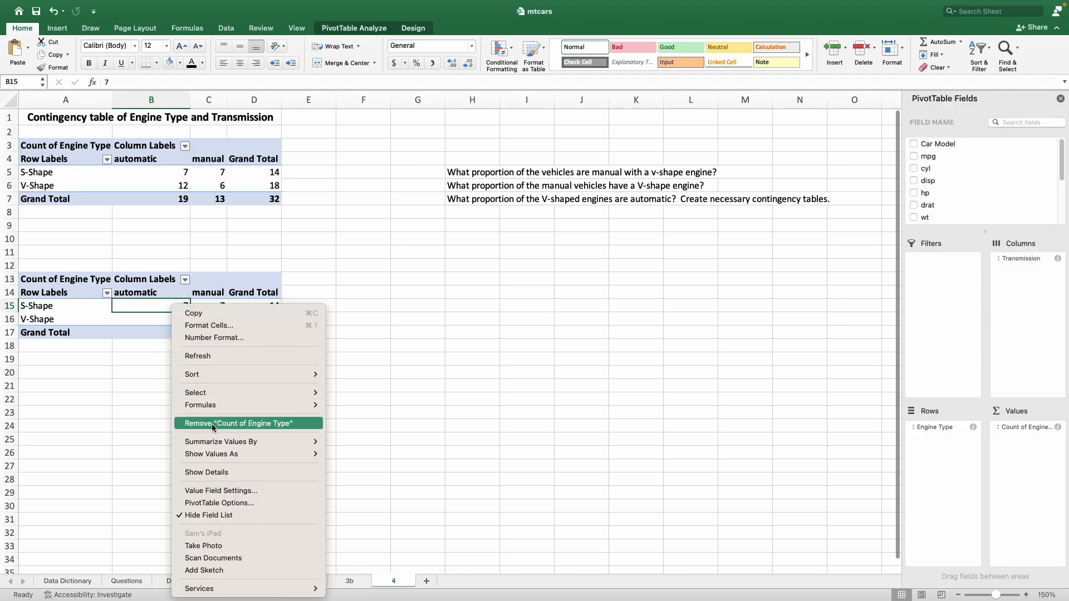
{"action": "mouse_move", "coordinate": [215, 460]}
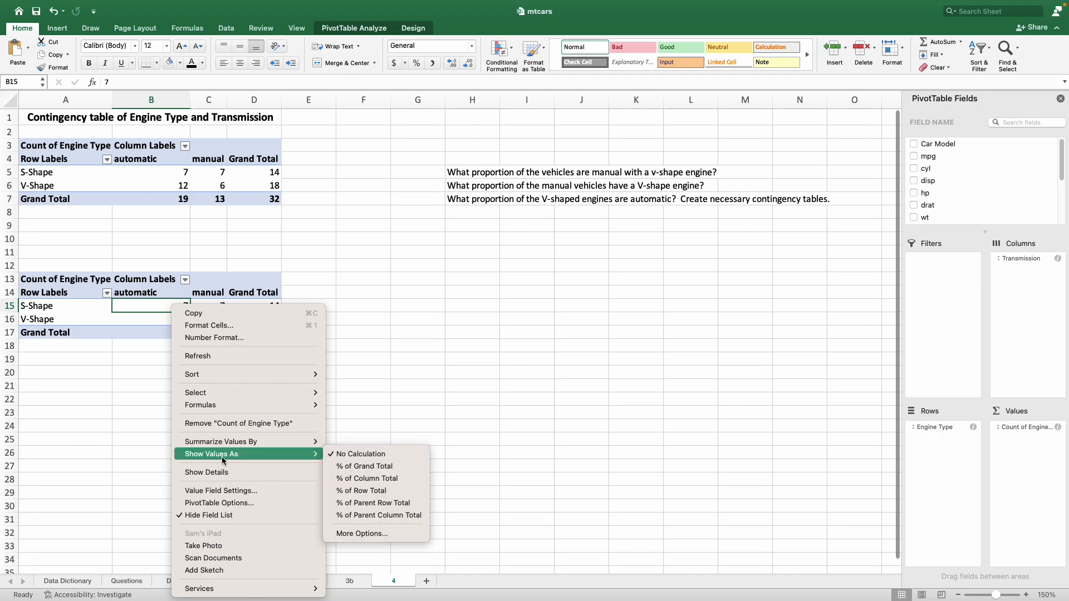
{"action": "left_click", "coordinate": [388, 466]}
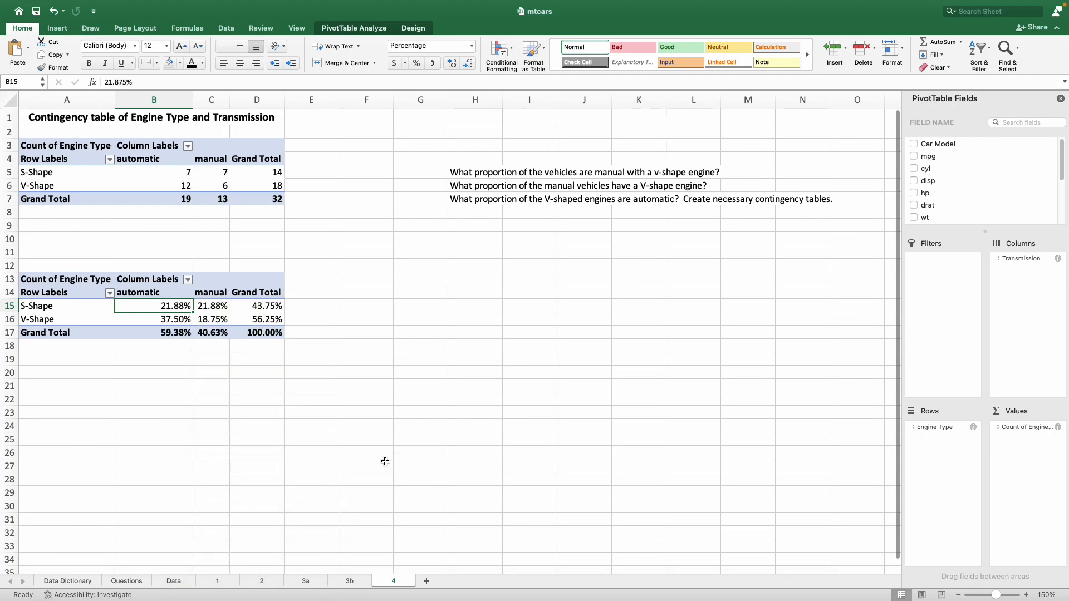
Step: Move the question about manual vehicles with a V-shape engine from H5 to F14 beside the second PivotTable
{"action": "left_click", "coordinate": [470, 173]}
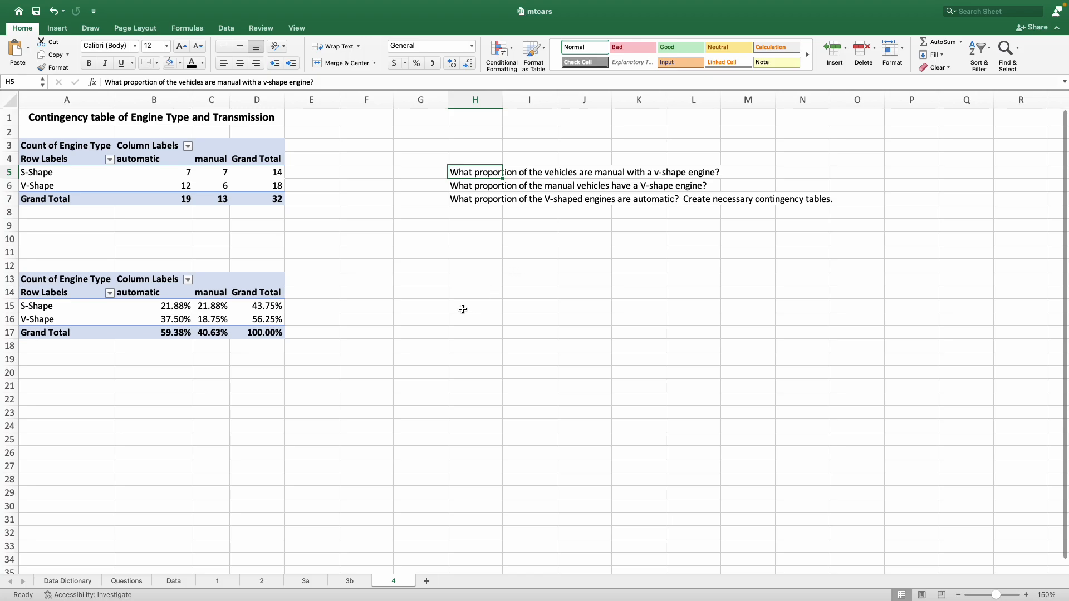
{"action": "right_click", "coordinate": [478, 174]}
{"action": "left_click", "coordinate": [489, 180]}
{"action": "left_click", "coordinate": [381, 292]}
{"action": "right_click", "coordinate": [382, 292]}
{"action": "left_click", "coordinate": [393, 319]}
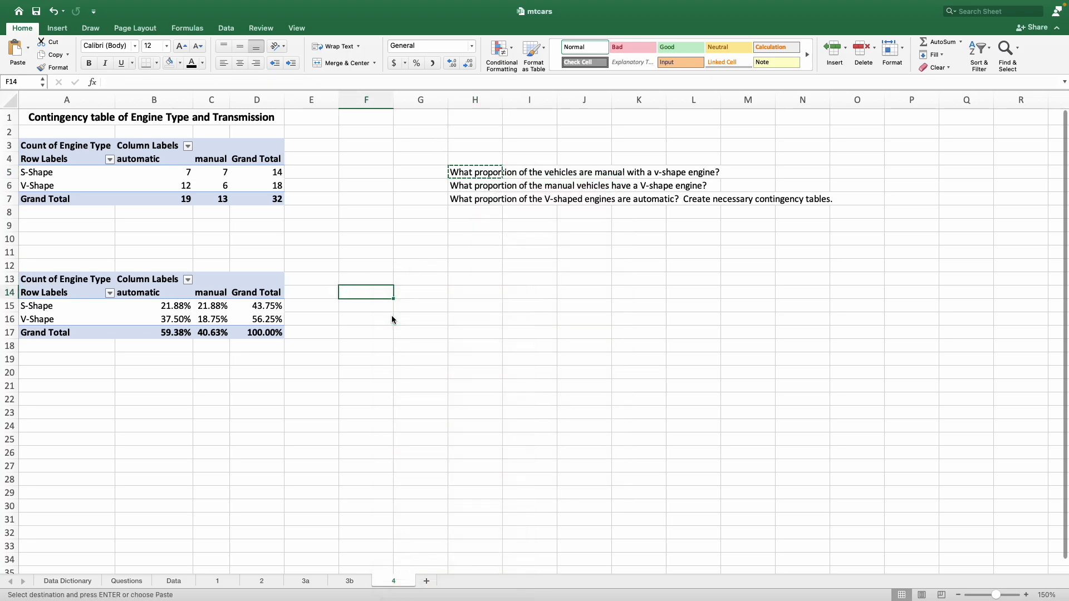
{"action": "left_click", "coordinate": [374, 306]}
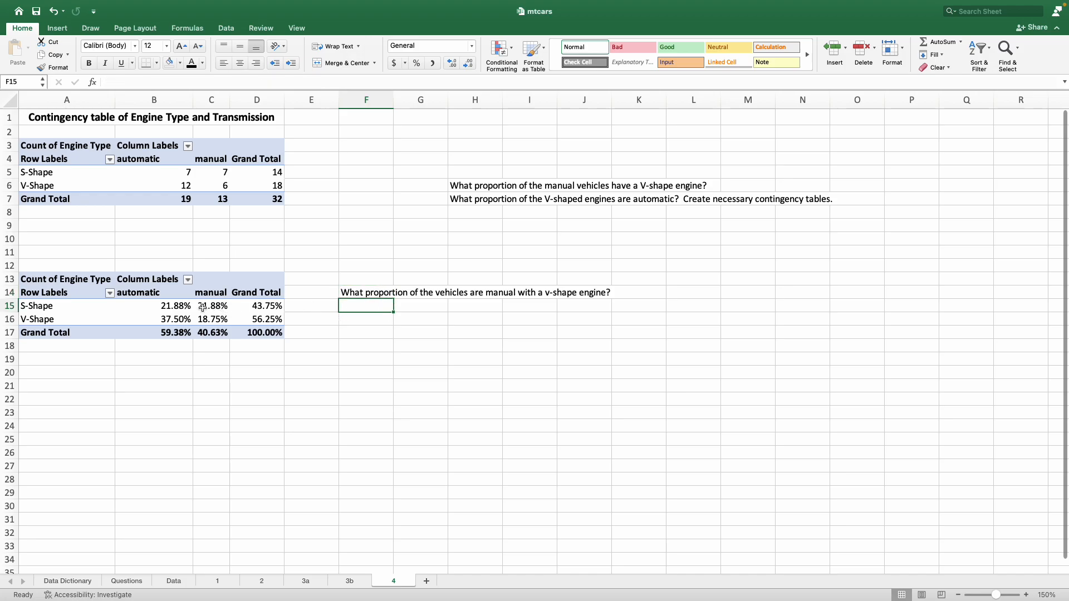
Step: Highlight the V-Shape manual percentage in C16 with a light orange fill
{"action": "left_click_drag", "start_coordinate": [203, 295], "coordinate": [214, 319]}
{"action": "left_click_drag", "start_coordinate": [56, 319], "coordinate": [211, 307]}
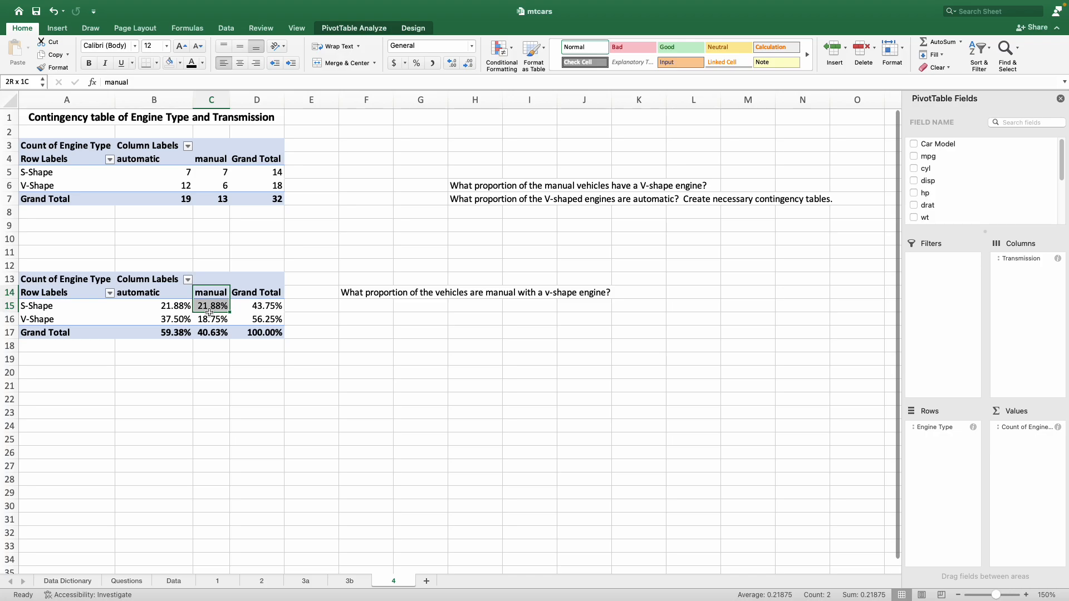
{"action": "left_click", "coordinate": [89, 319]}
{"action": "left_click", "coordinate": [206, 319]}
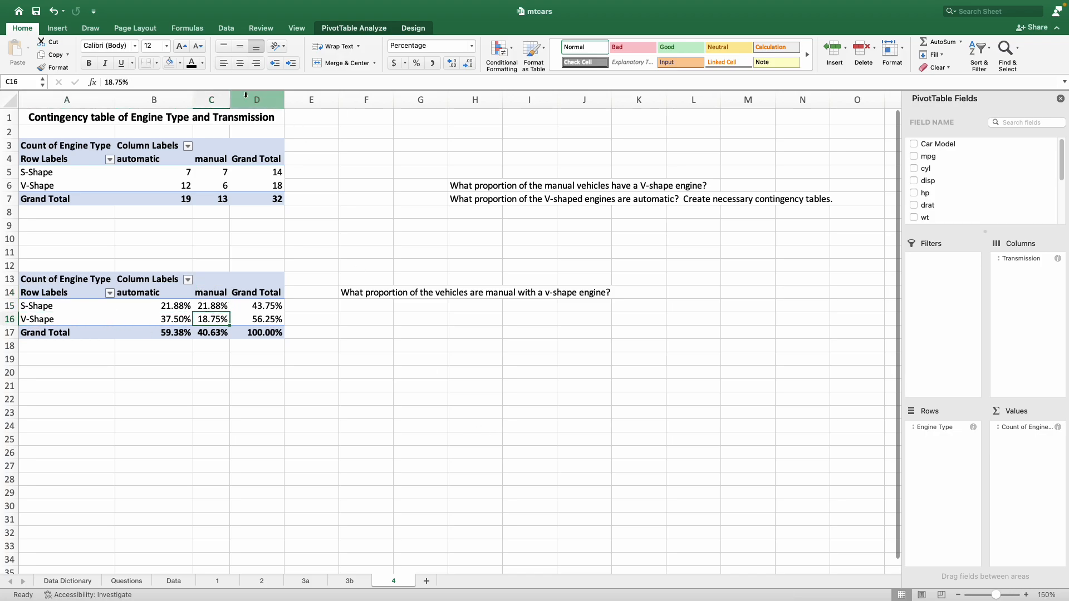
{"action": "left_click", "coordinate": [180, 63]}
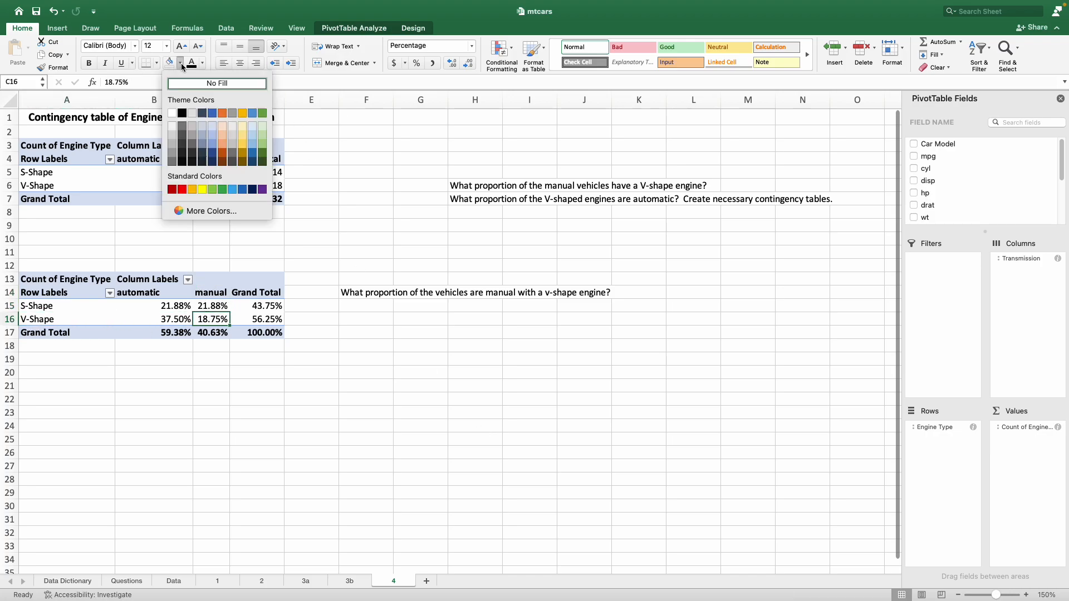
{"action": "left_click", "coordinate": [223, 127]}
Step: Enter 18.75% in F15 as the answer below the first question
{"action": "left_click", "coordinate": [370, 305]}
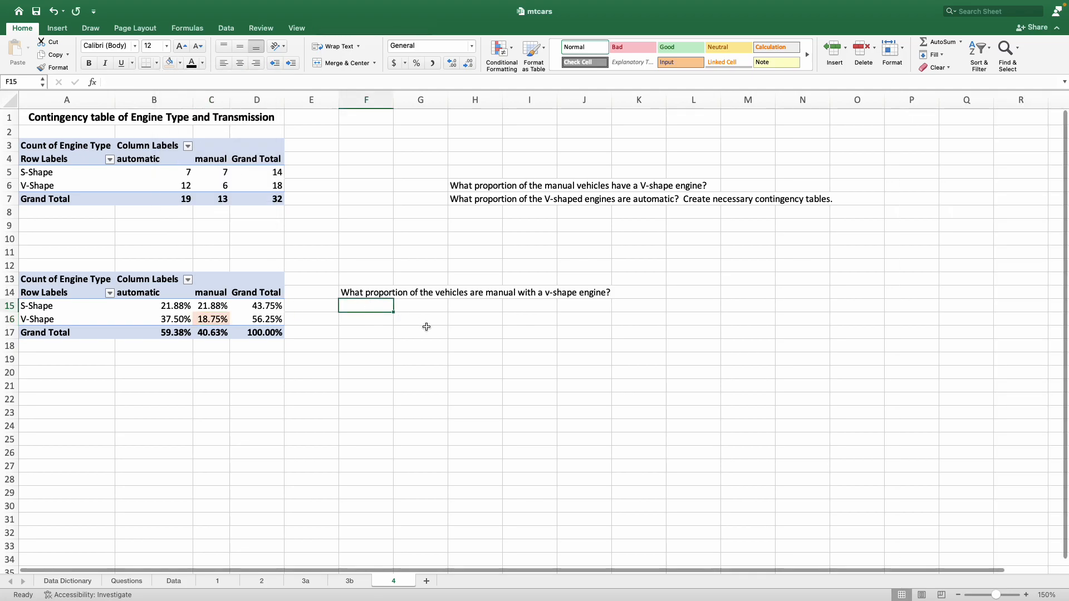
{"action": "type", "text": "18."}
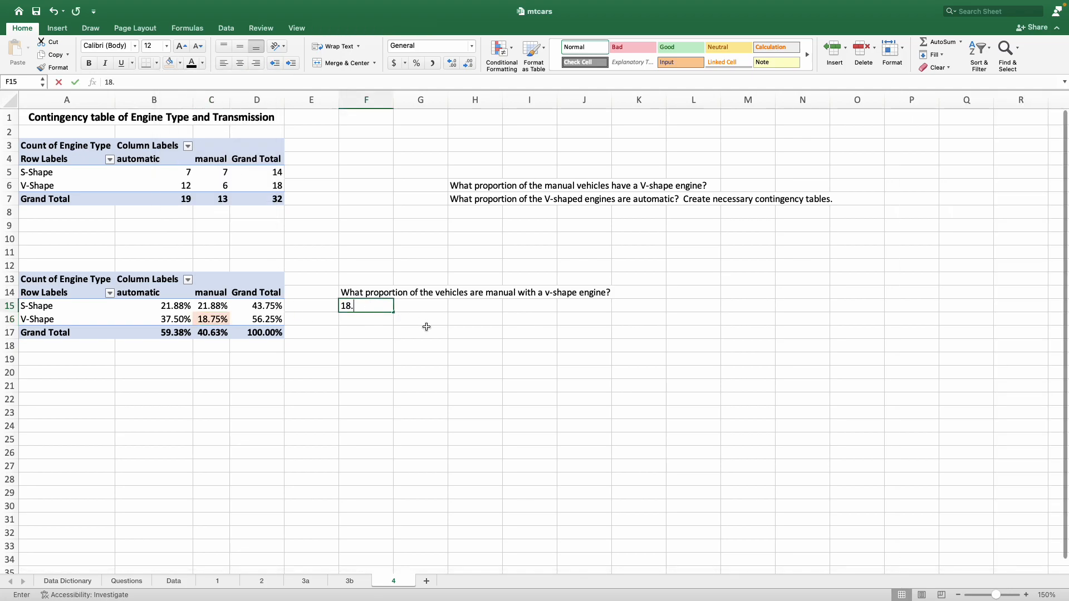
{"action": "type", "text": "75"}
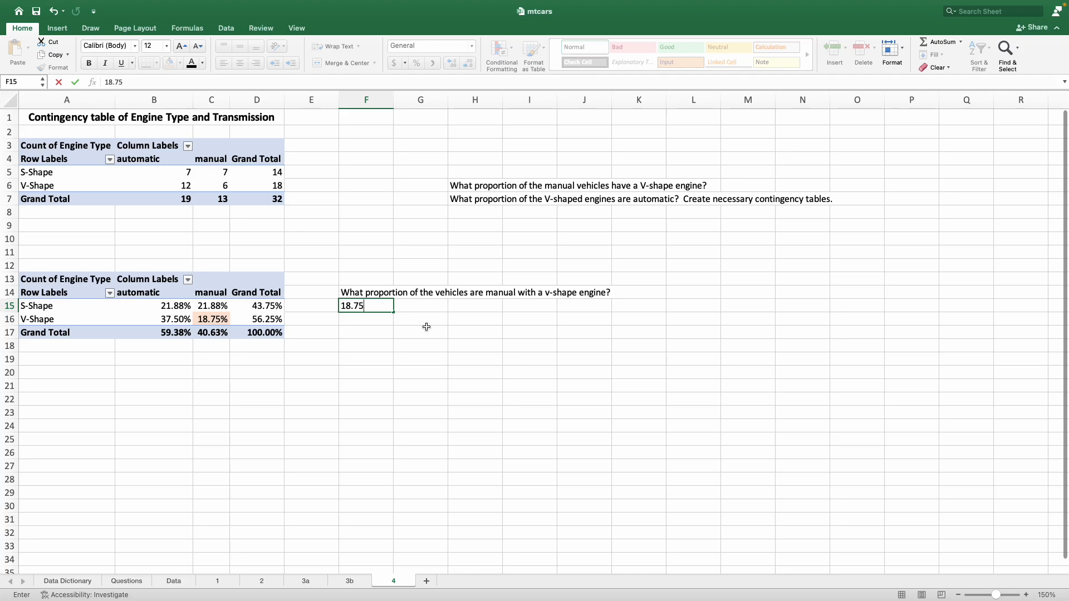
{"action": "key", "text": "Return"}
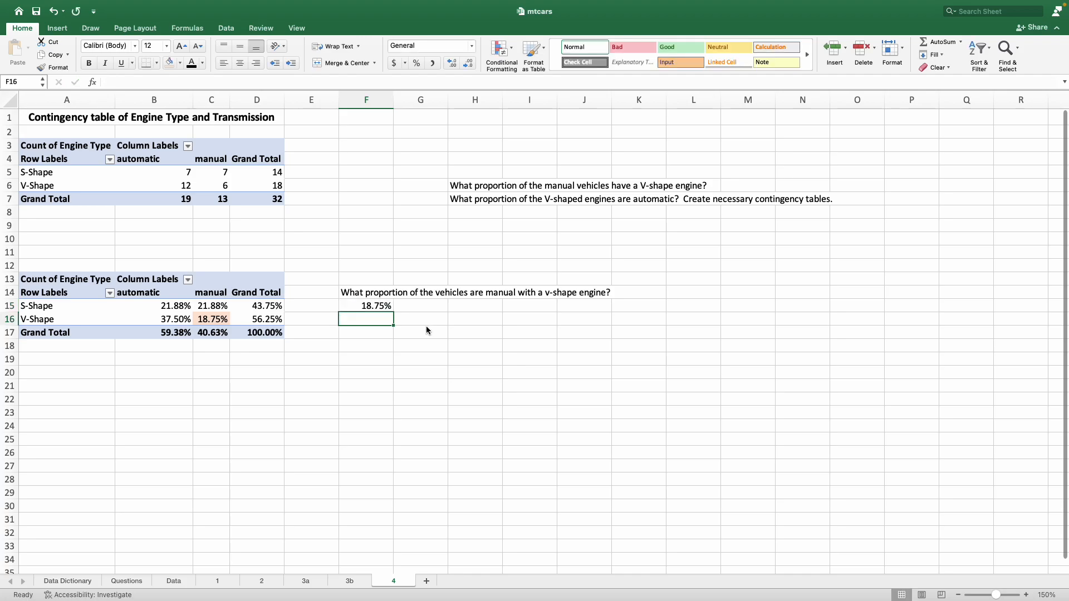
{"action": "left_click", "coordinate": [409, 343]}
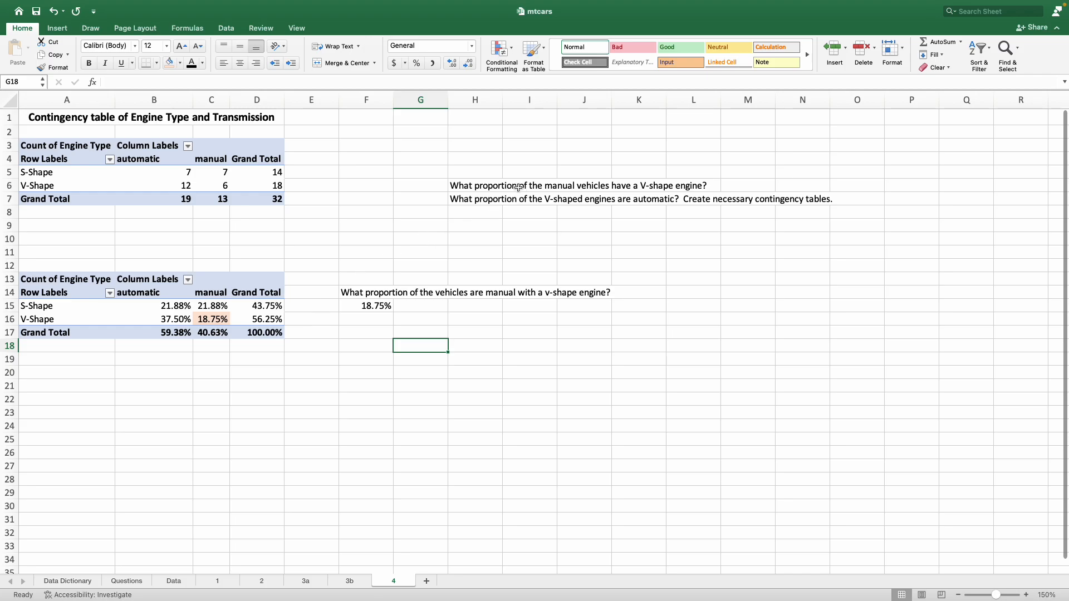
Step: Copy the PivotTable in A13:D17 and paste a third one starting at A21
{"action": "left_click", "coordinate": [487, 187]}
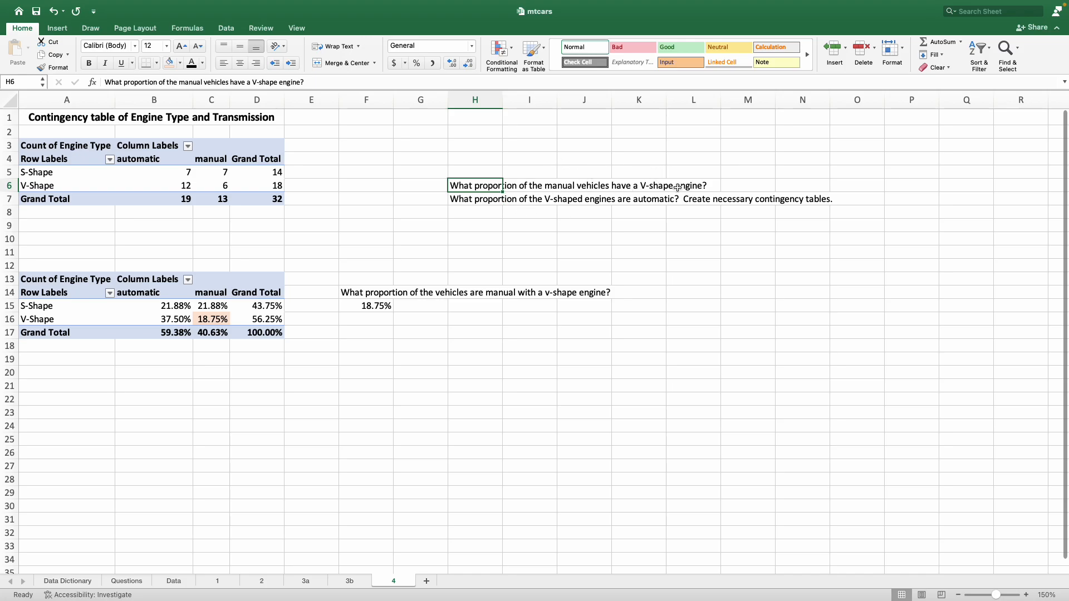
{"action": "left_click_drag", "start_coordinate": [261, 334], "coordinate": [59, 281]}
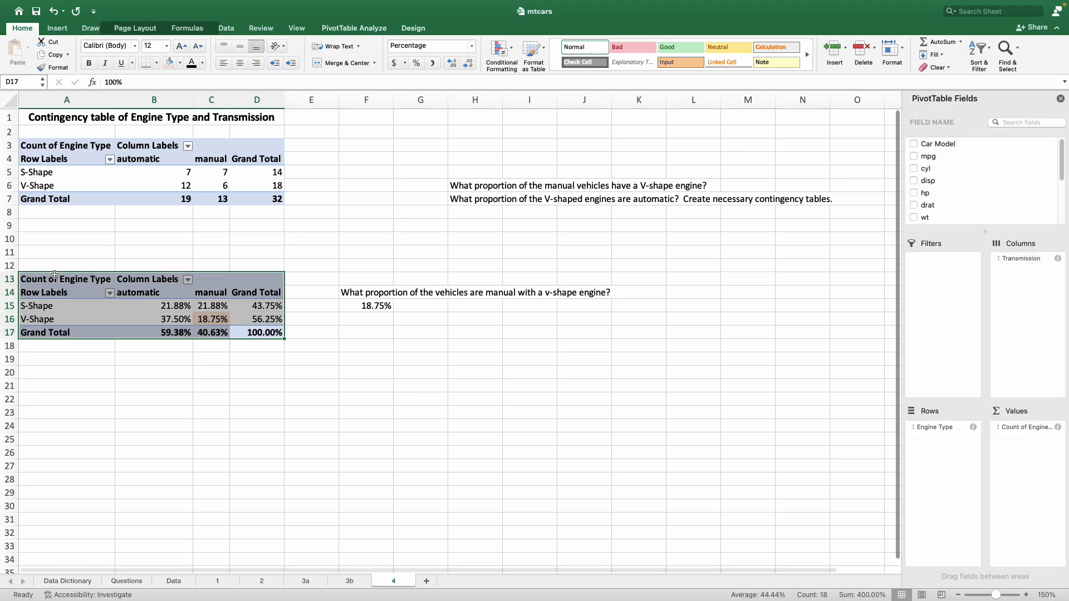
{"action": "right_click", "coordinate": [58, 283]}
{"action": "left_click", "coordinate": [78, 285]}
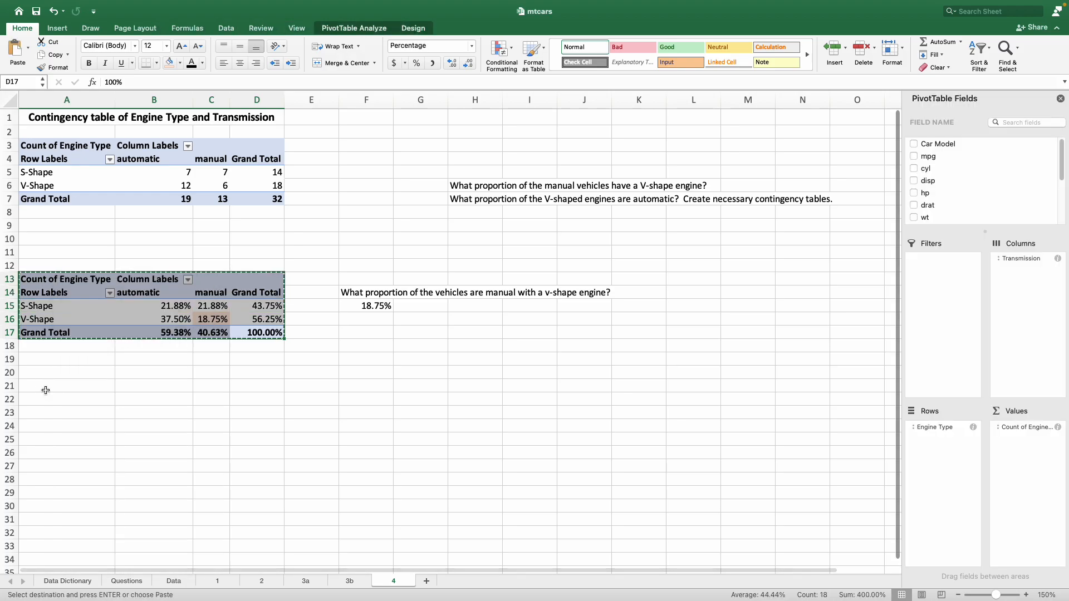
{"action": "left_click", "coordinate": [35, 384]}
{"action": "right_click", "coordinate": [39, 385]}
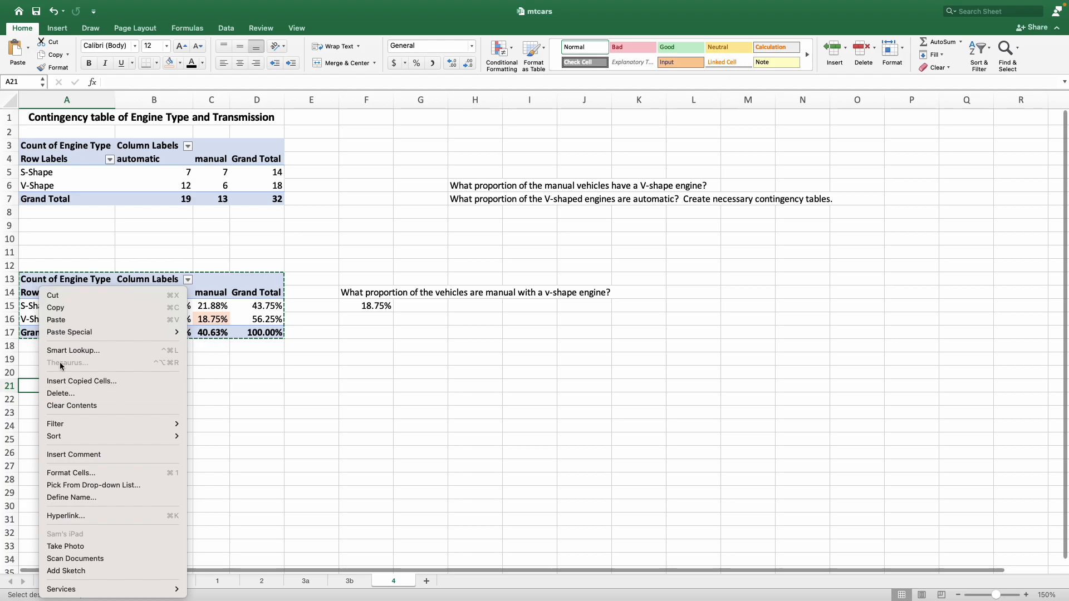
{"action": "left_click", "coordinate": [69, 325]}
{"action": "left_click", "coordinate": [434, 454]}
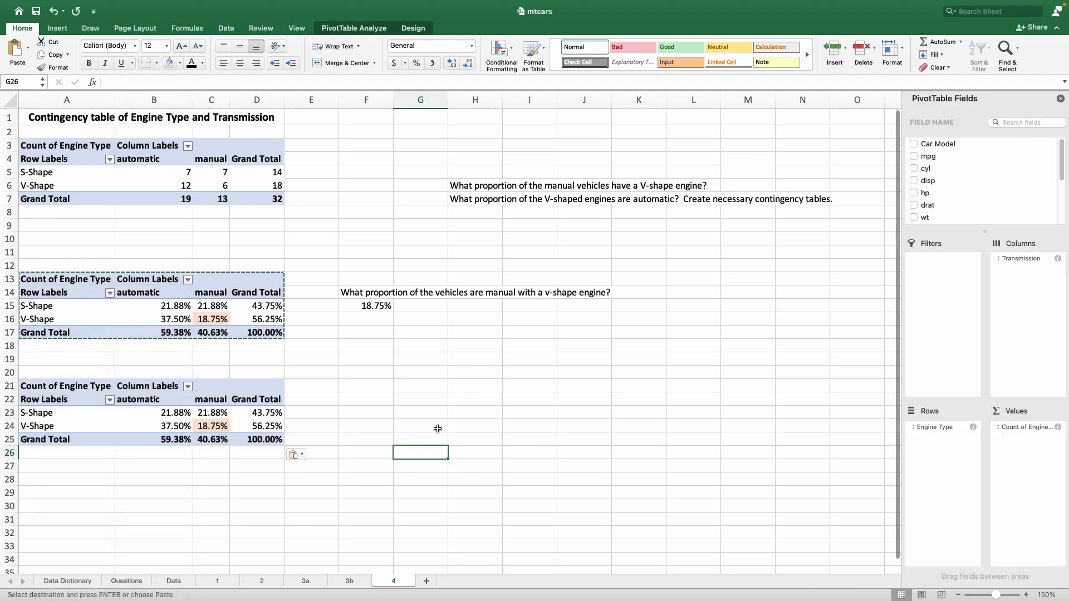
Step: Remove the fill from the V-Shape manual cell C24 in the third PivotTable
{"action": "left_click", "coordinate": [221, 424]}
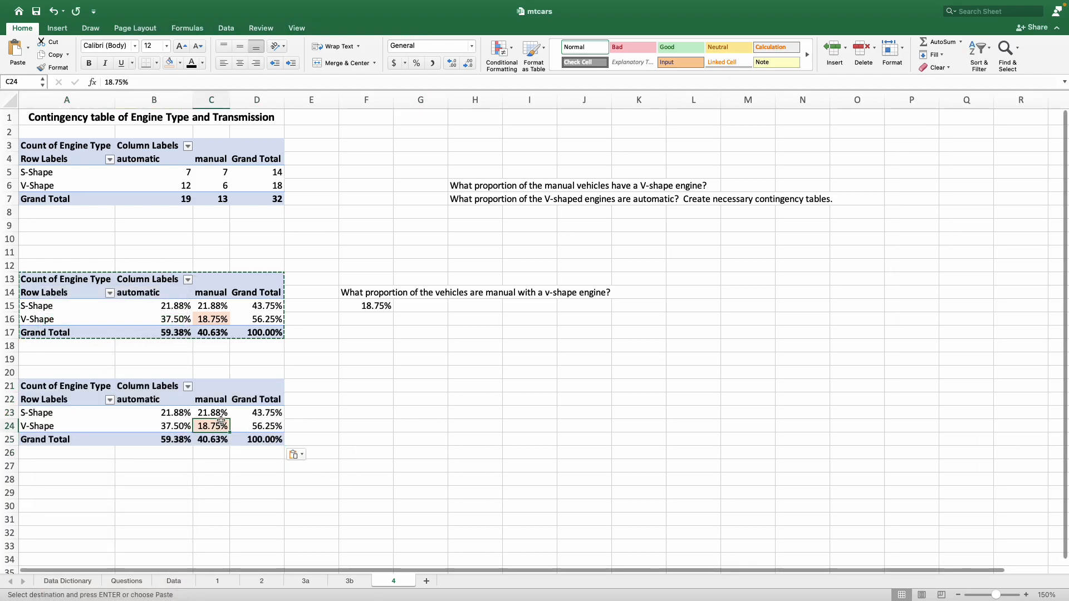
{"action": "left_click", "coordinate": [181, 64]}
{"action": "left_click", "coordinate": [217, 84]}
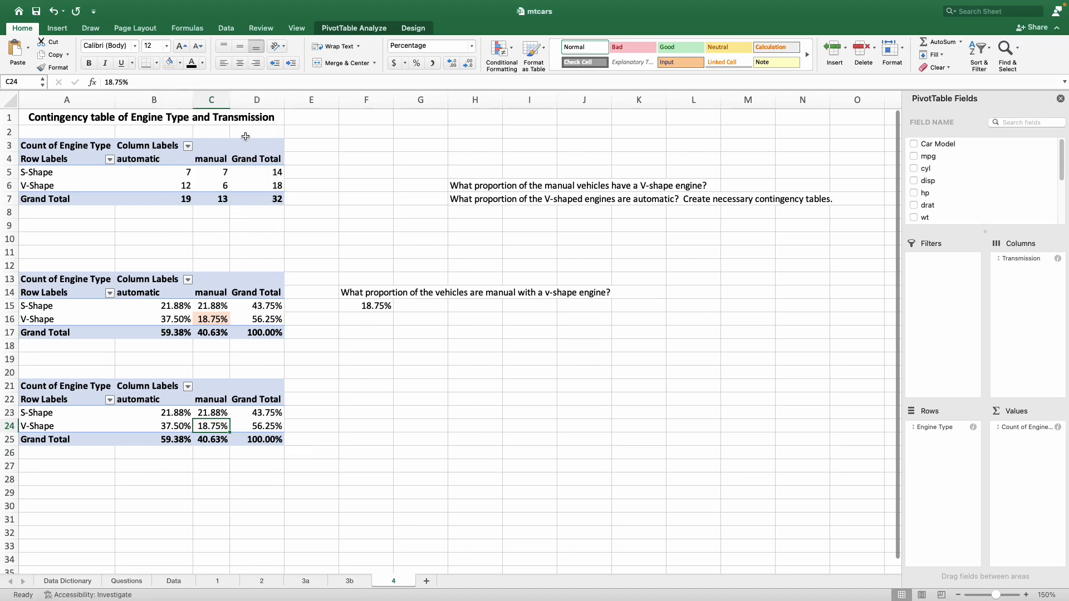
Step: Move the question about the proportion of manual vehicles with a V-shape engine from H6 to F22
{"action": "left_click", "coordinate": [490, 186]}
{"action": "key", "text": "cmd+c"}
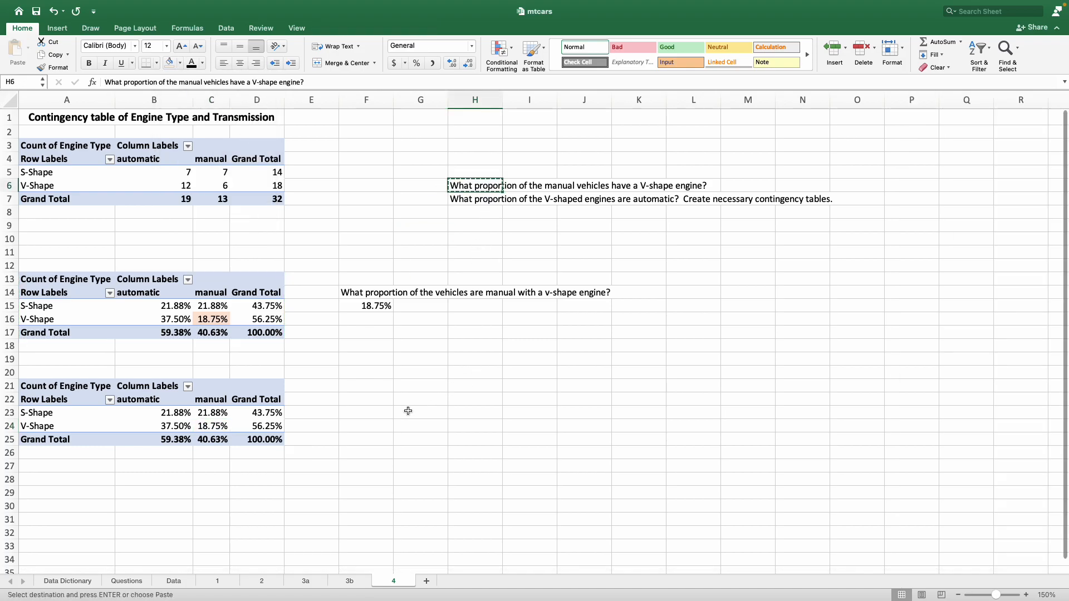
{"action": "left_click", "coordinate": [408, 401]}
{"action": "left_click", "coordinate": [363, 401]}
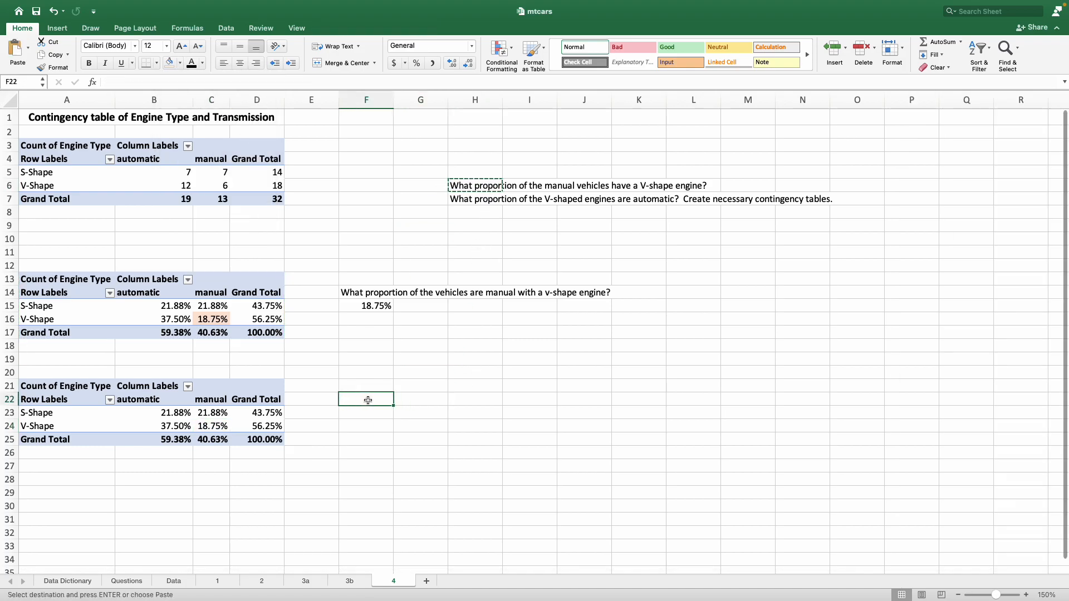
{"action": "key", "text": "cmd+v"}
{"action": "left_click", "coordinate": [423, 439]}
Step: Show the values of the PivotTable in A21:D25 as % of Column Total
{"action": "scroll", "coordinate": [428, 442], "scroll_direction": "down", "scroll_amount": 1}
{"action": "scroll", "coordinate": [428, 442], "scroll_direction": "down", "scroll_amount": 3}
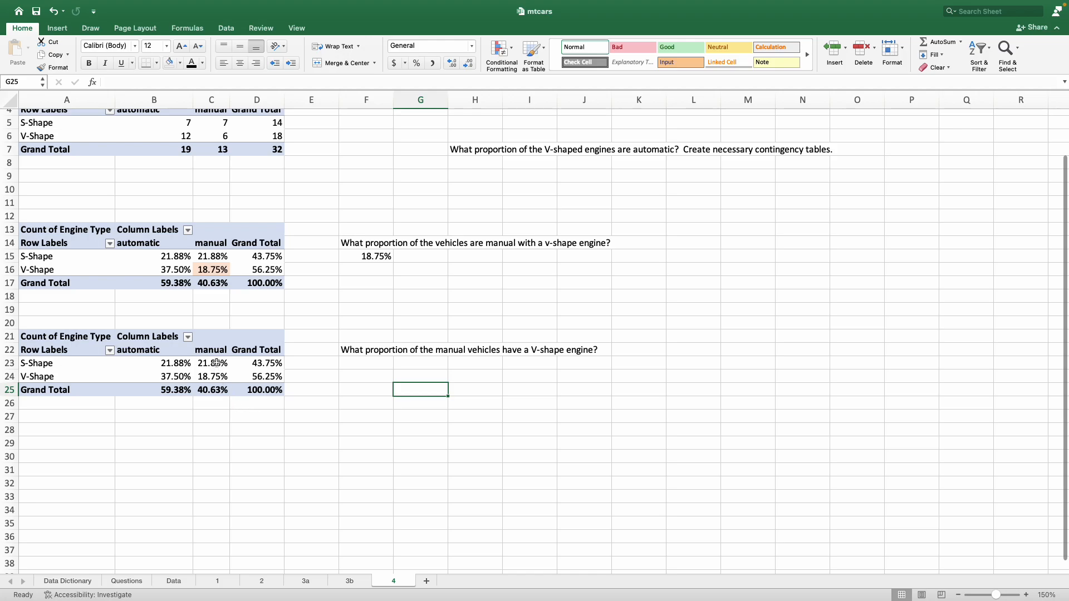
{"action": "left_click_drag", "start_coordinate": [213, 350], "coordinate": [172, 388]}
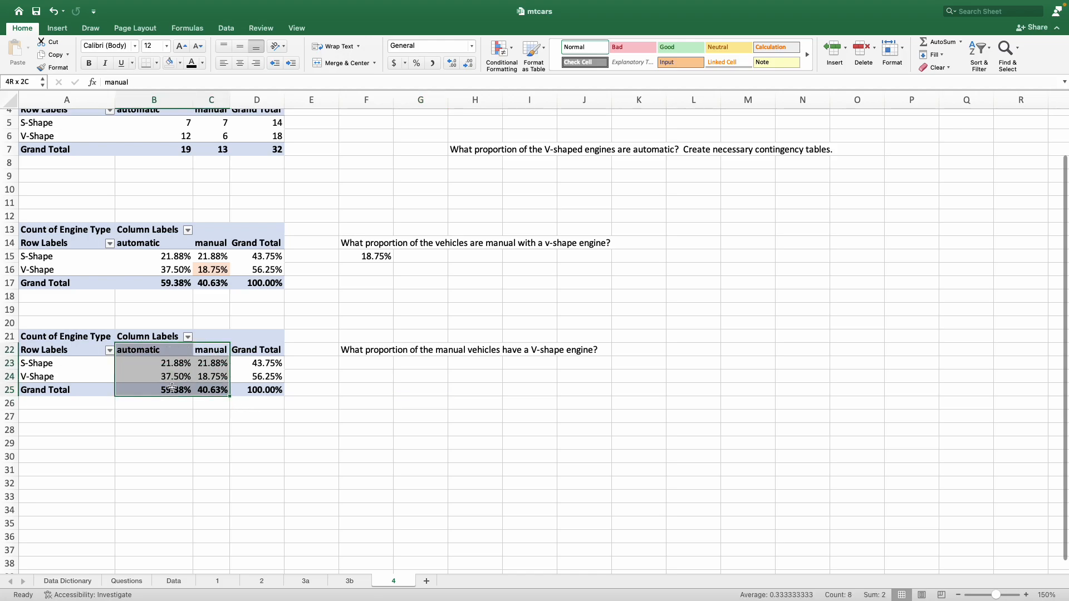
{"action": "left_click", "coordinate": [300, 456]}
{"action": "left_click", "coordinate": [217, 350]}
{"action": "left_click", "coordinate": [211, 432]}
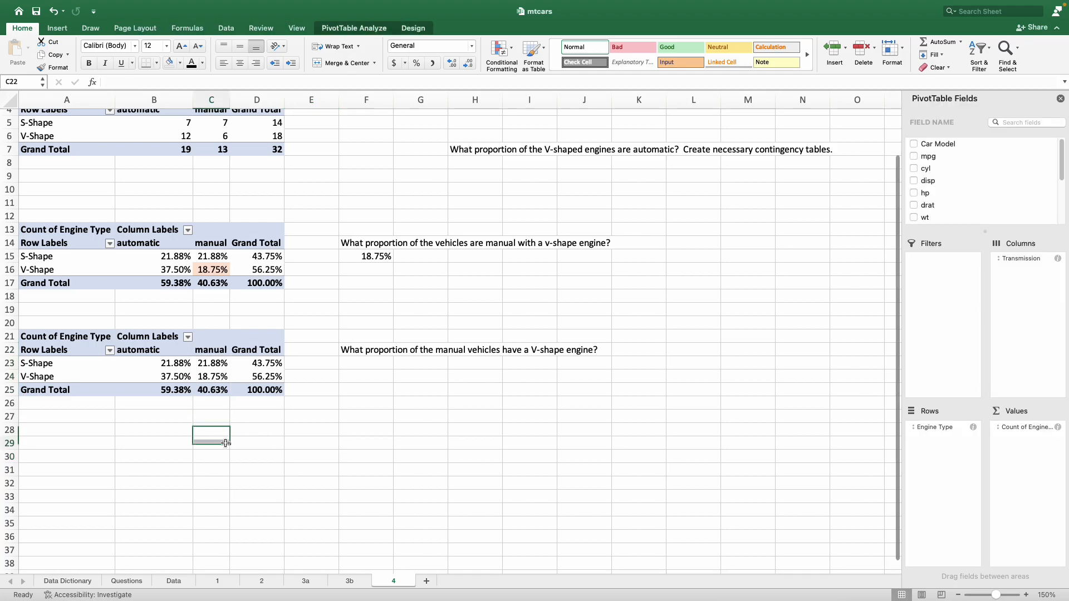
{"action": "left_click", "coordinate": [210, 376]}
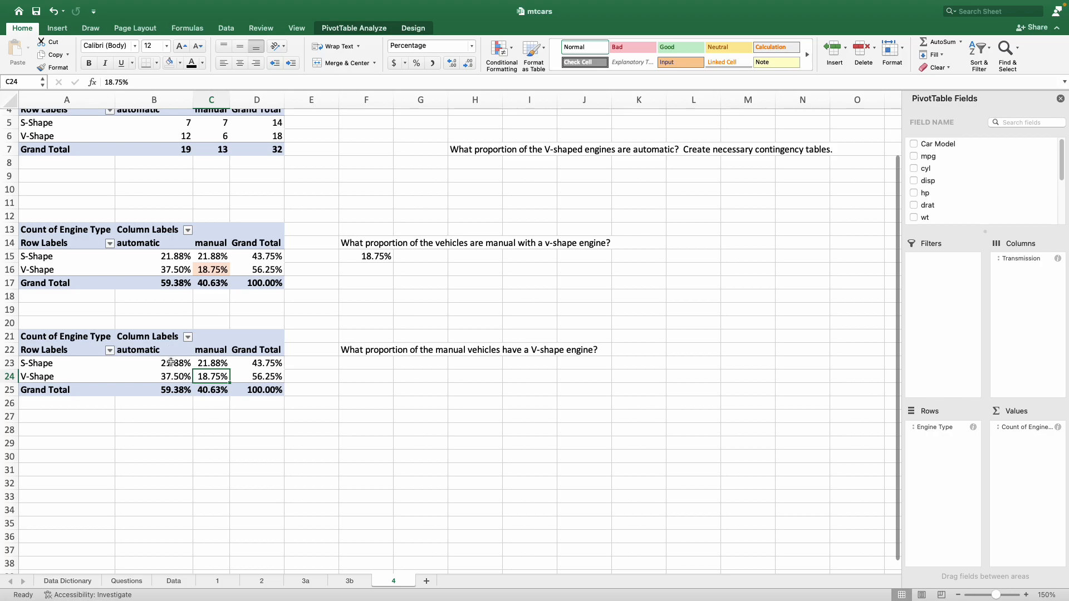
{"action": "right_click", "coordinate": [172, 363]}
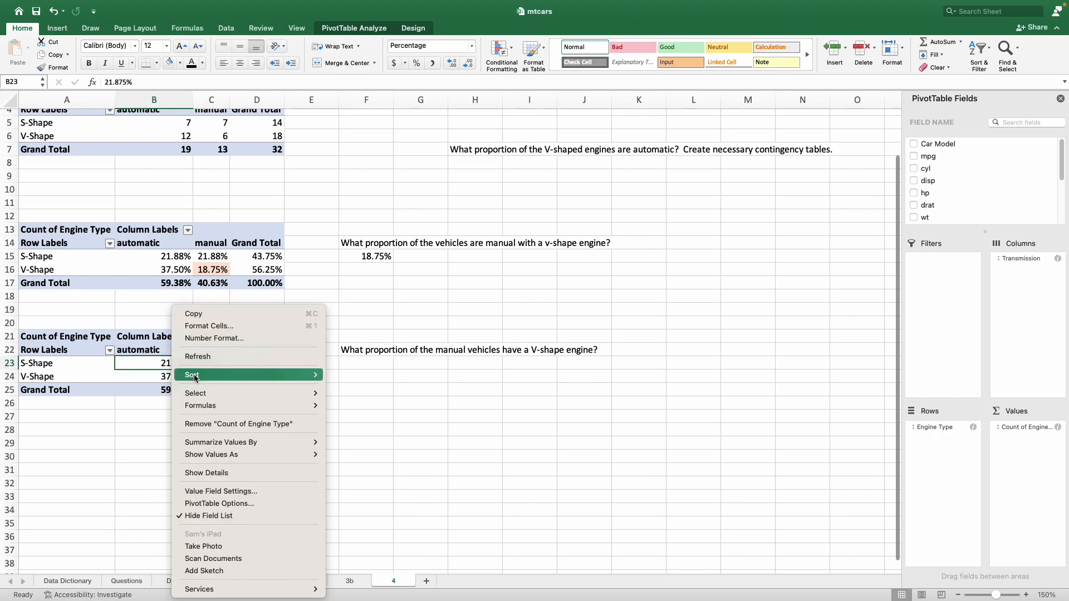
{"action": "mouse_move", "coordinate": [232, 456]}
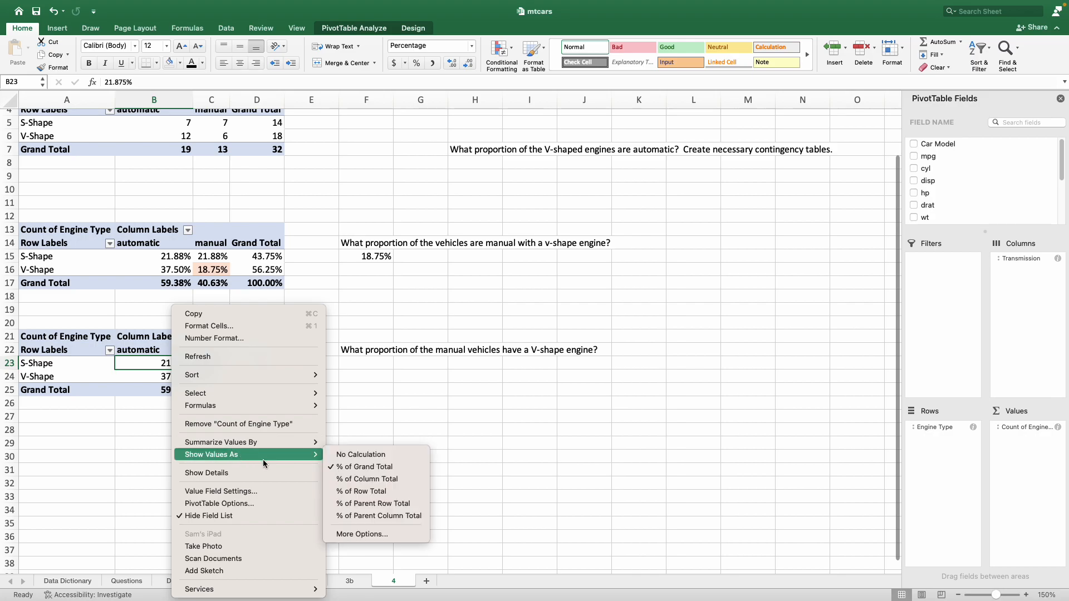
{"action": "left_click", "coordinate": [404, 480]}
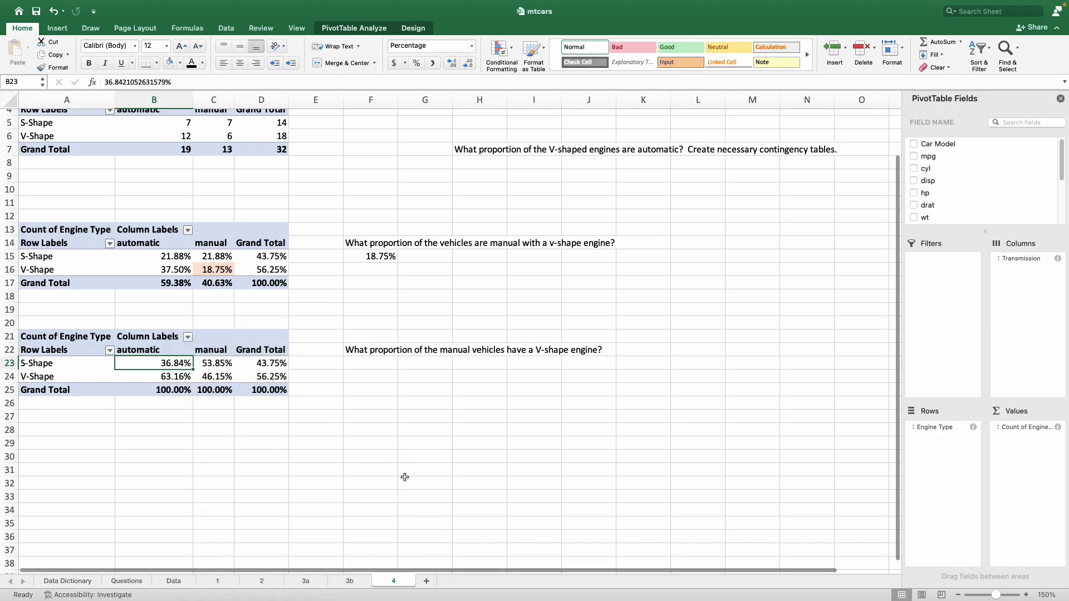
Step: Compare the column percentages in A21:D25 with the grand-total percentages in A13:D17 and reread the question in F22
{"action": "left_click_drag", "start_coordinate": [214, 361], "coordinate": [174, 377]}
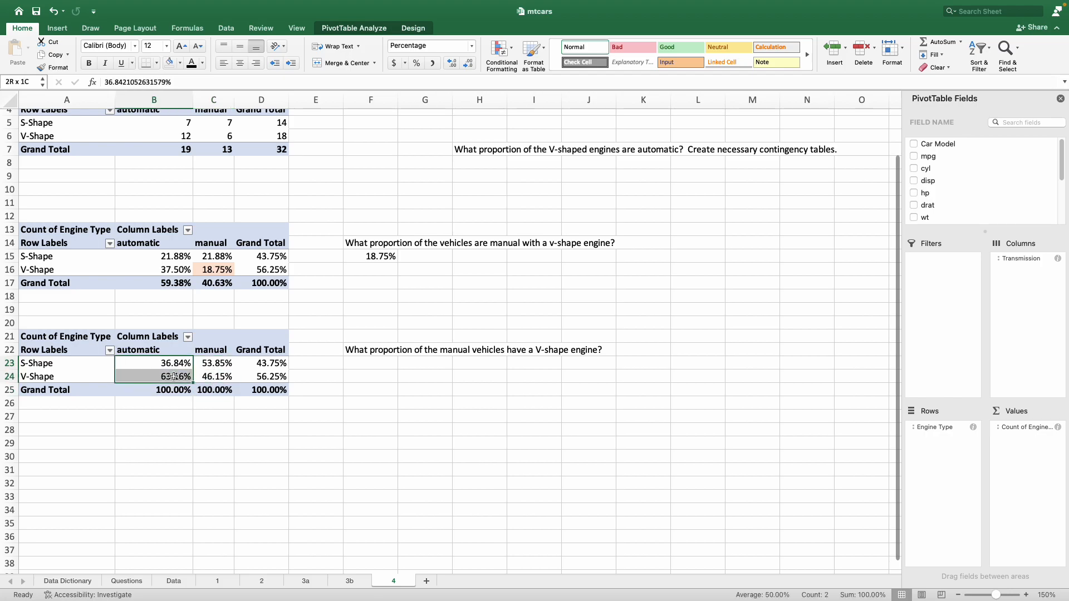
{"action": "left_click_drag", "start_coordinate": [167, 256], "coordinate": [257, 275]}
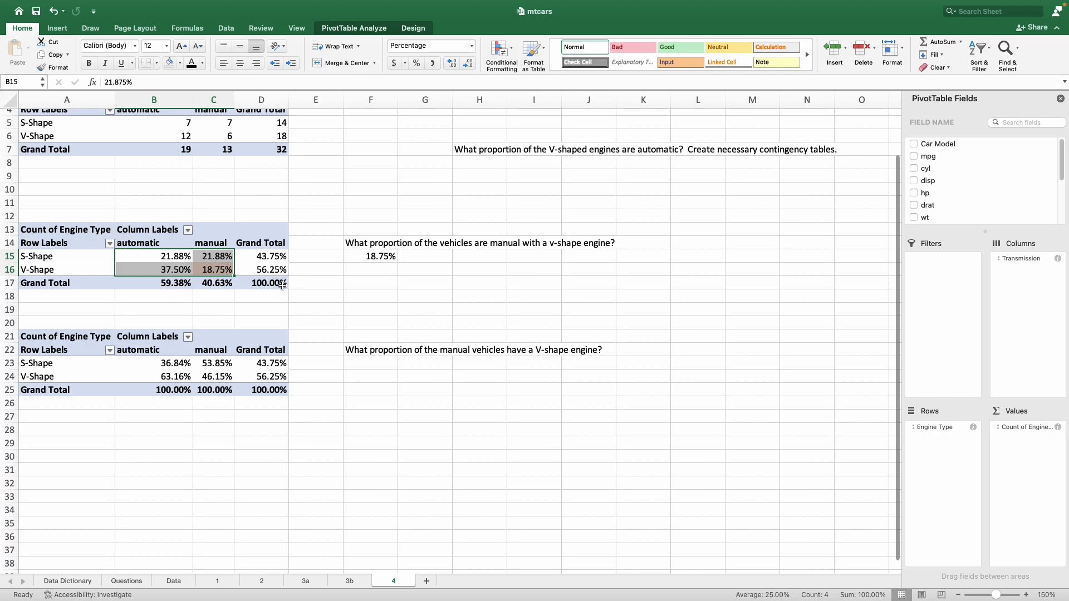
{"action": "left_click", "coordinate": [281, 284]}
{"action": "left_click_drag", "start_coordinate": [164, 352], "coordinate": [170, 391]}
{"action": "left_click_drag", "start_coordinate": [212, 351], "coordinate": [215, 394]}
{"action": "left_click", "coordinate": [252, 437]}
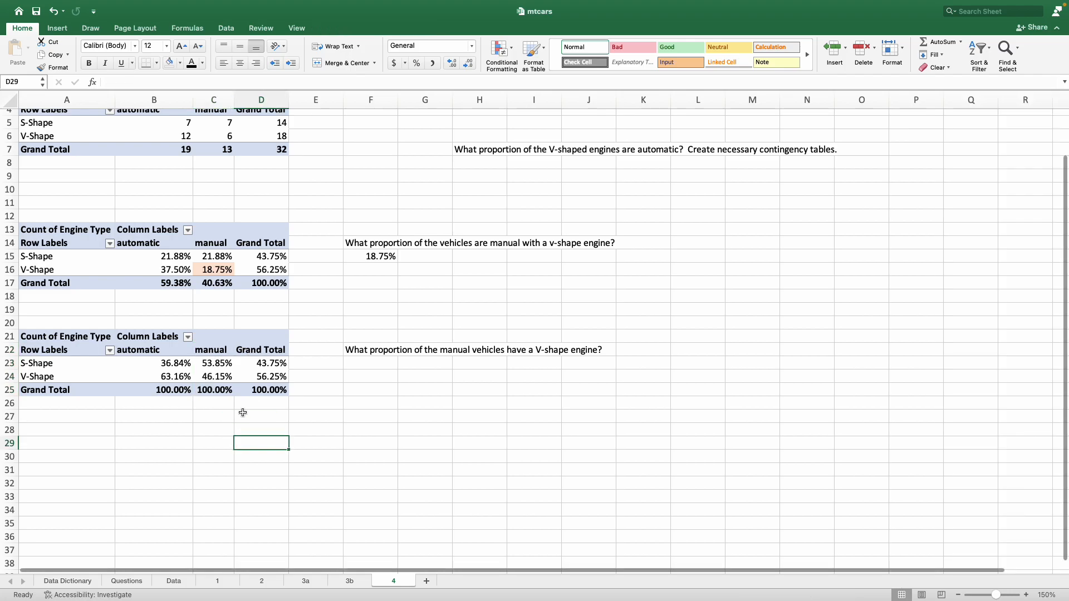
{"action": "left_click_drag", "start_coordinate": [378, 352], "coordinate": [569, 347]}
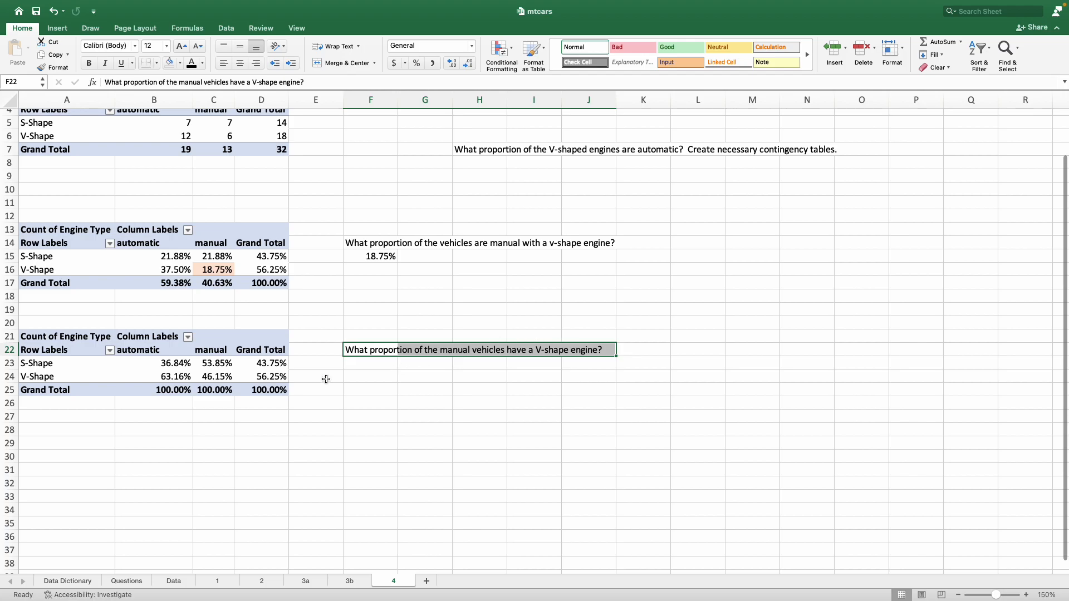
Step: Highlight the V-Shape manual cell C24 in the column-percentage PivotTable with a light orange fill
{"action": "left_click_drag", "start_coordinate": [202, 354], "coordinate": [217, 388]}
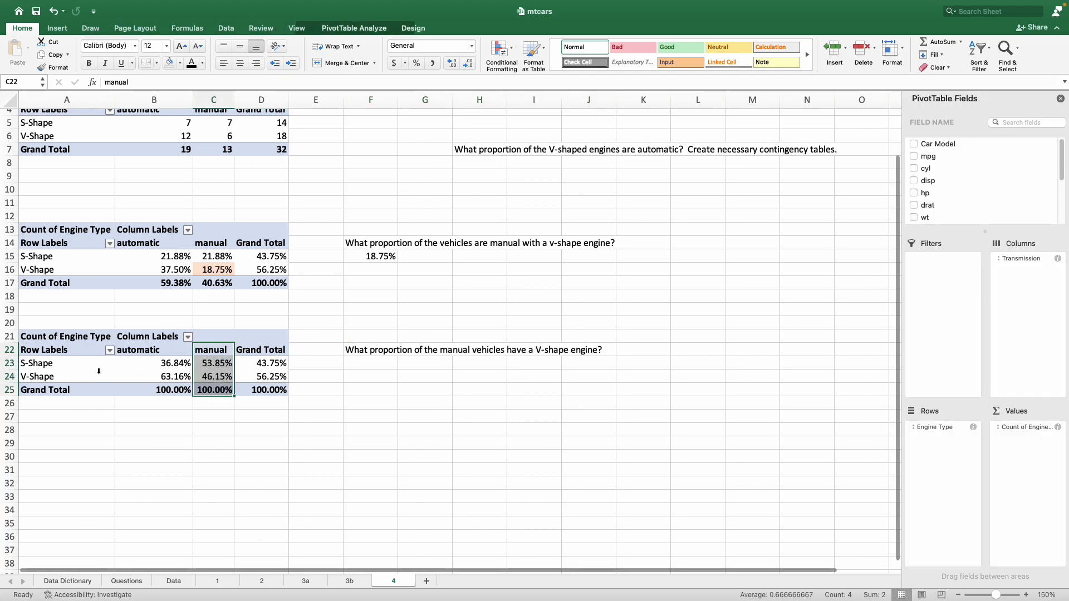
{"action": "left_click_drag", "start_coordinate": [64, 377], "coordinate": [206, 377]}
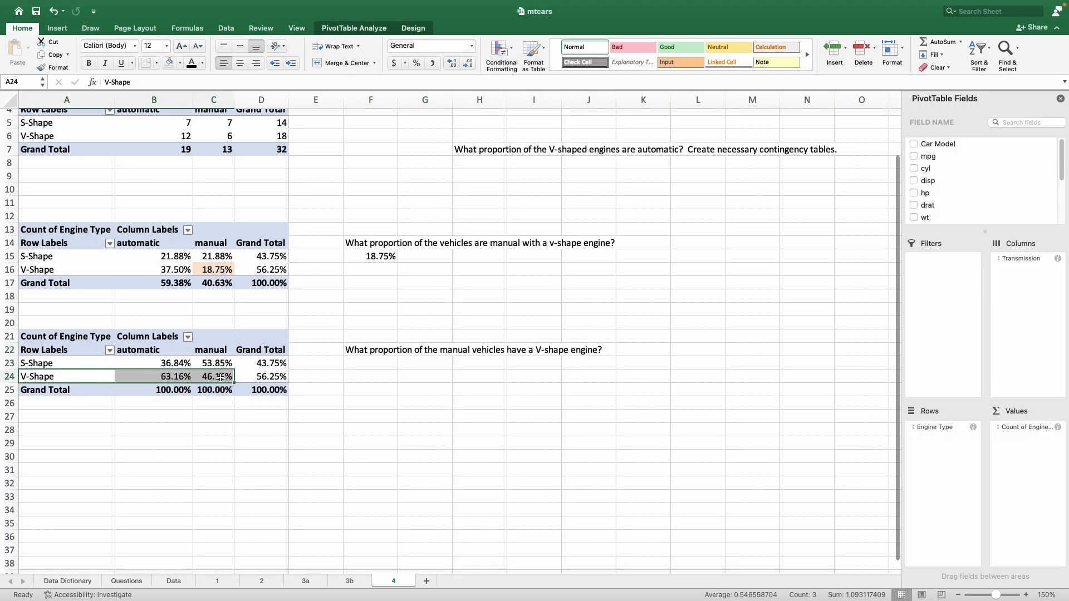
{"action": "left_click", "coordinate": [206, 376]}
{"action": "left_click", "coordinate": [180, 63]}
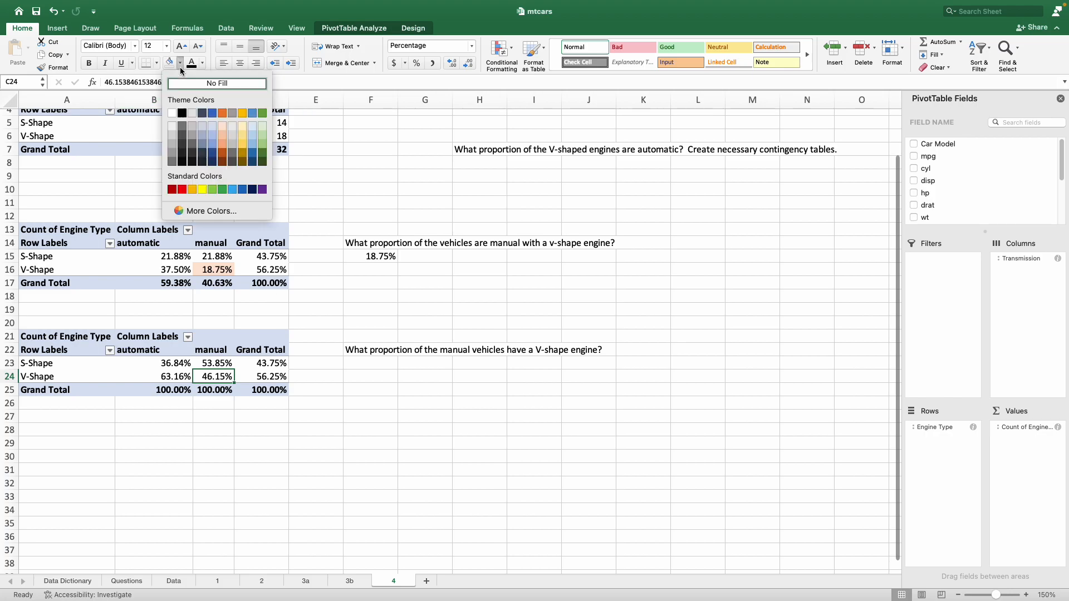
{"action": "left_click", "coordinate": [221, 127]}
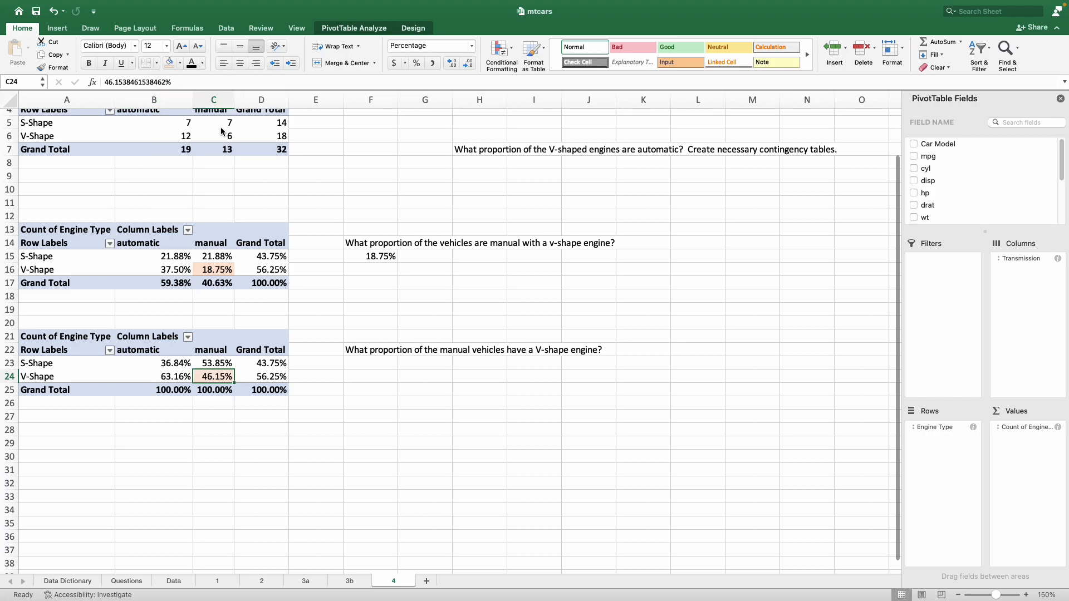
Step: Enter 46.15% in F23 as the answer to the question about manual vehicles with a V-shape engine
{"action": "left_click", "coordinate": [367, 363]}
{"action": "type", "text": "46.15"}
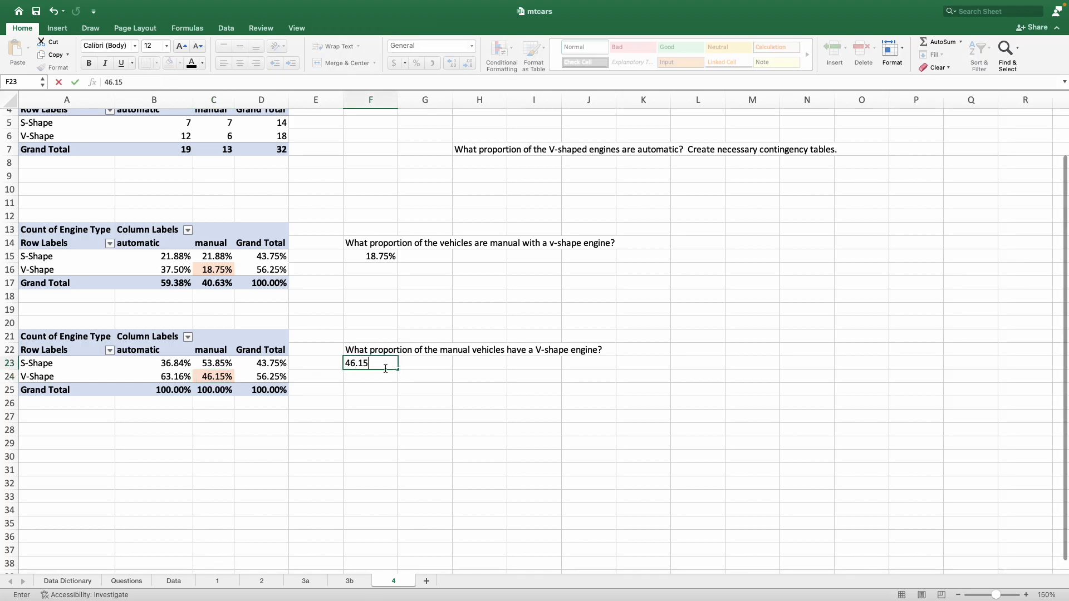
{"action": "type", "text": "%"}
{"action": "key", "text": "Return"}
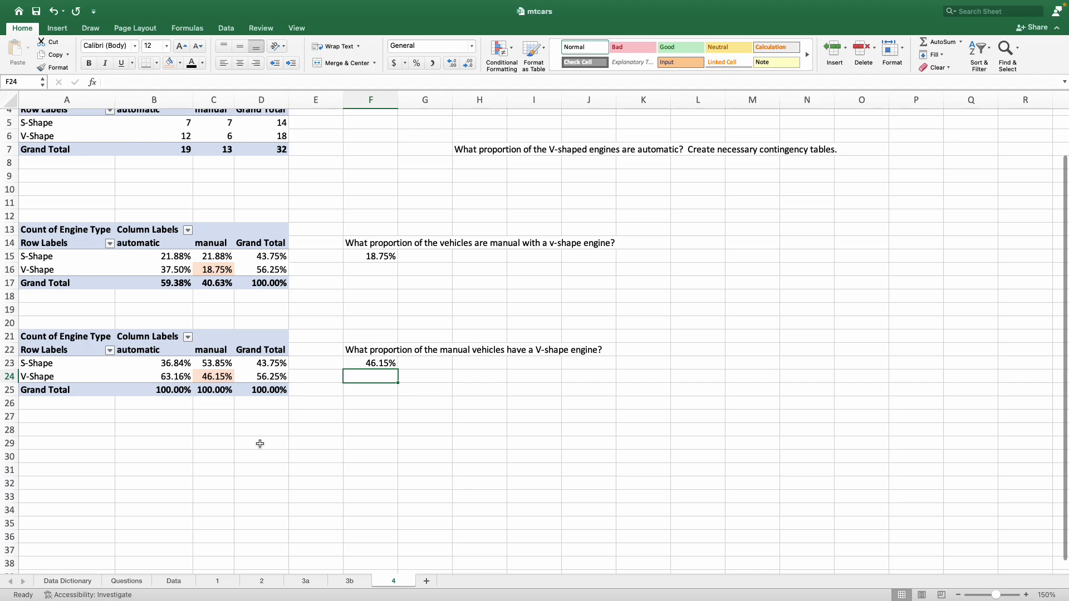
Step: Examine the column percentages by engine type in A21:D25 and read the question about automatic V-shaped engines in H7
{"action": "left_click", "coordinate": [276, 365]}
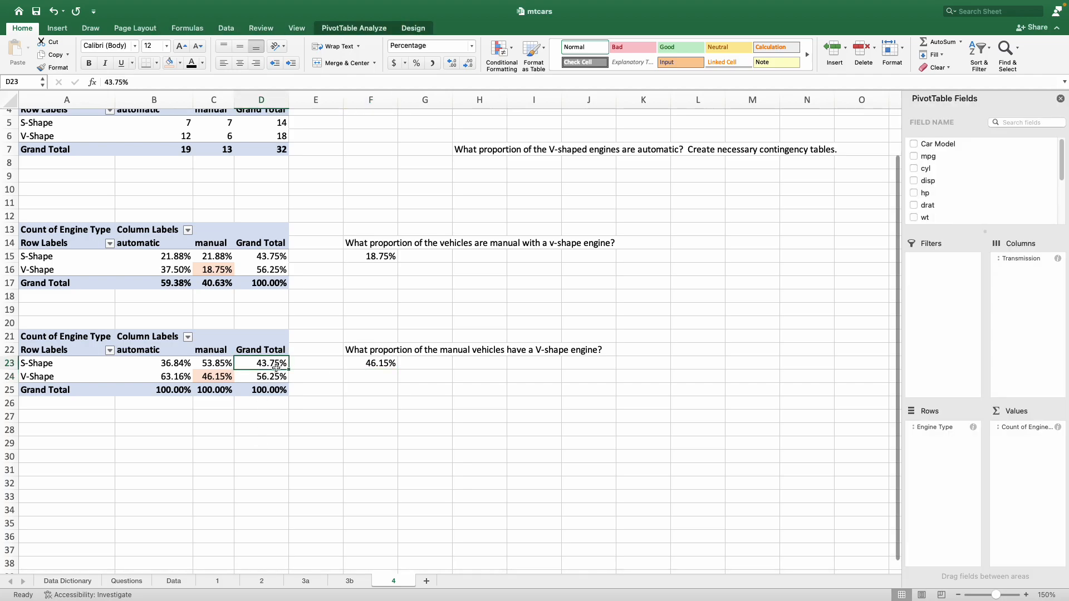
{"action": "left_click", "coordinate": [62, 367]}
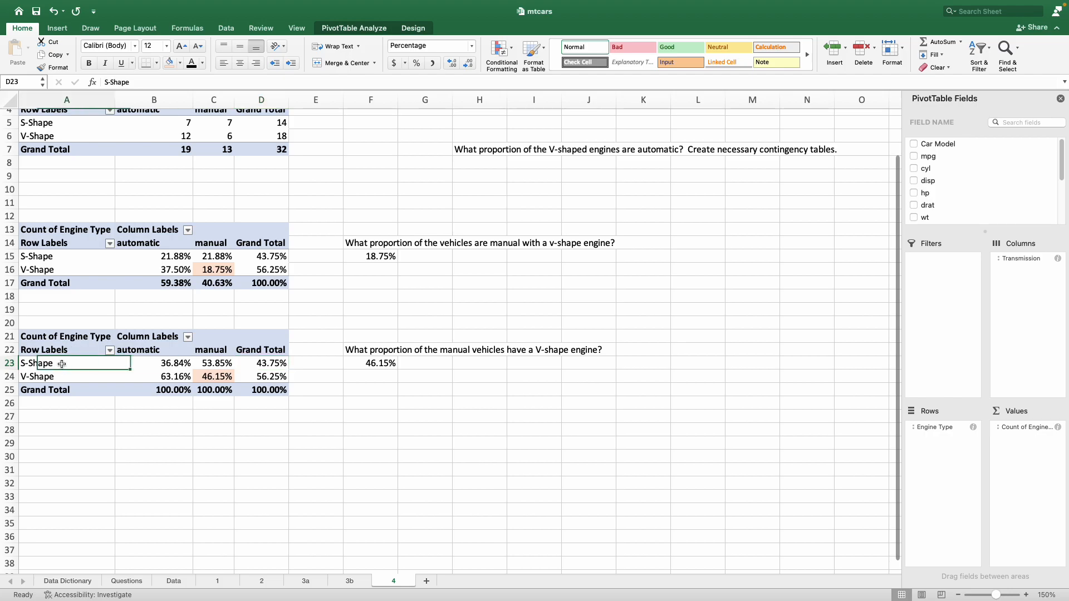
{"action": "left_click", "coordinate": [264, 379]}
{"action": "left_click", "coordinate": [61, 377]}
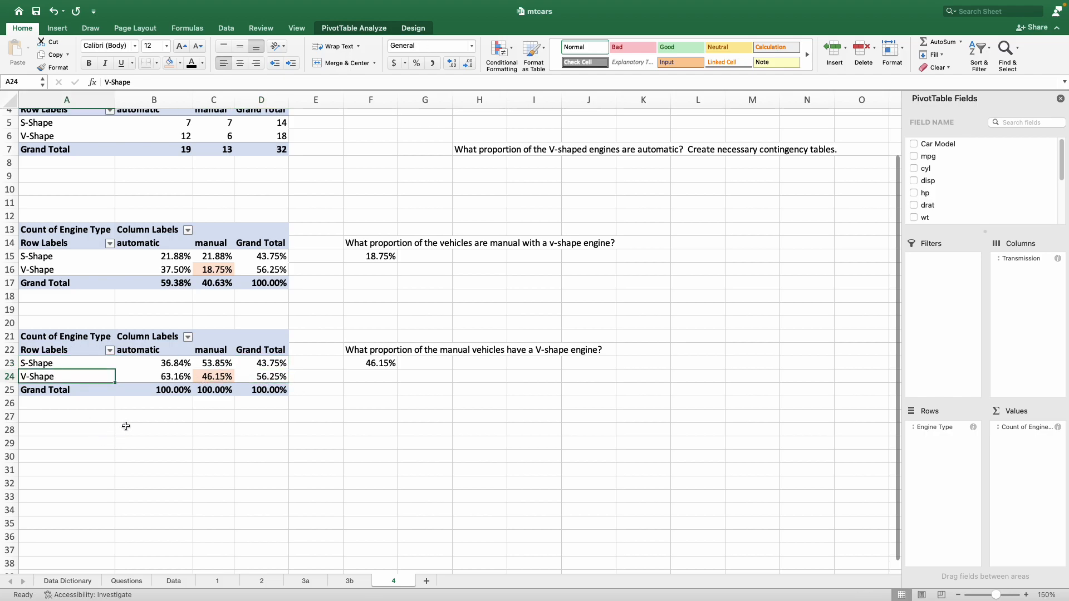
{"action": "left_click", "coordinate": [145, 378]}
{"action": "left_click", "coordinate": [146, 350]}
{"action": "left_click", "coordinate": [147, 379]}
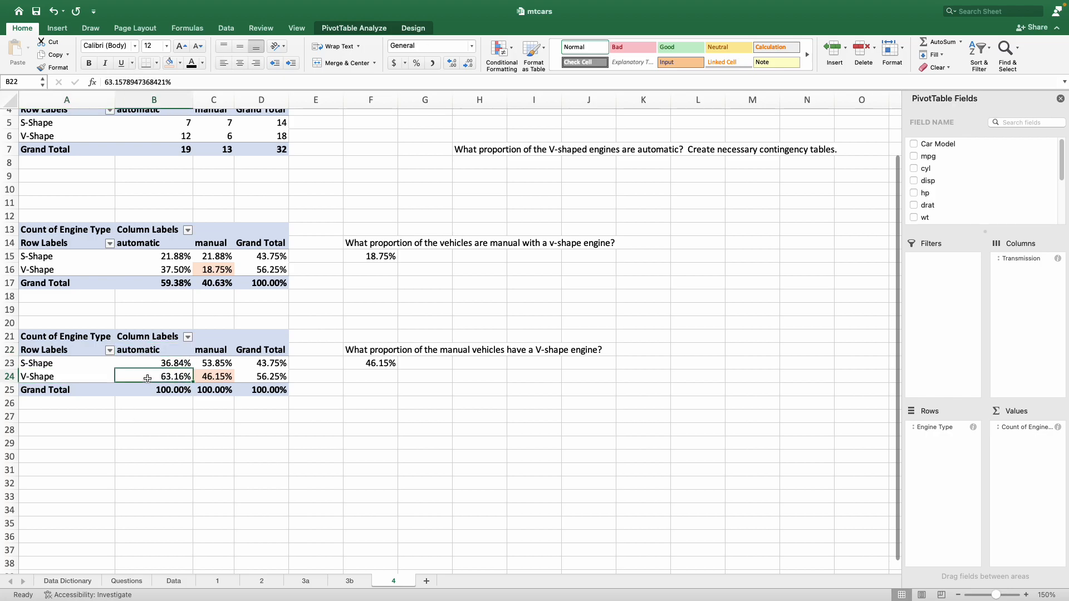
{"action": "left_click", "coordinate": [96, 377]}
{"action": "left_click", "coordinate": [212, 365]}
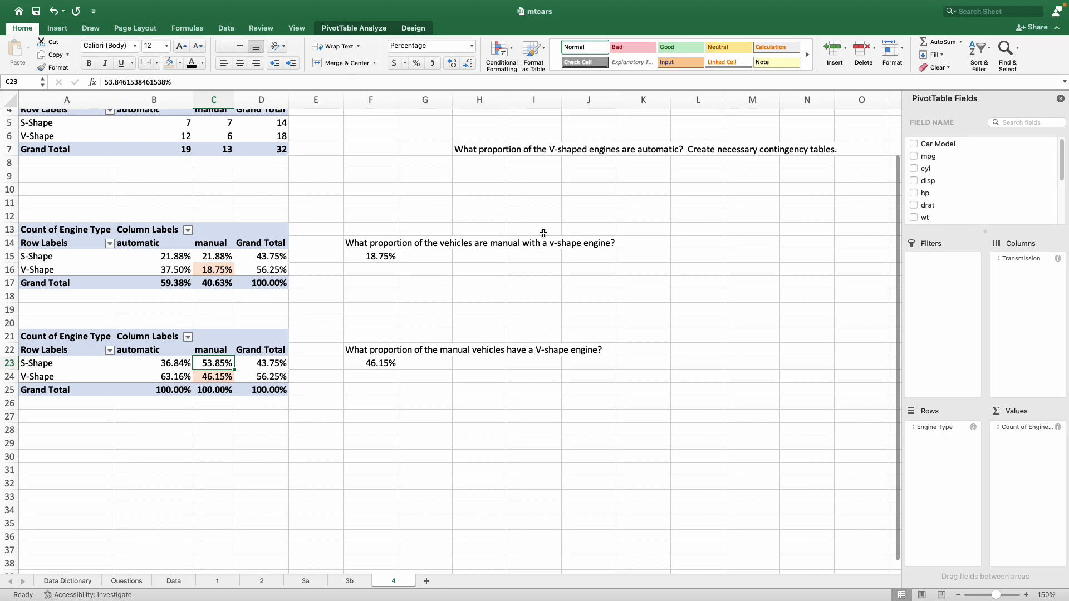
{"action": "left_click", "coordinate": [487, 152]}
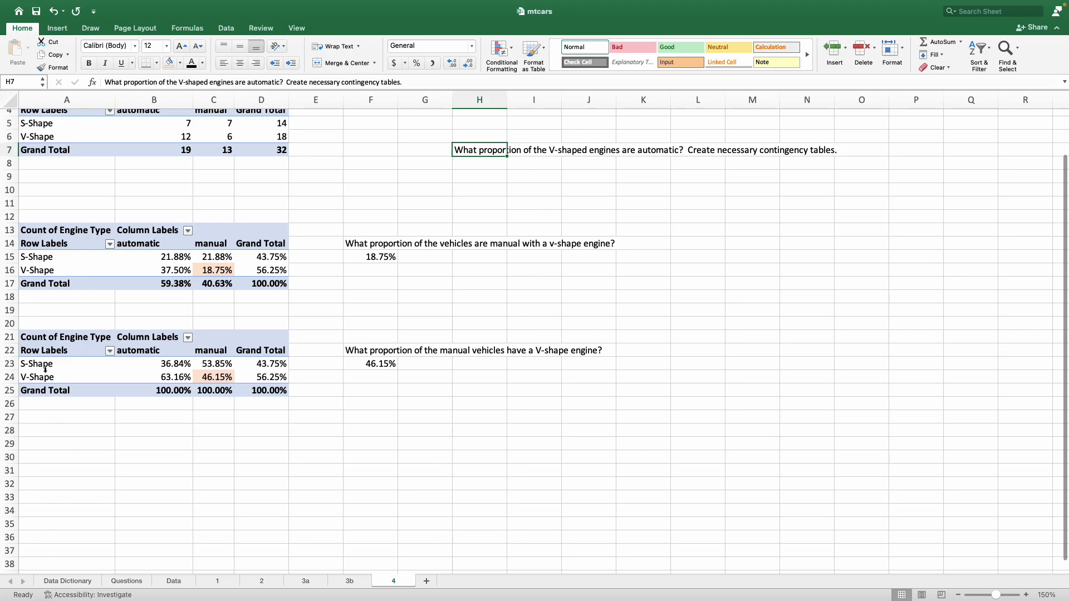
{"action": "left_click_drag", "start_coordinate": [35, 363], "coordinate": [262, 389]}
{"action": "left_click", "coordinate": [203, 477]}
{"action": "left_click_drag", "start_coordinate": [173, 350], "coordinate": [257, 384]}
{"action": "left_click", "coordinate": [243, 442]}
Step: Copy the PivotTable in A21:D25 and paste it at A28
{"action": "left_click_drag", "start_coordinate": [35, 336], "coordinate": [270, 389]}
{"action": "right_click", "coordinate": [270, 389]}
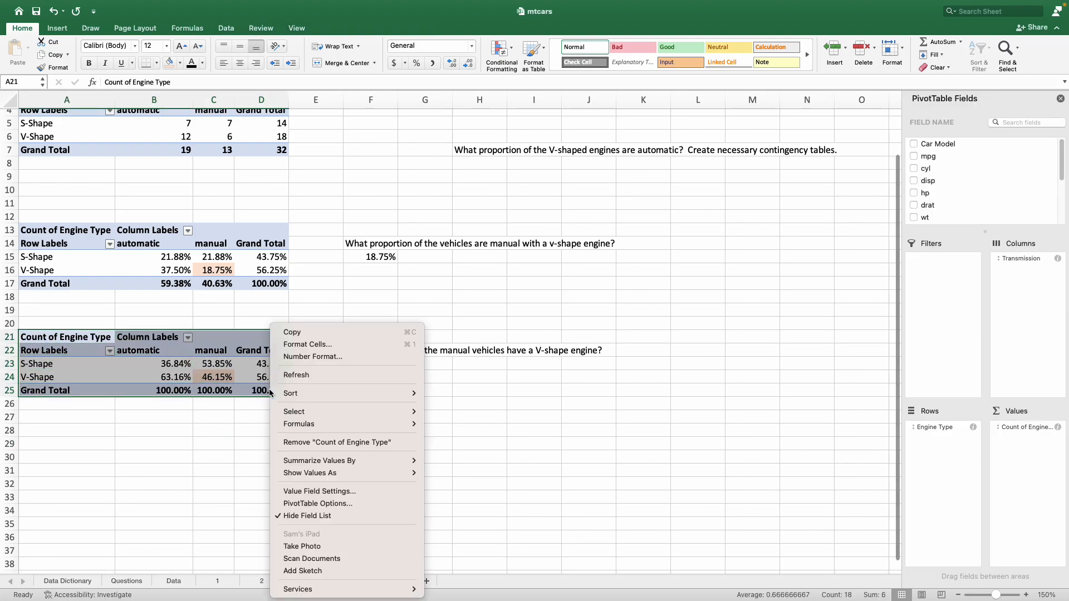
{"action": "left_click", "coordinate": [296, 334]}
{"action": "left_click", "coordinate": [47, 432]}
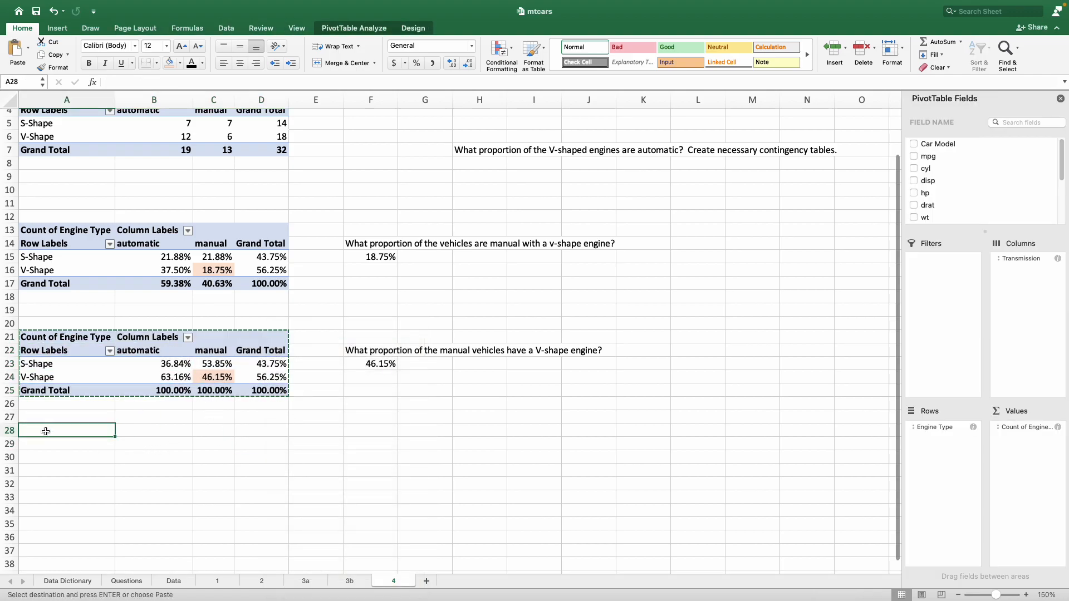
{"action": "right_click", "coordinate": [48, 434]}
{"action": "left_click", "coordinate": [81, 321]}
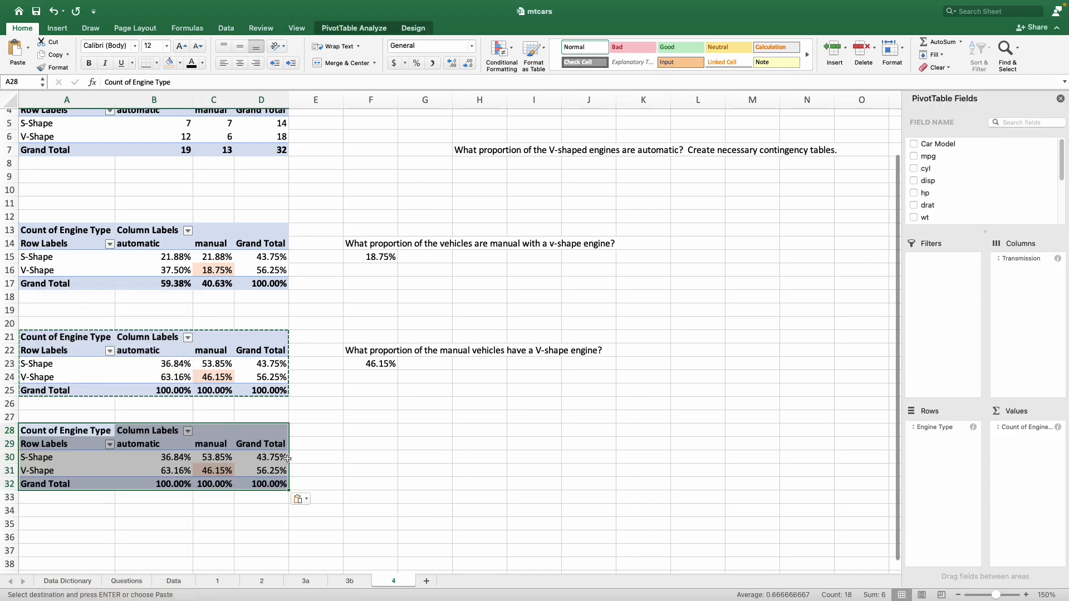
{"action": "left_click", "coordinate": [370, 483]}
{"action": "key", "text": "Escape"}
{"action": "scroll", "coordinate": [370, 483], "scroll_direction": "down", "scroll_amount": 2}
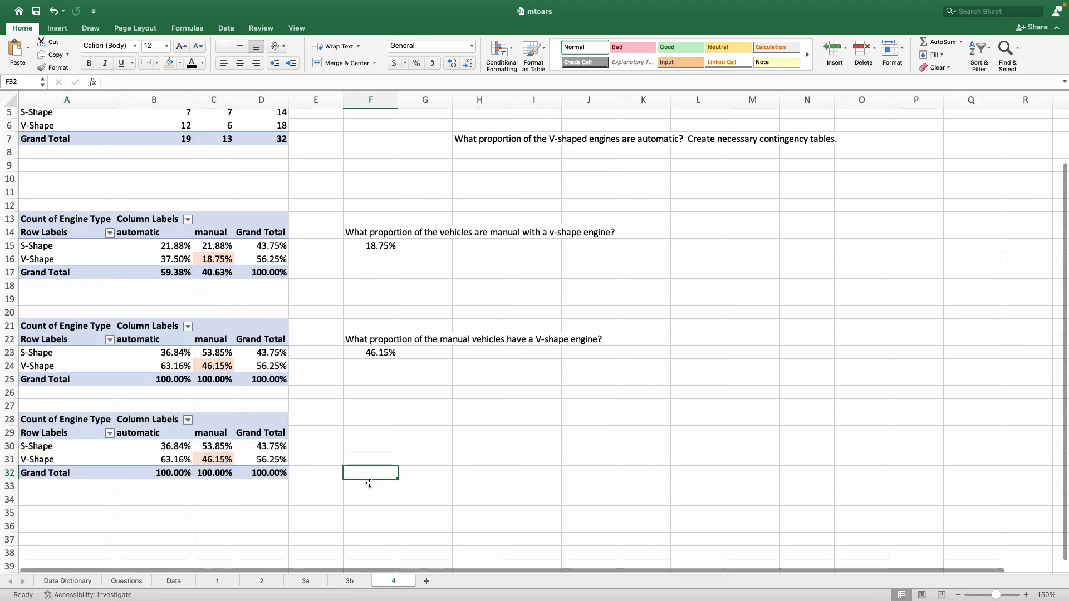
Step: Remove the fill from the V-Shape manual cell C31 in the PivotTable in A28:D32
{"action": "left_click", "coordinate": [222, 445]}
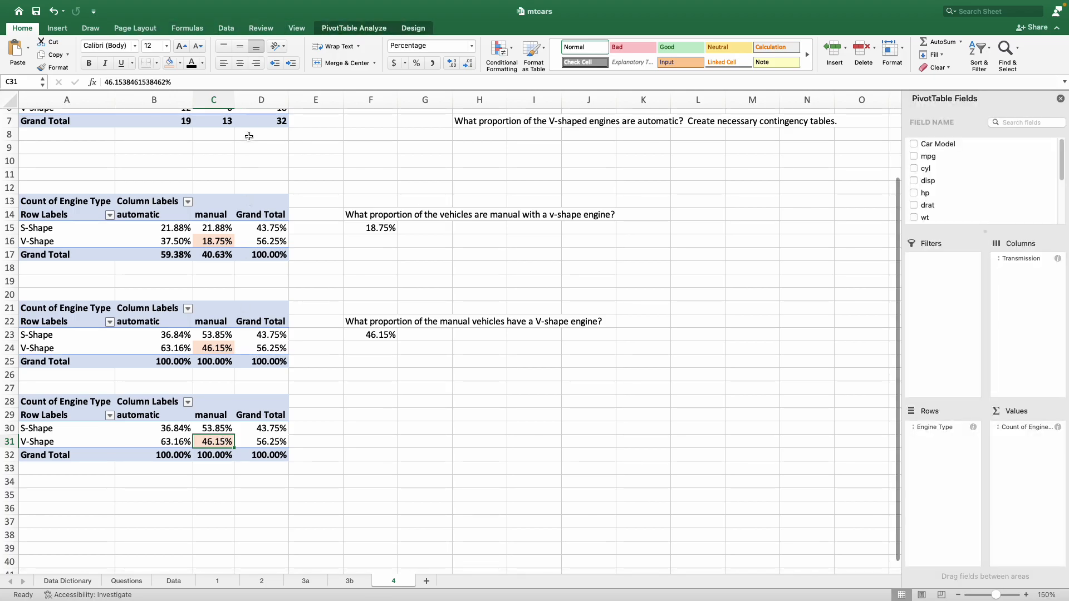
{"action": "left_click", "coordinate": [179, 62]}
{"action": "left_click", "coordinate": [189, 84]}
Step: Show the values of the PivotTable in A28:D32 as % of Row Total
{"action": "right_click", "coordinate": [161, 426]}
{"action": "mouse_move", "coordinate": [218, 442]}
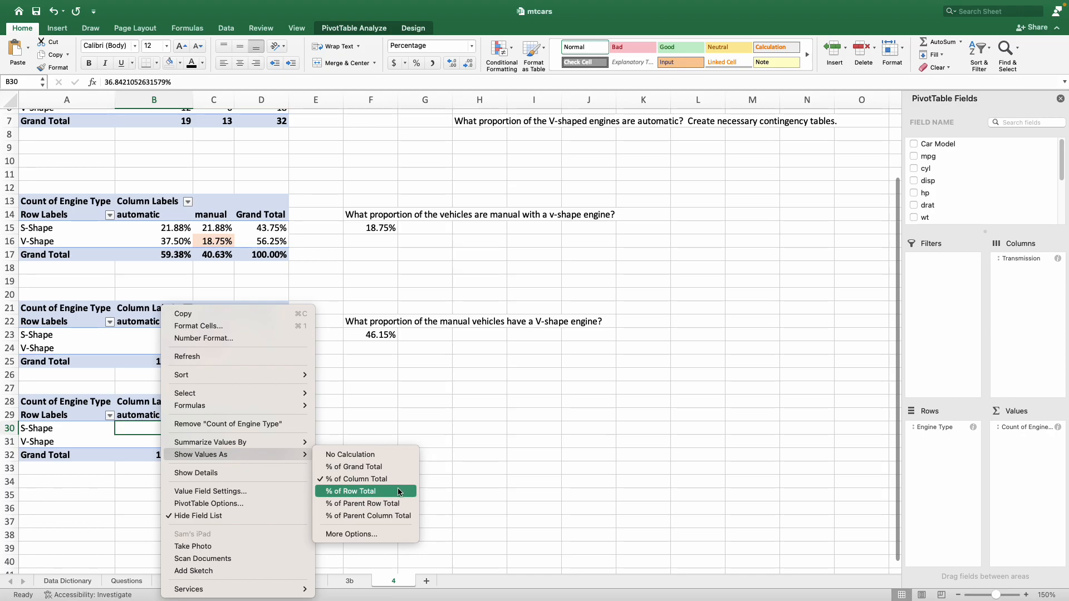
{"action": "left_click", "coordinate": [398, 491]}
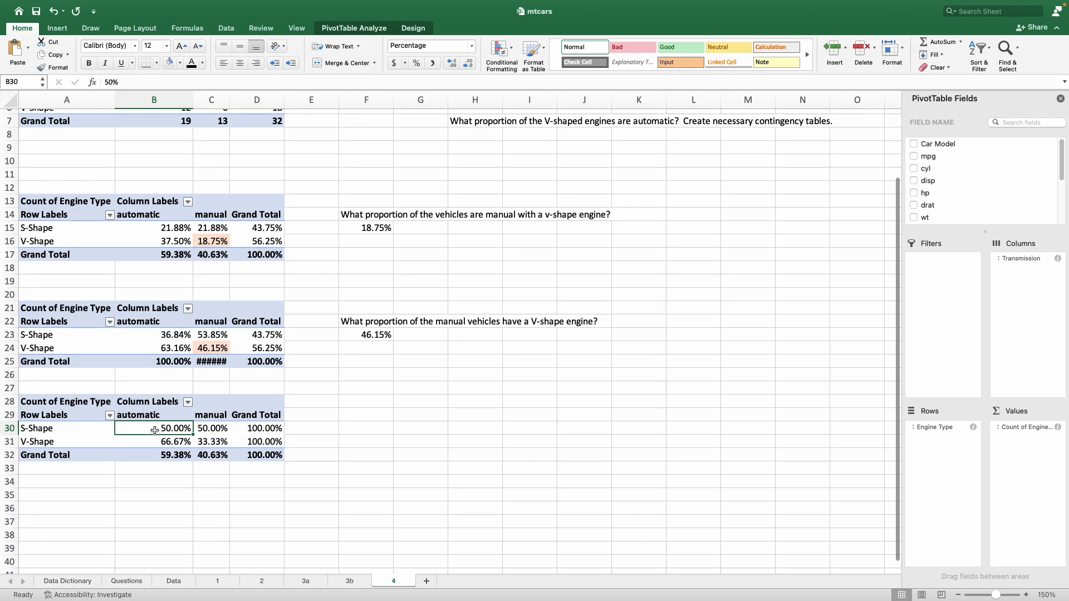
{"action": "left_click", "coordinate": [205, 428]}
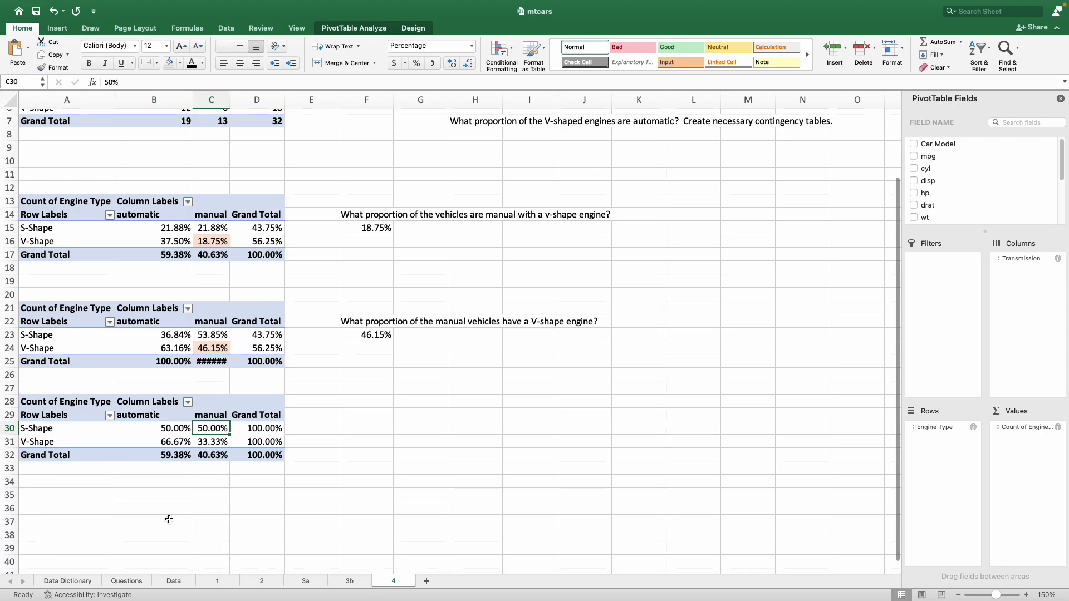
Step: Move the question about the proportion of V-shaped engines that are automatic from H7 to F29
{"action": "left_click", "coordinate": [485, 122]}
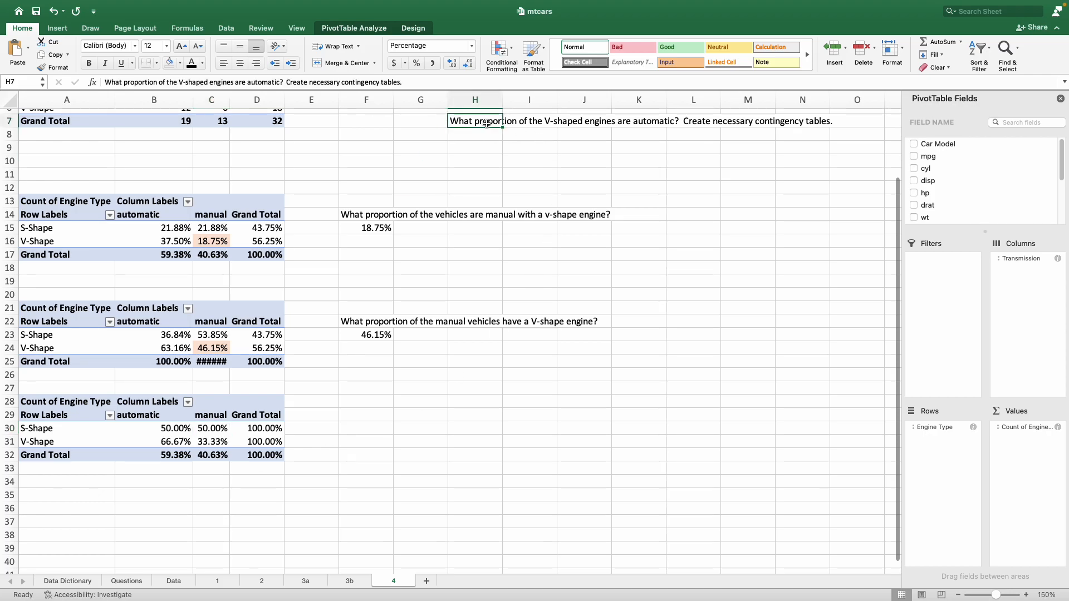
{"action": "key", "text": "super+c"}
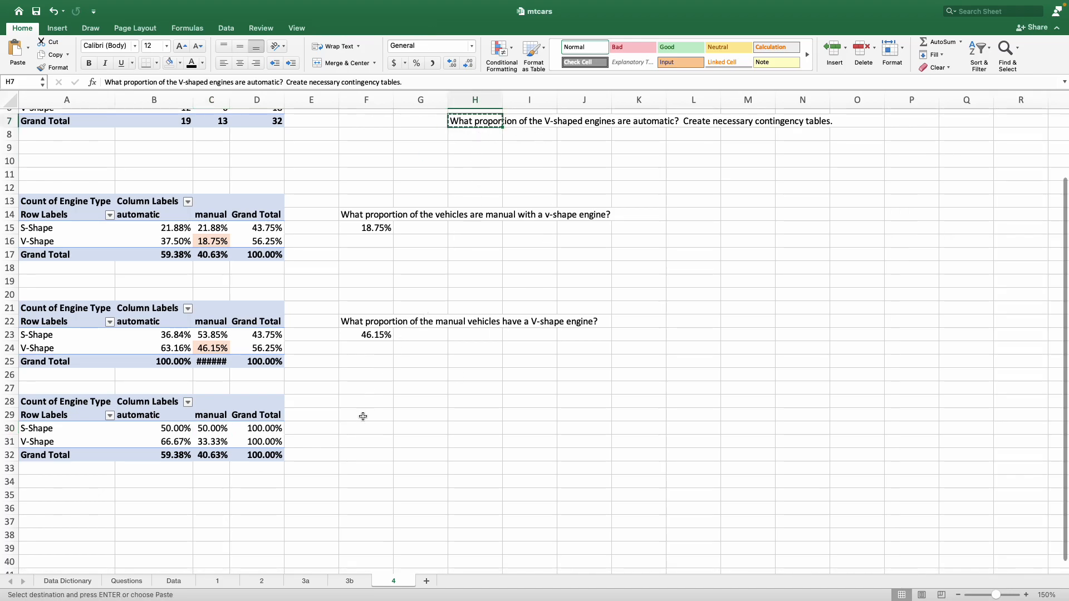
{"action": "left_click", "coordinate": [367, 417]}
{"action": "key", "text": "super+v"}
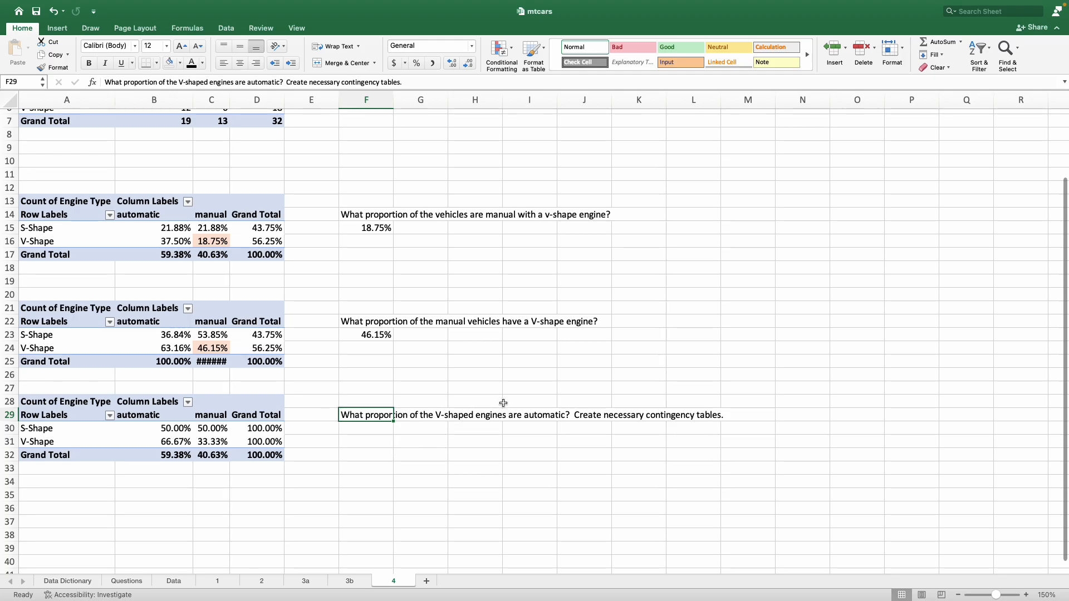
Step: Highlight the V-Shape automatic cell B31 in the row-percentage PivotTable with a light orange fill
{"action": "left_click", "coordinate": [30, 443]}
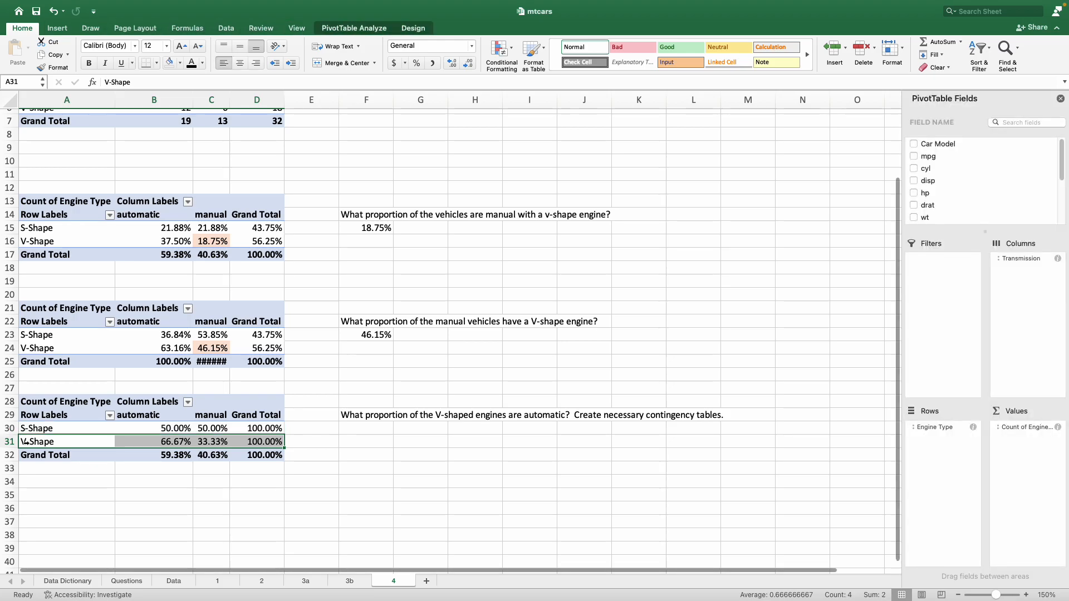
{"action": "left_click_drag", "start_coordinate": [262, 429], "coordinate": [266, 437]}
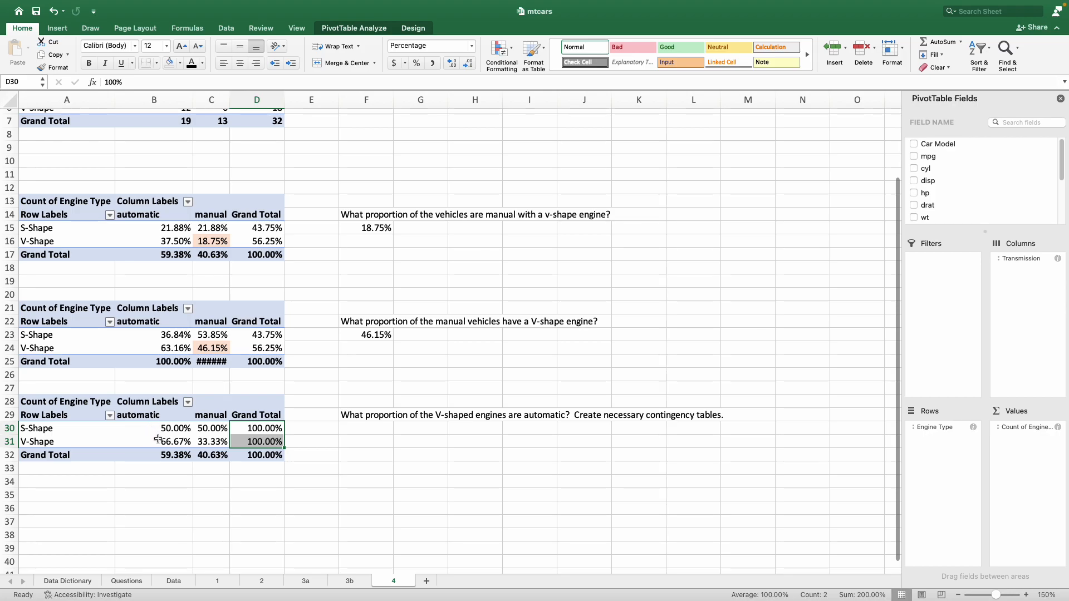
{"action": "left_click", "coordinate": [157, 445]}
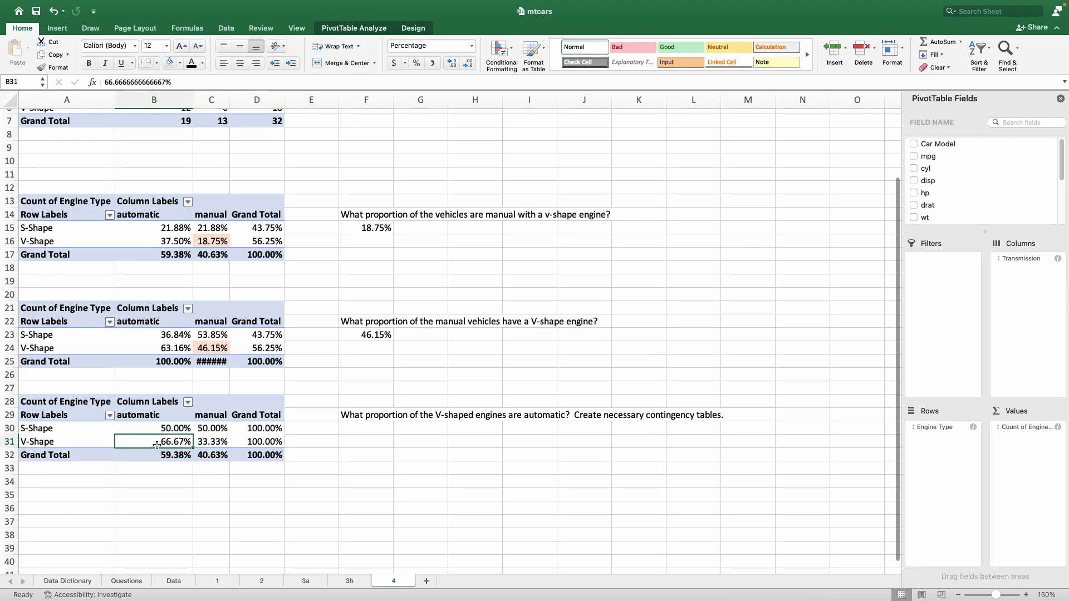
{"action": "left_click", "coordinate": [180, 63]}
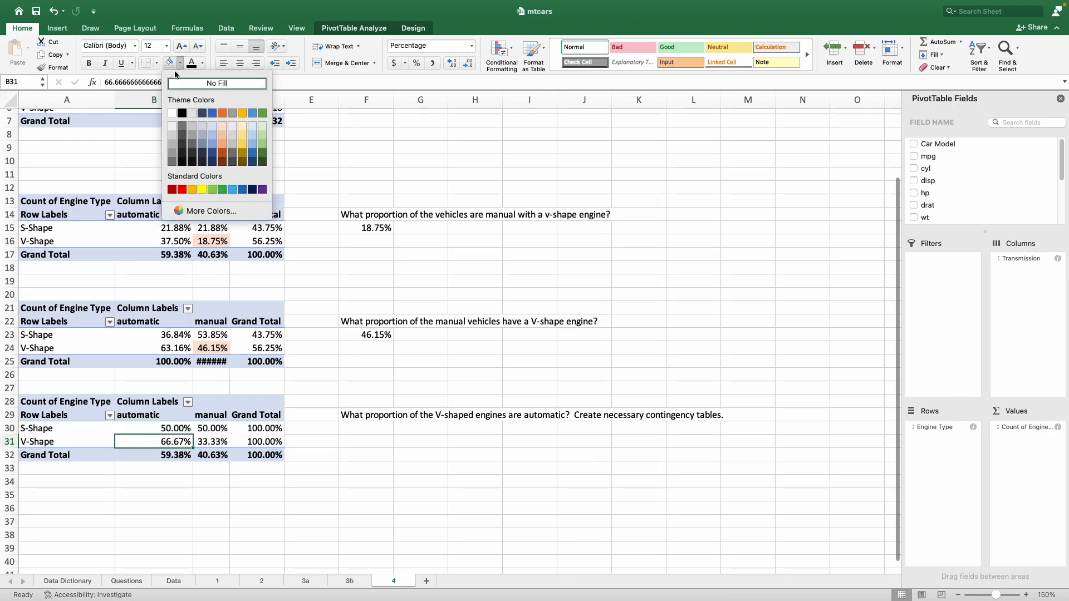
{"action": "left_click", "coordinate": [224, 125]}
Step: Enter 66.7% in F30 as the answer to the question about automatic V-shaped engines
{"action": "left_click", "coordinate": [365, 427]}
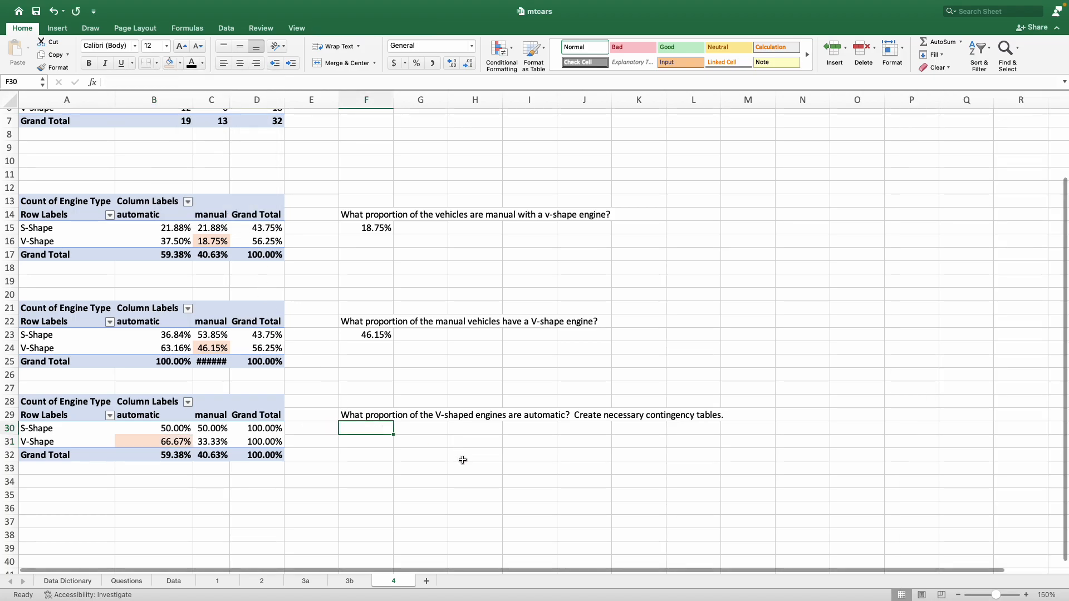
{"action": "type", "text": "66."}
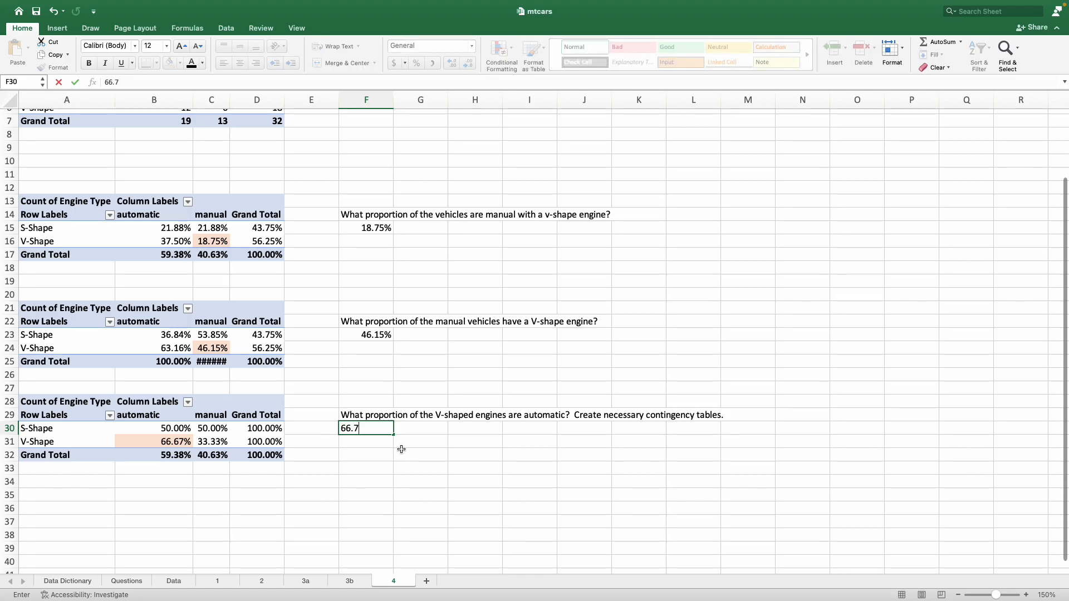
{"action": "type", "text": "7%"}
{"action": "key", "text": "Return"}
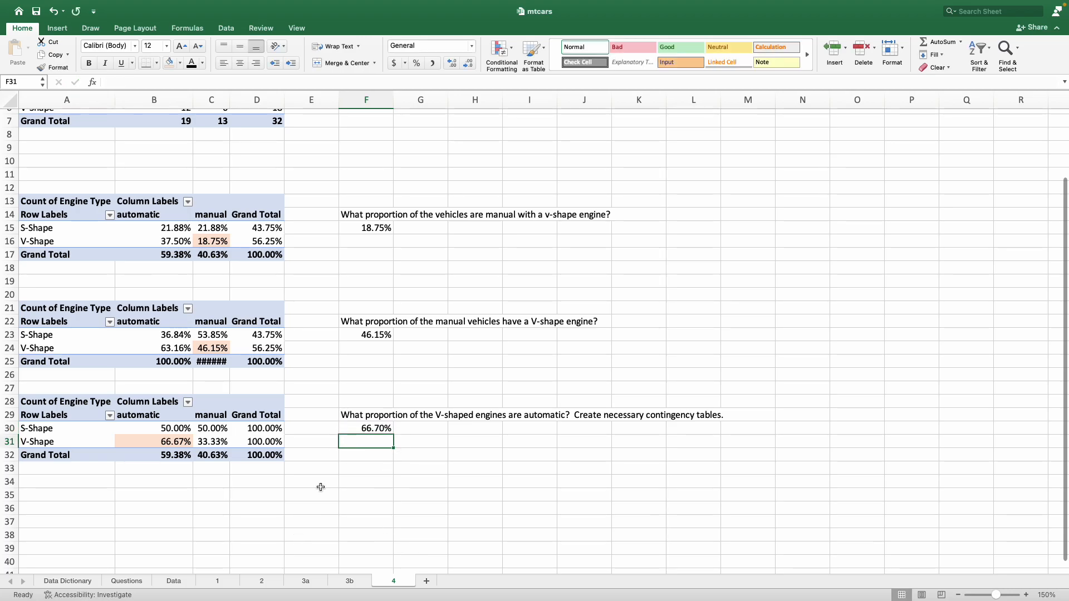
Step: Enter 18.75% in C6 of the Questions sheet as question 4's first answer, taken from F15 on sheet 4
{"action": "left_click", "coordinate": [136, 582]}
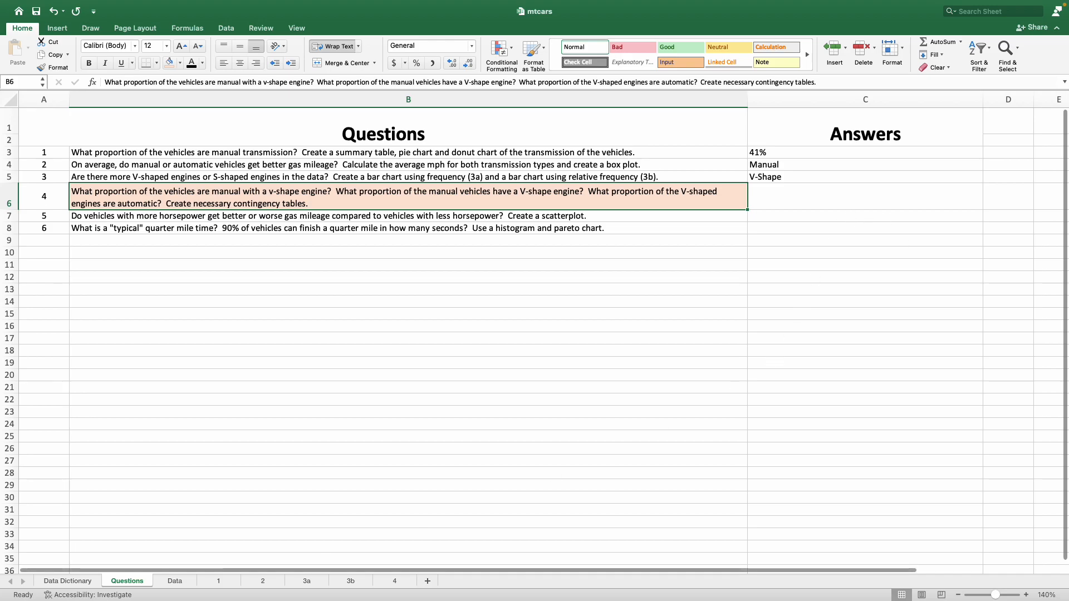
{"action": "left_click", "coordinate": [766, 204]}
{"action": "left_click", "coordinate": [767, 206]}
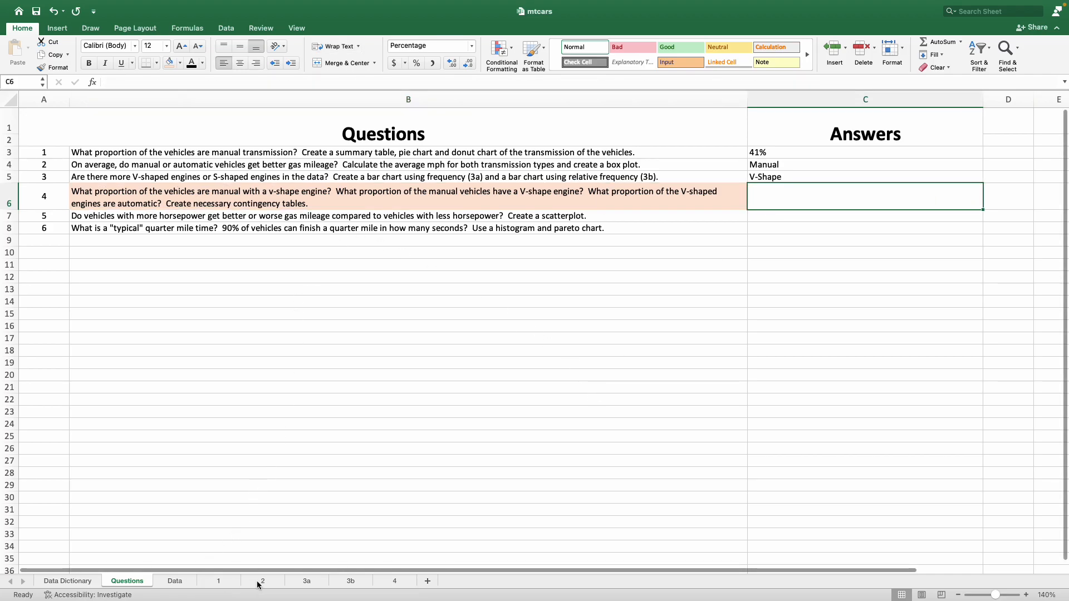
{"action": "left_click", "coordinate": [388, 583]}
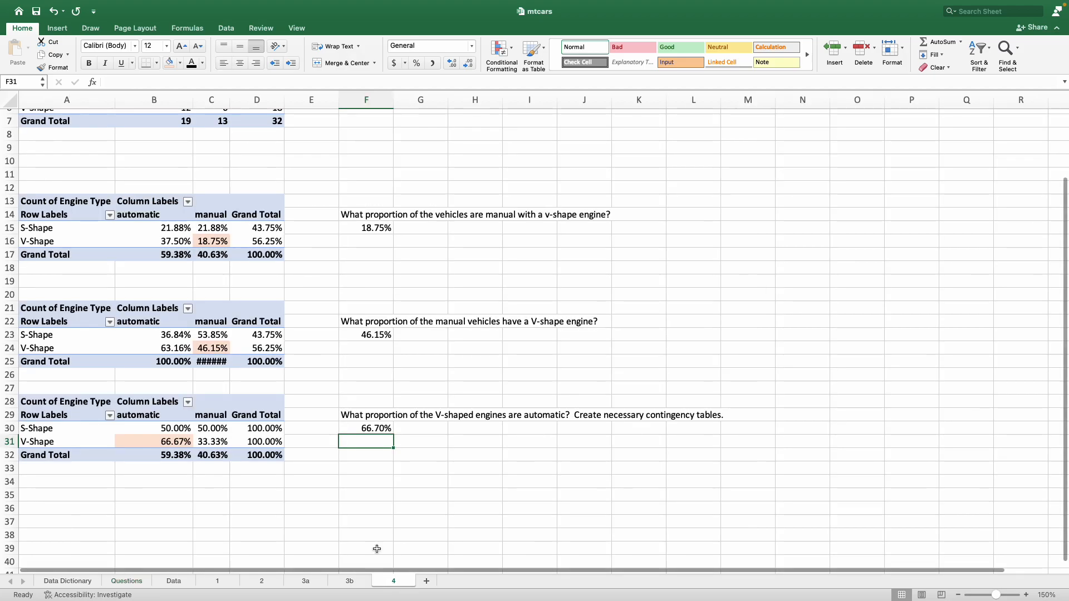
{"action": "scroll", "coordinate": [377, 448], "scroll_direction": "up", "scroll_amount": 3}
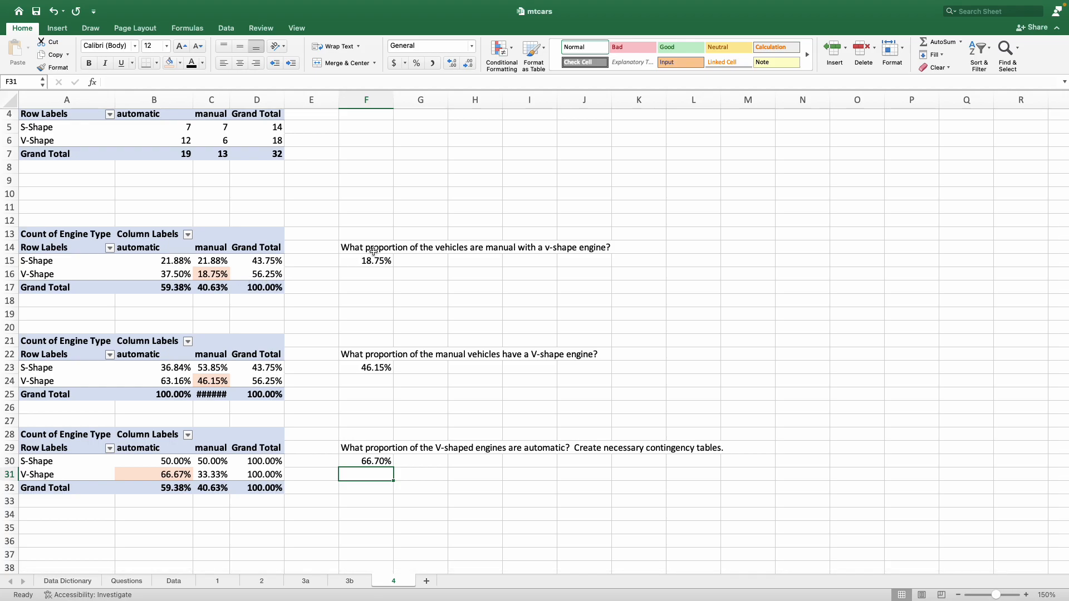
{"action": "left_click", "coordinate": [129, 581]}
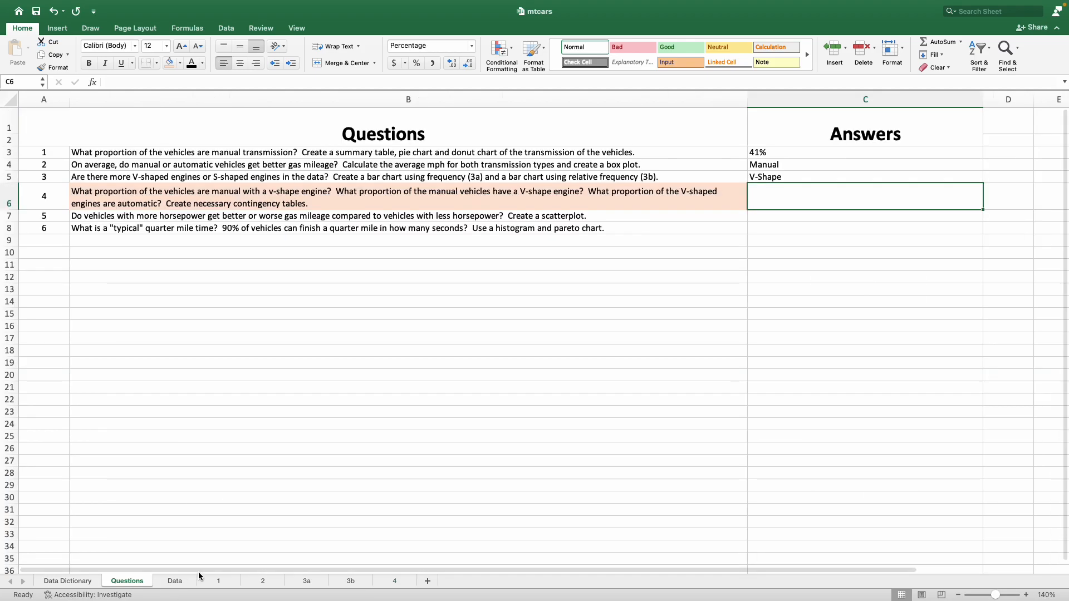
{"action": "type", "text": "18.75"}
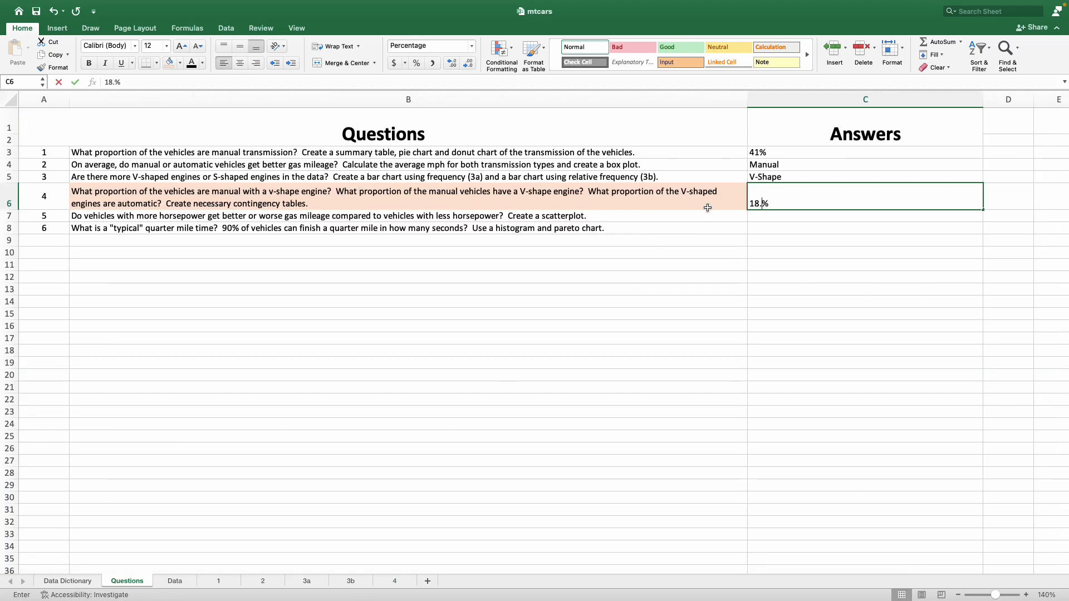
{"action": "key", "text": "ctrl+Return"}
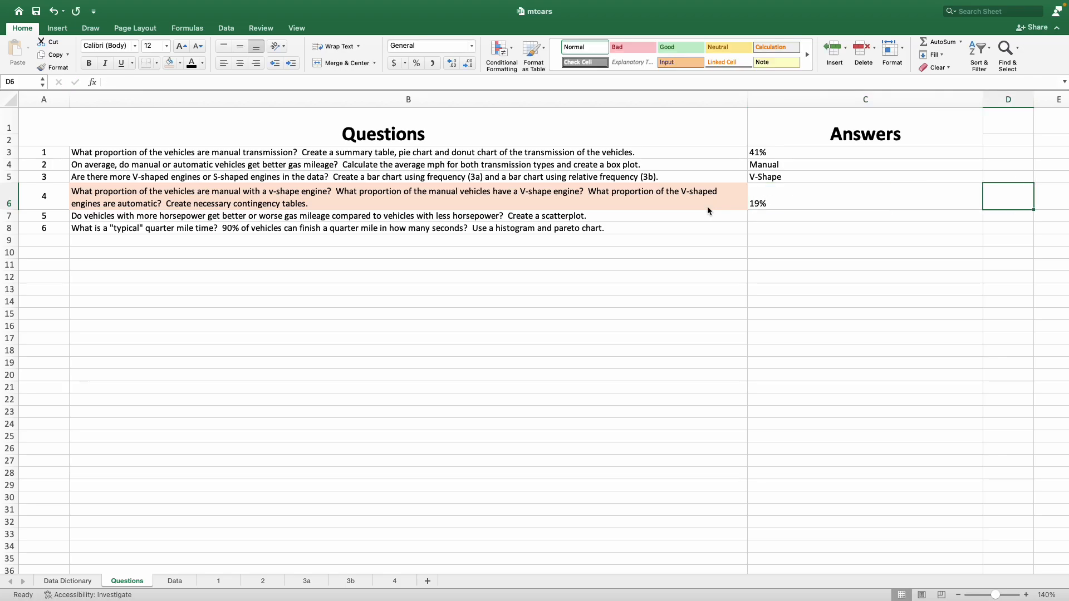
Step: Append a comma after 18.75% in question 4's answer cell C6
{"action": "left_click", "coordinate": [281, 84]}
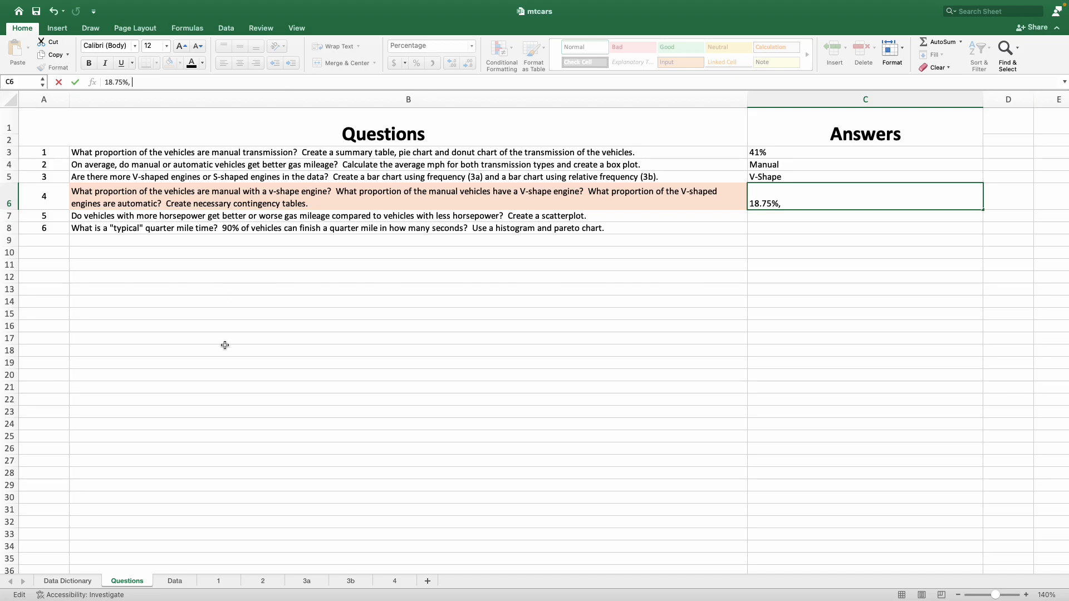
{"action": "key", "text": "Return"}
{"action": "key", "text": "Up"}
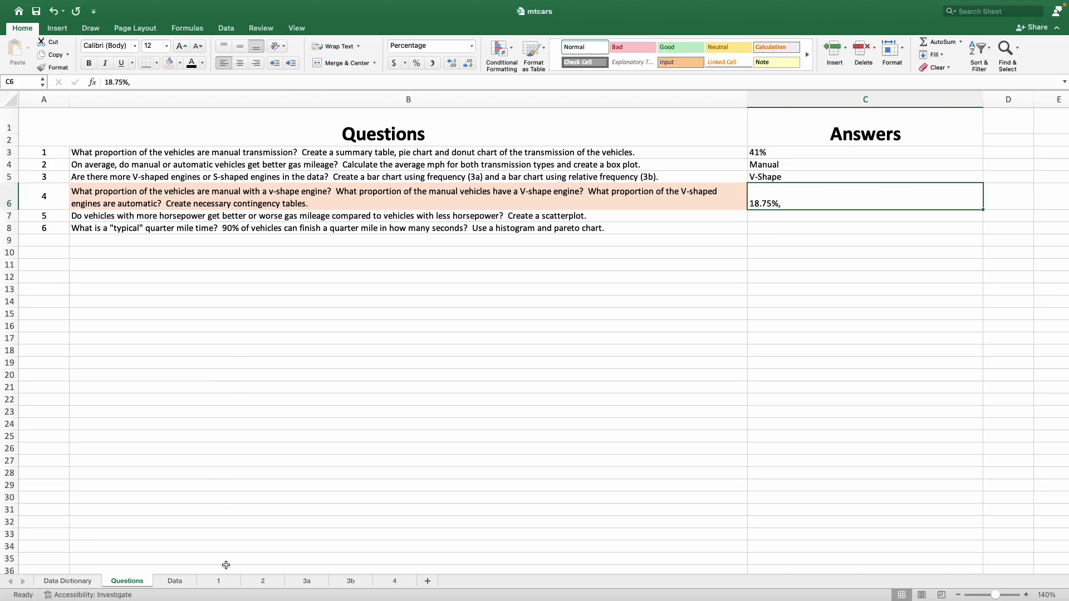
Step: Look up the manual V-shape proportion in F23 on sheet 4 and append 46.15% to the answer in C6 of the Questions sheet
{"action": "left_click", "coordinate": [395, 587]}
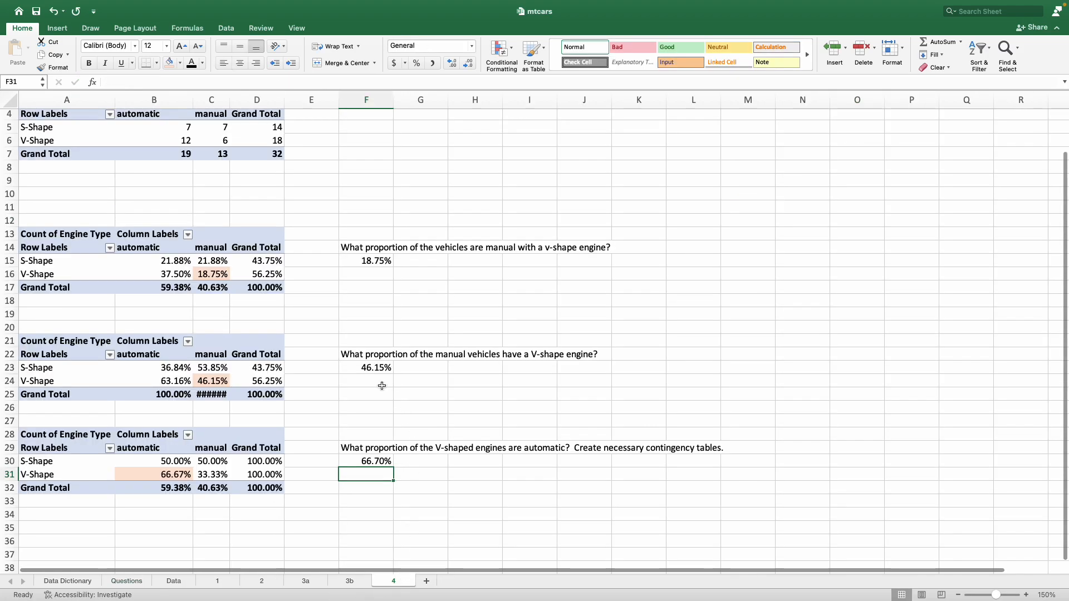
{"action": "left_click", "coordinate": [364, 370]}
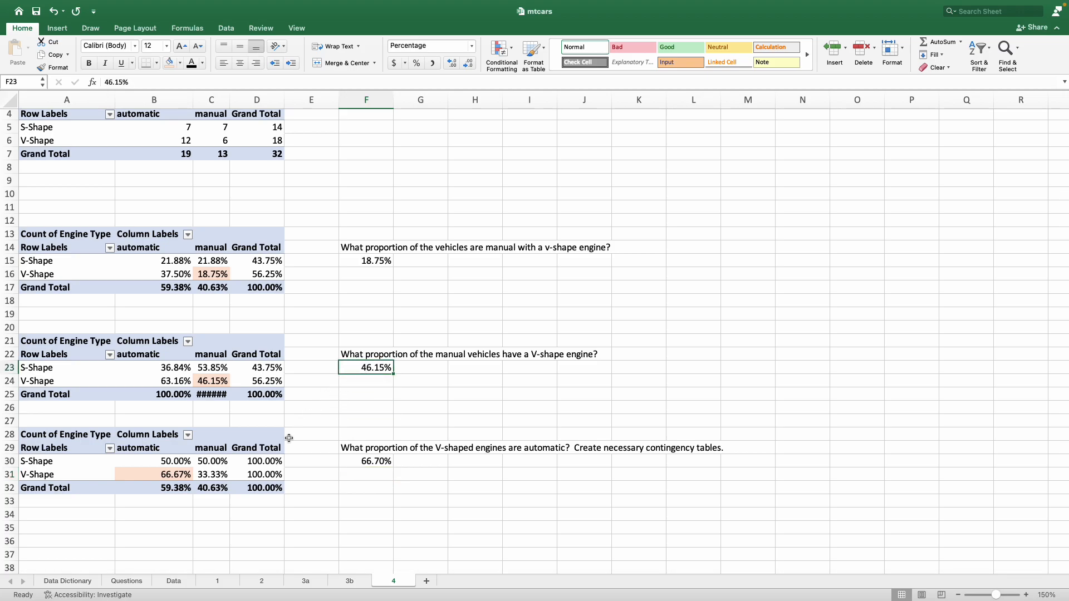
{"action": "left_click", "coordinate": [127, 581]}
{"action": "left_click", "coordinate": [236, 86]}
{"action": "type", "text": ", 46.15%"}
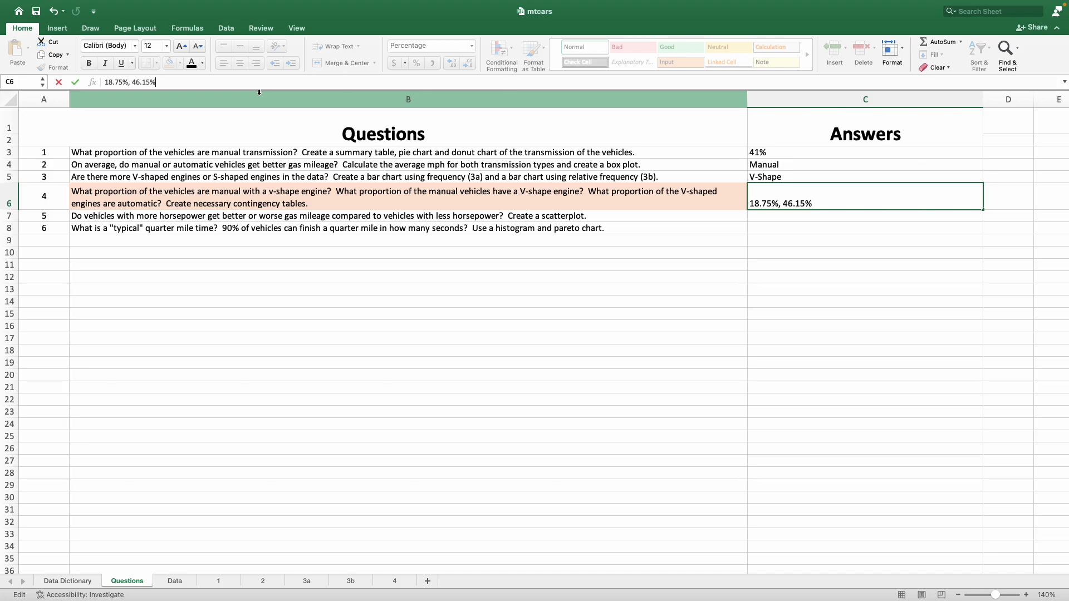
{"action": "key", "text": "Return"}
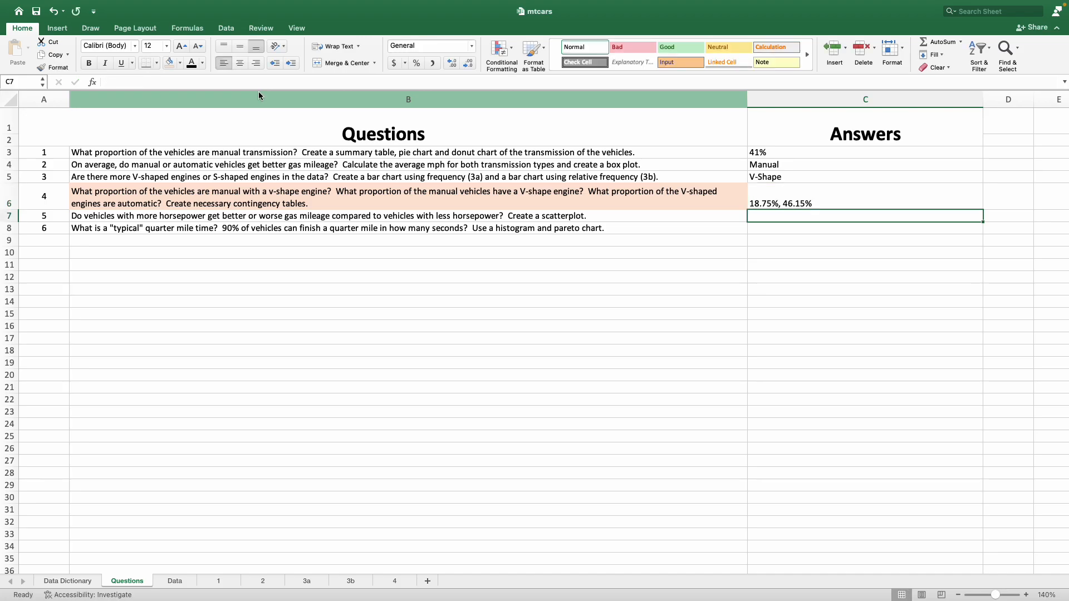
Step: Look up the automatic V-shape proportion in F30 on sheet 4 and append ", 66.7" to the answer in C6 of the Questions sheet
{"action": "left_click", "coordinate": [393, 582]}
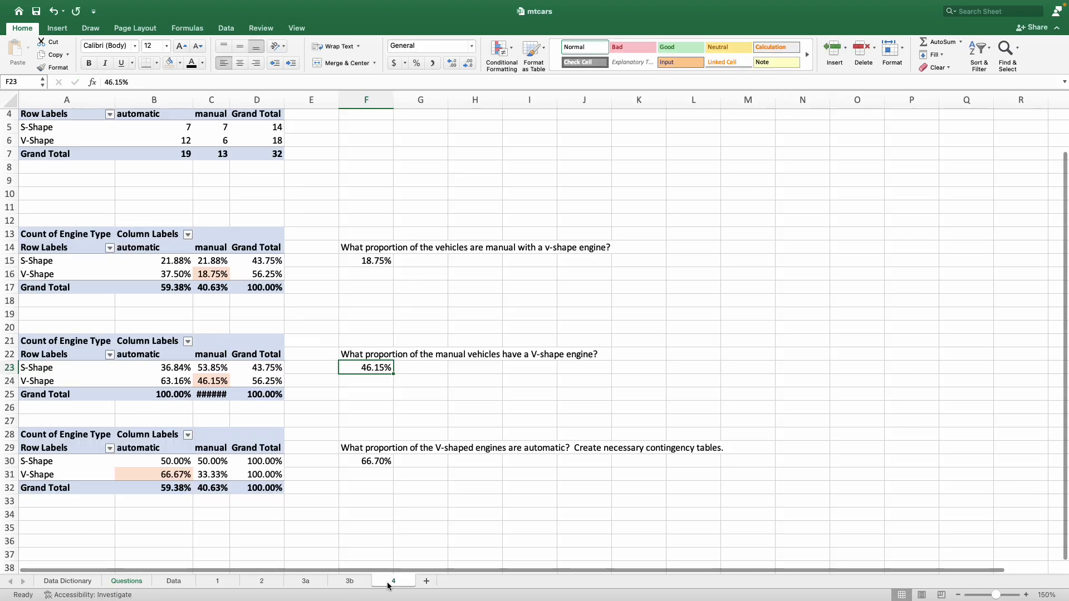
{"action": "left_click", "coordinate": [382, 461]}
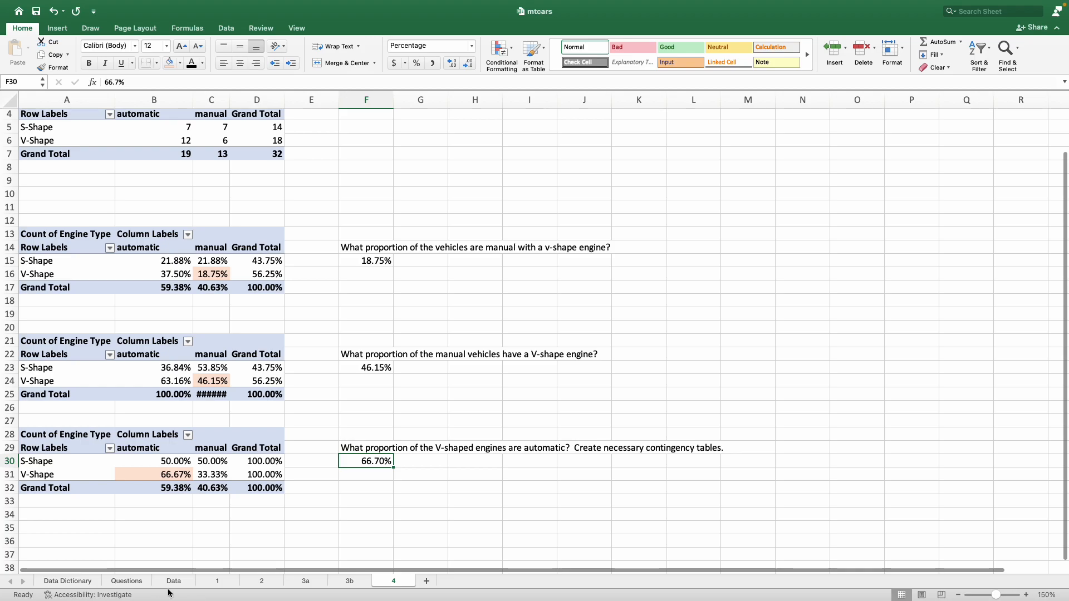
{"action": "left_click", "coordinate": [127, 581]}
{"action": "left_click", "coordinate": [804, 205]}
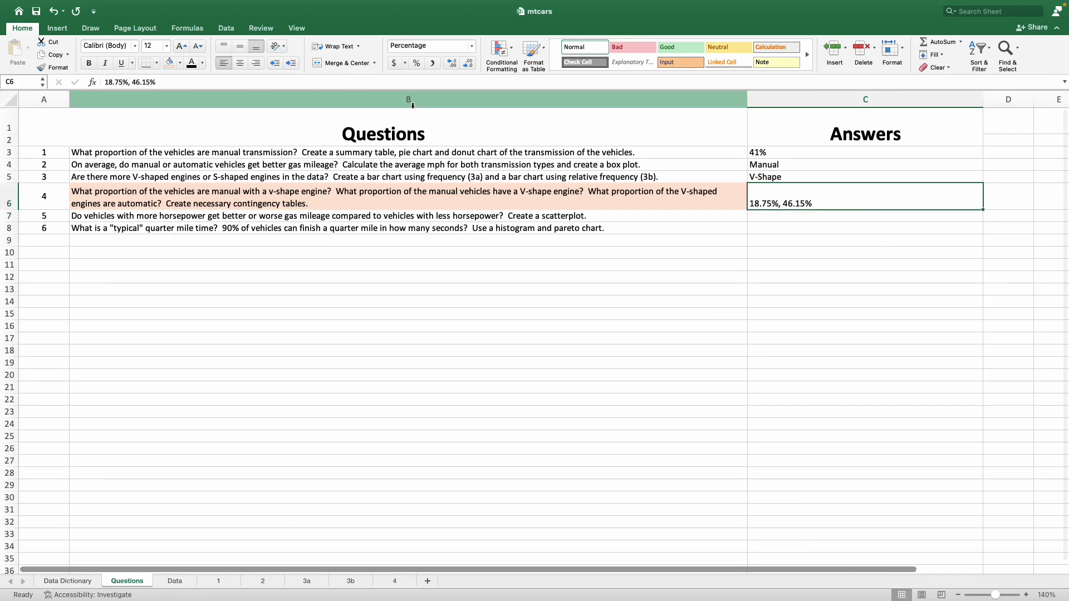
{"action": "left_click", "coordinate": [391, 82]}
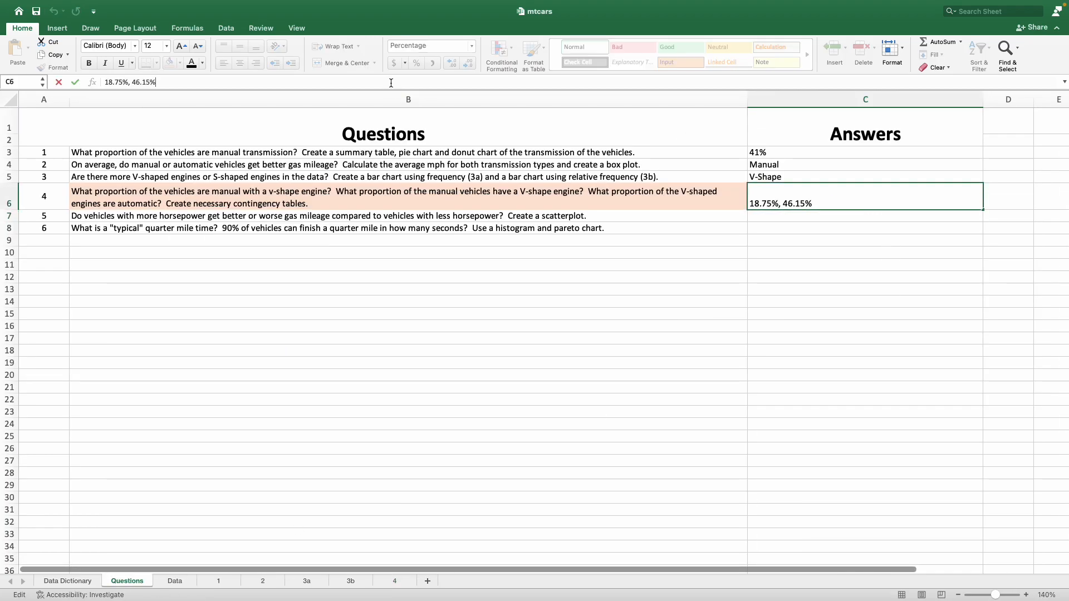
{"action": "type", "text": ", 66.7"}
{"action": "key", "text": "Return"}
{"action": "key", "text": "Up"}
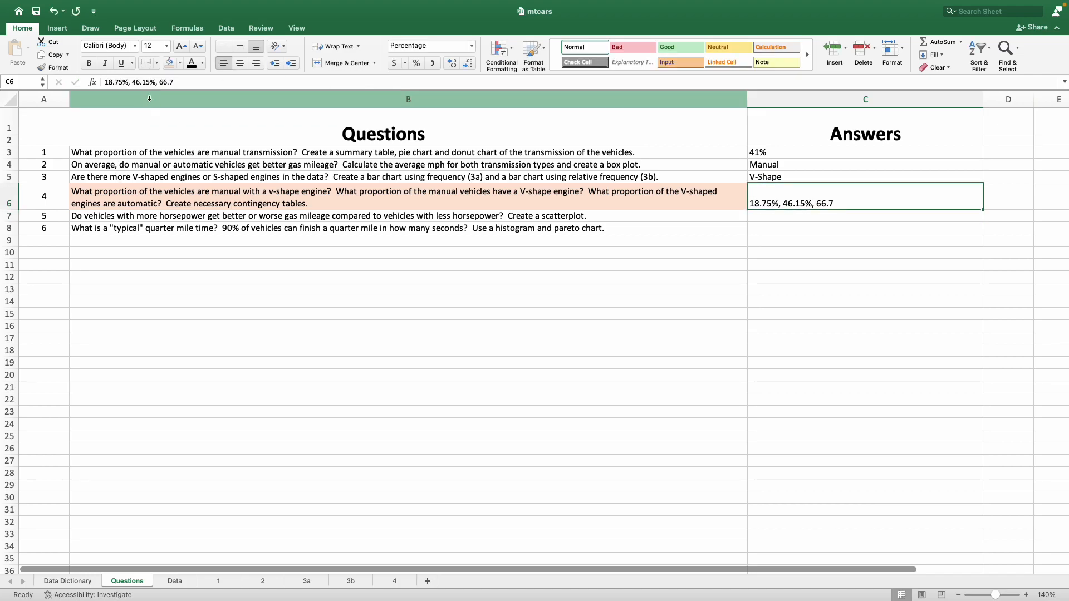
Step: Add the percent sign after 66.7 in question 4's answer cell C6
{"action": "left_click", "coordinate": [167, 88]}
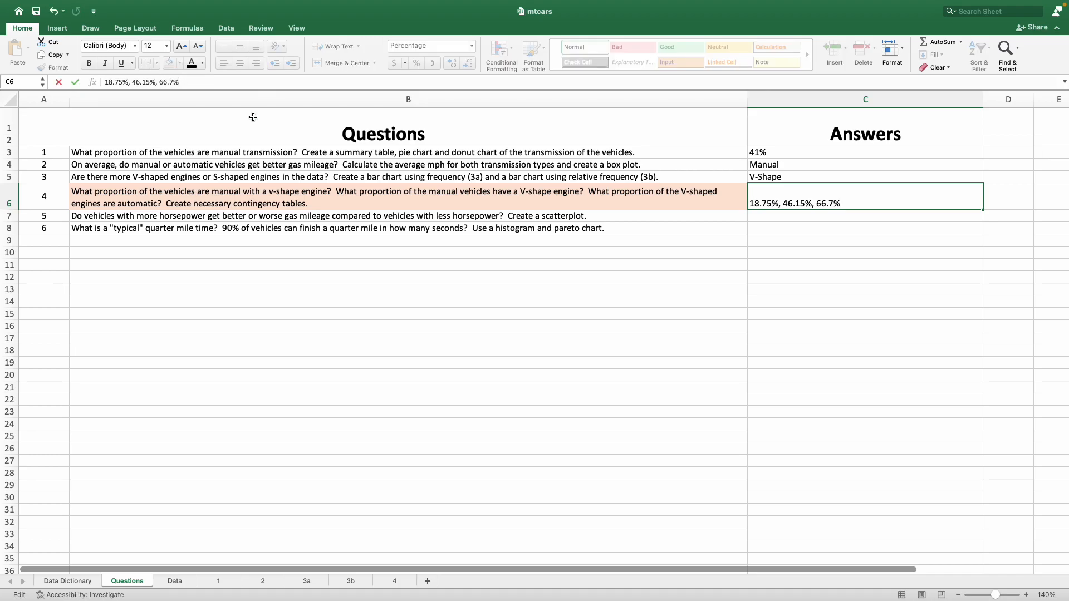
{"action": "type", "text": "%"}
{"action": "key", "text": "Return"}
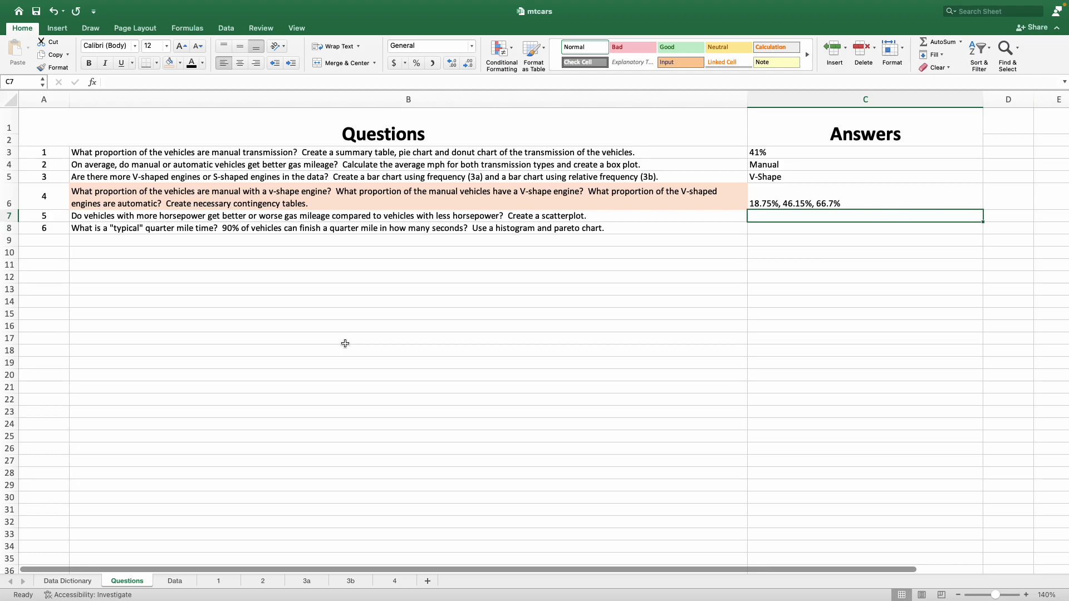